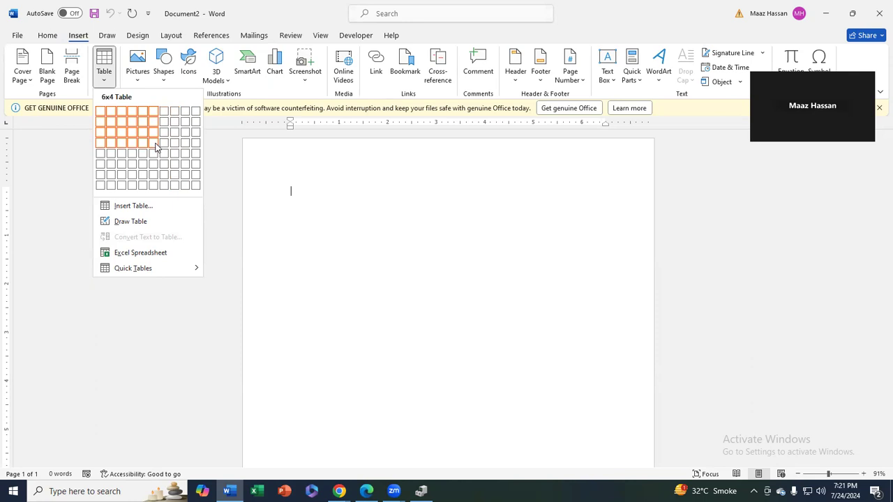
Insert a 6x4 table and enter headers S No, Name, Father Name, Class, Age, Email
click(152, 145)
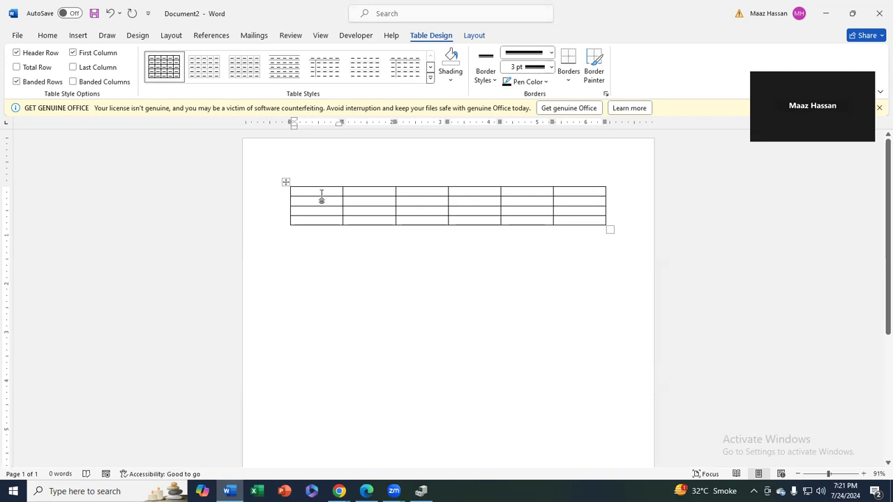
text(S No)
key(Tab)
text(Name)
key(Tab)
text(F)
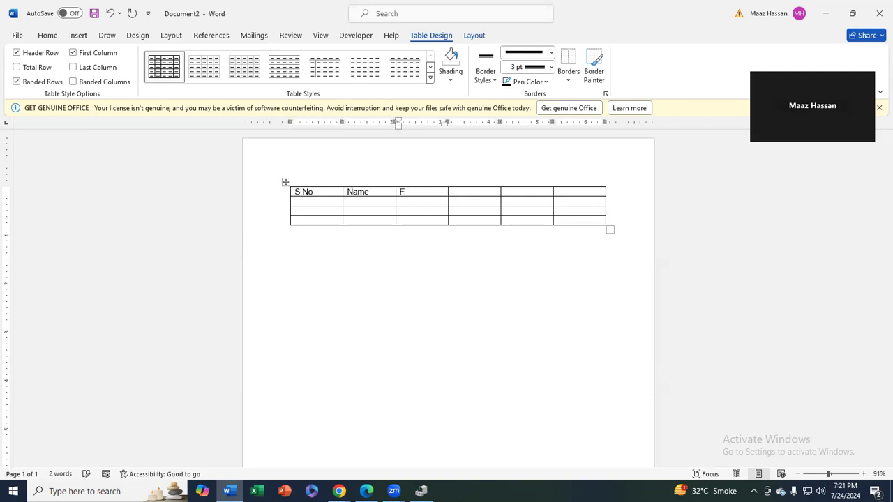
text(ather Name)
key(Tab)
text(Class)
key(Tab)
text(Age)
key(Tab)
text(Email)
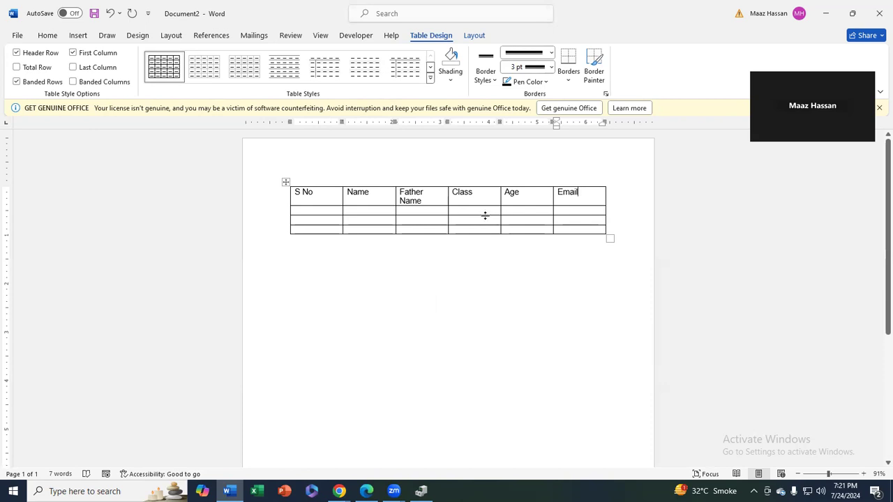
mouse_move(502, 183)
Insert a new column between Class and Age headed Contact
click(501, 183)
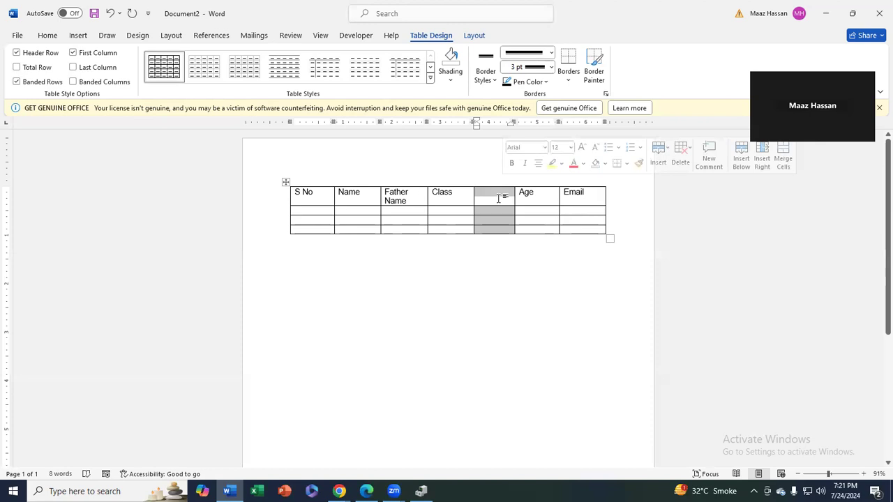
click(498, 198)
text(Contact)
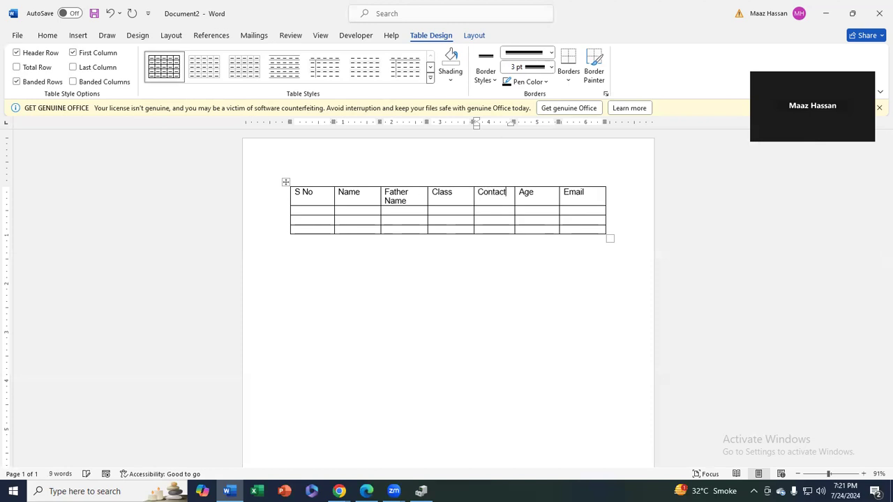
Number the S No data cells 1, 2 and 3
click(300, 210)
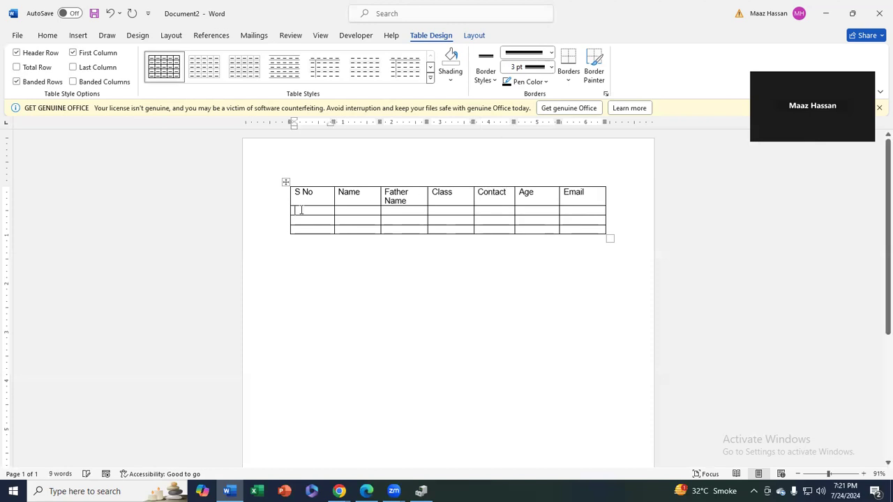
text(1)
key(Down)
text(2)
key(Down)
text(3)
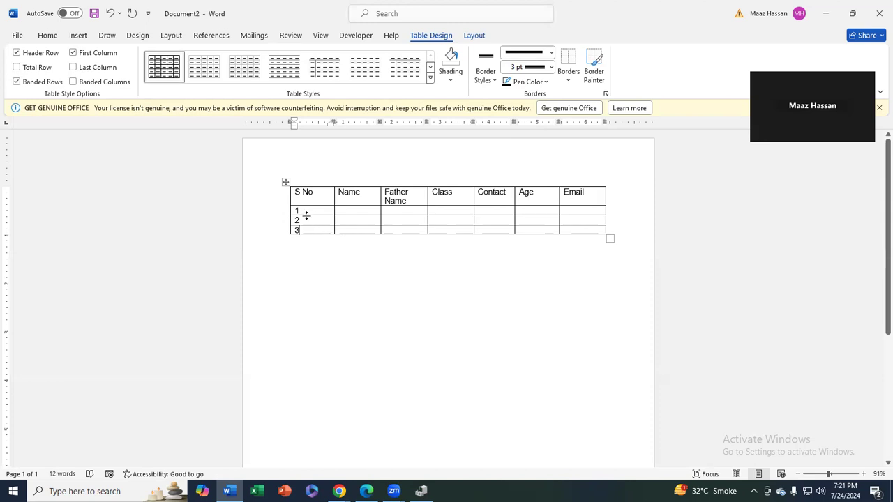
mouse_move(336, 189)
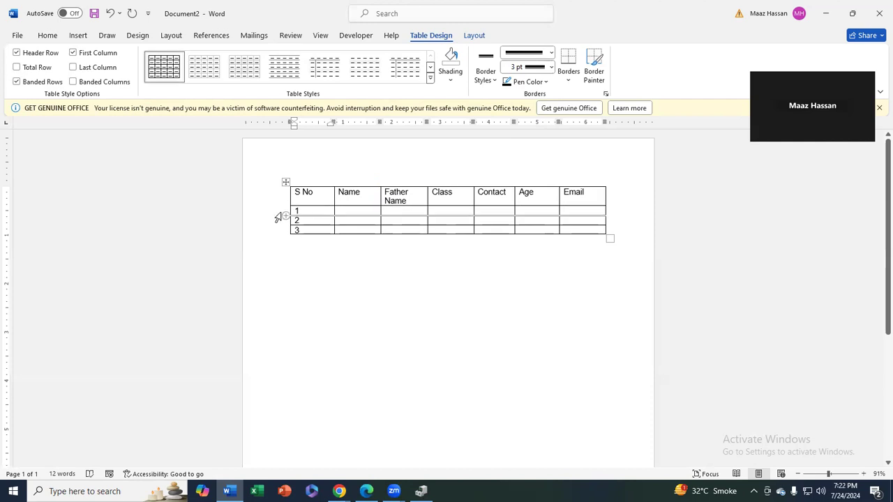
mouse_move(286, 231)
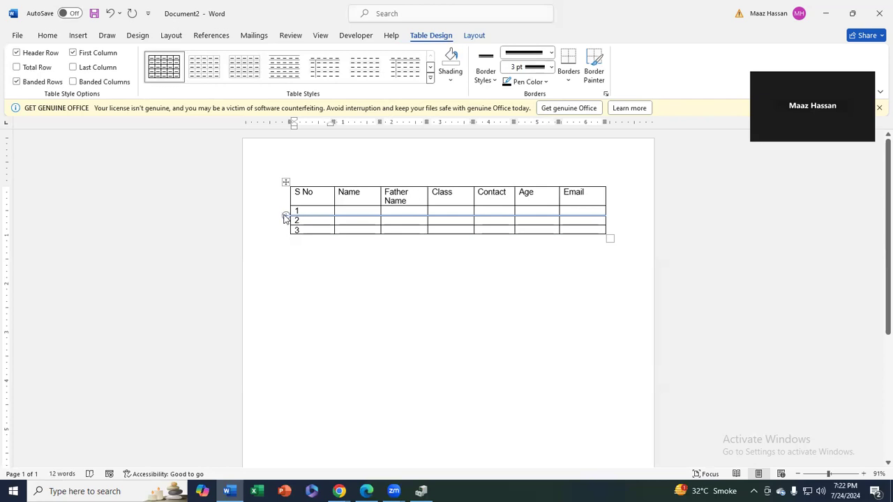
Insert a row between rows 1 and 2, enter 24 in its S No cell, and show Layout
click(285, 217)
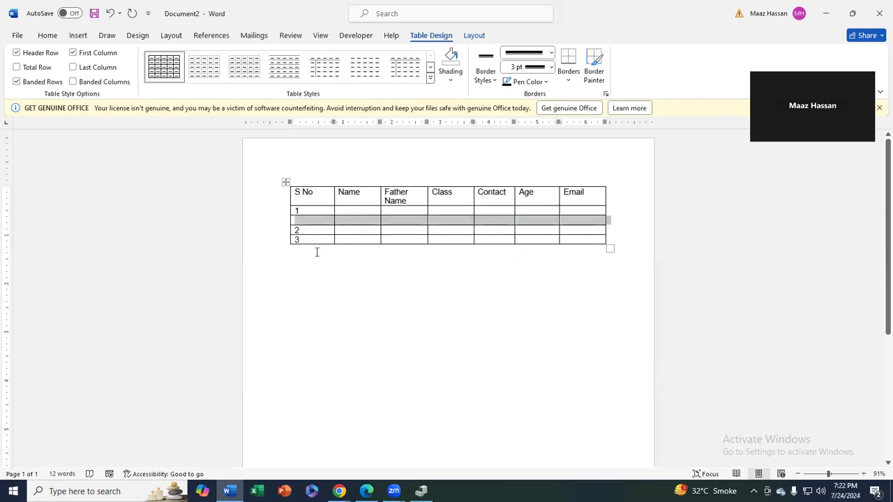
click(305, 228)
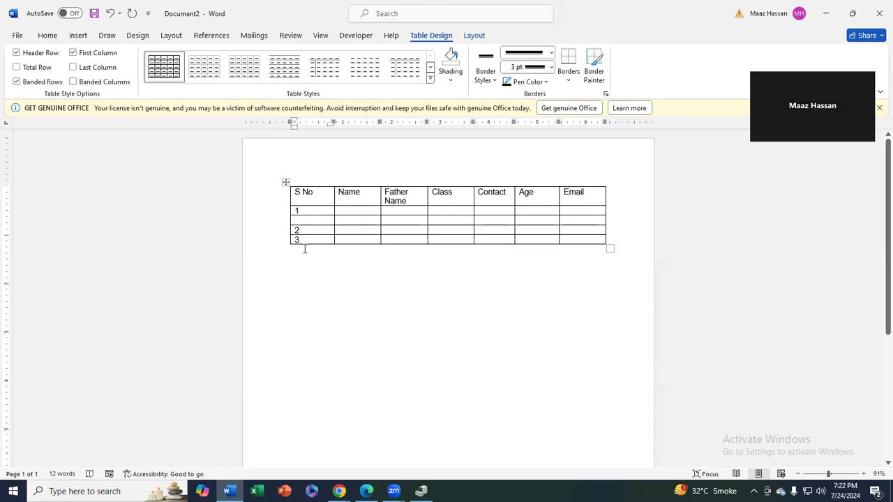
text(2)
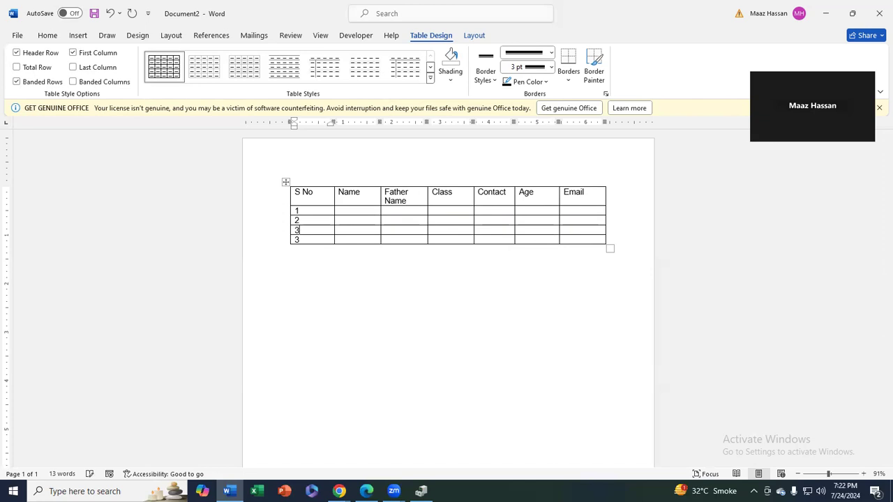
text(4)
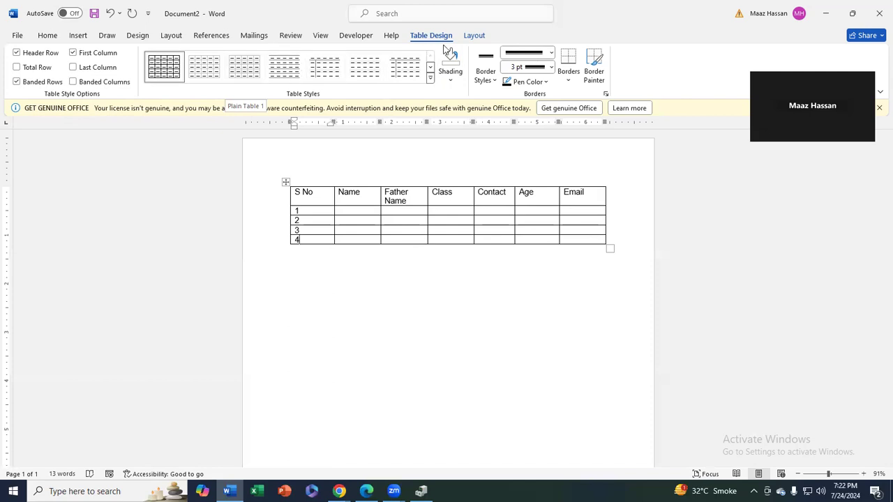
click(472, 36)
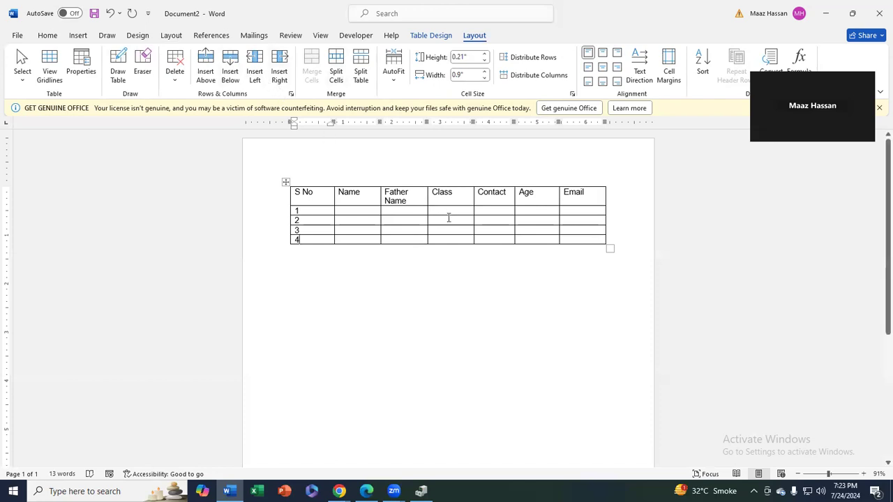
Add blank columns to the left and right of the Contact column
click(496, 208)
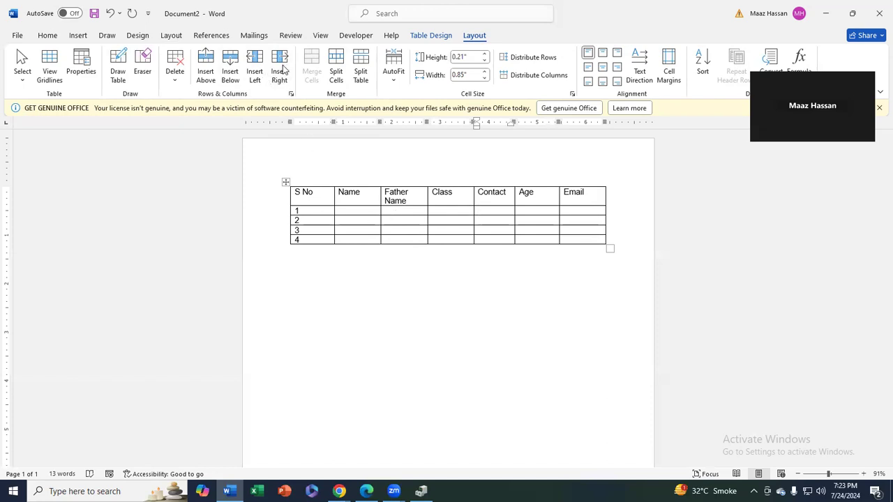
click(256, 68)
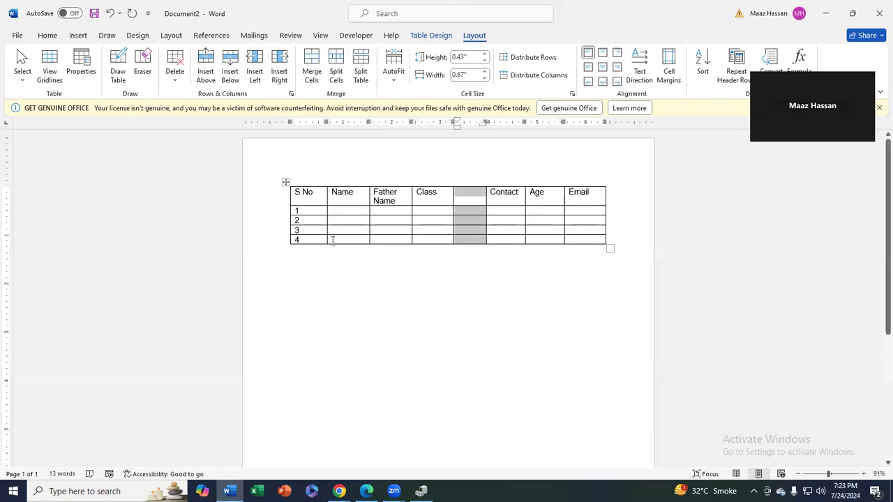
click(507, 211)
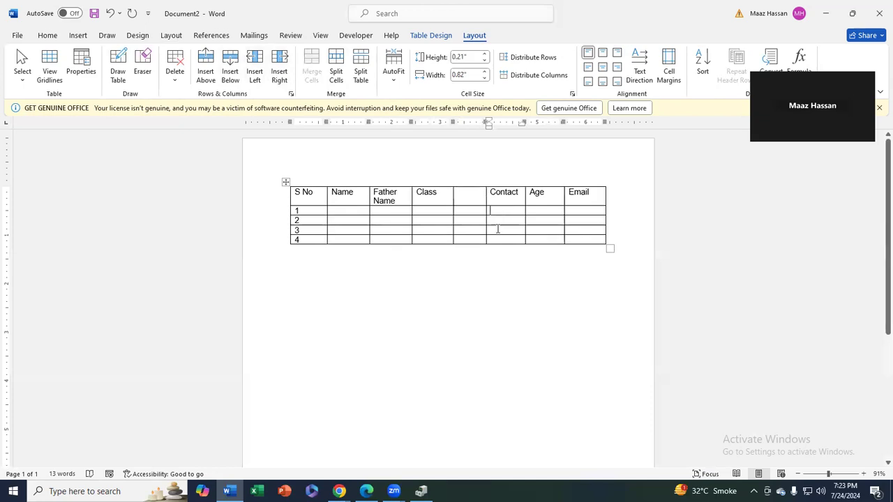
click(278, 68)
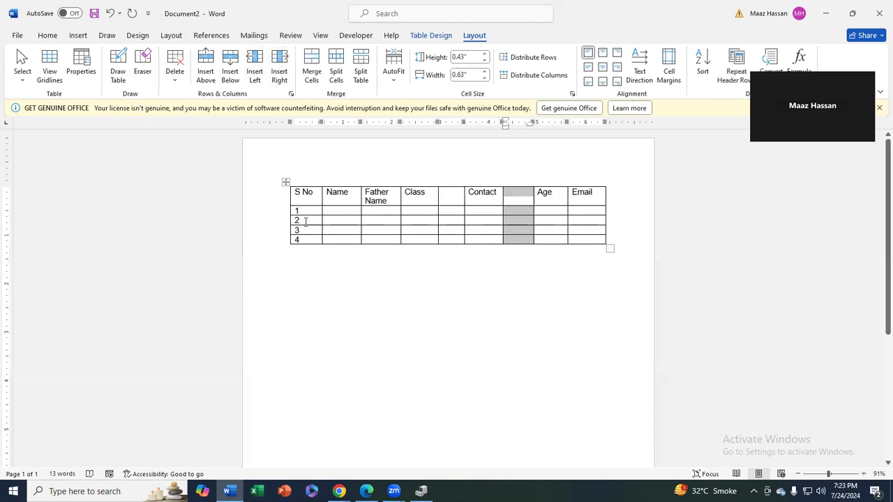
Insert a blank row above row 2
click(350, 219)
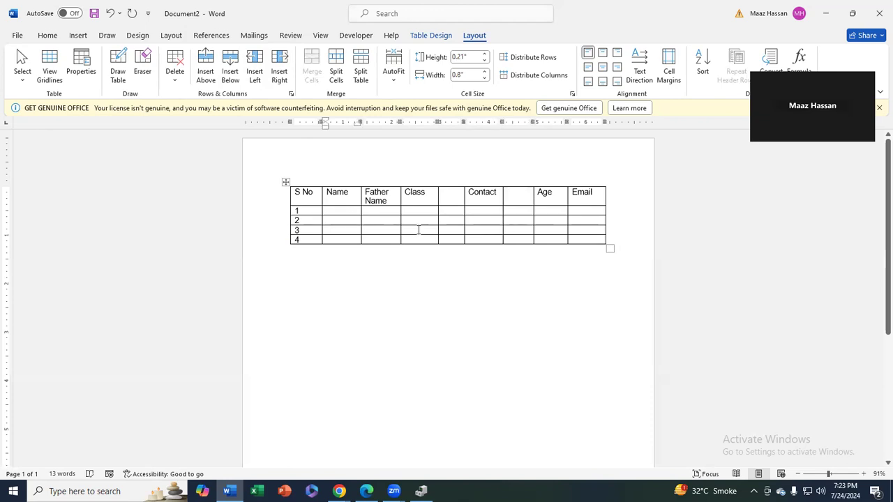
click(492, 219)
click(209, 77)
click(356, 239)
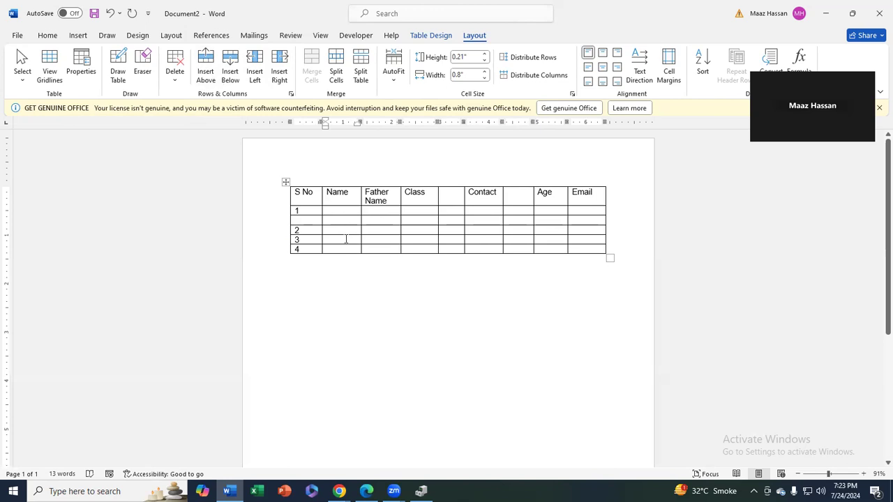
Insert a blank row below row 3 using Layout > Insert Below
click(528, 241)
click(229, 69)
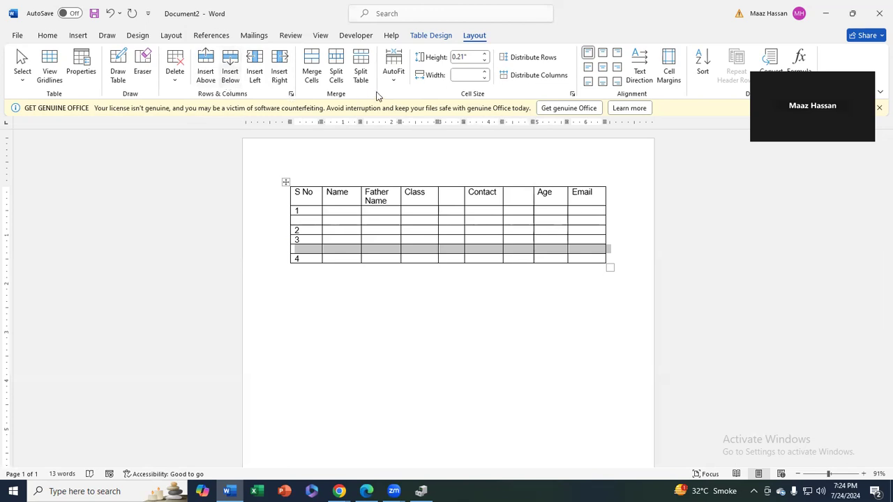
click(528, 255)
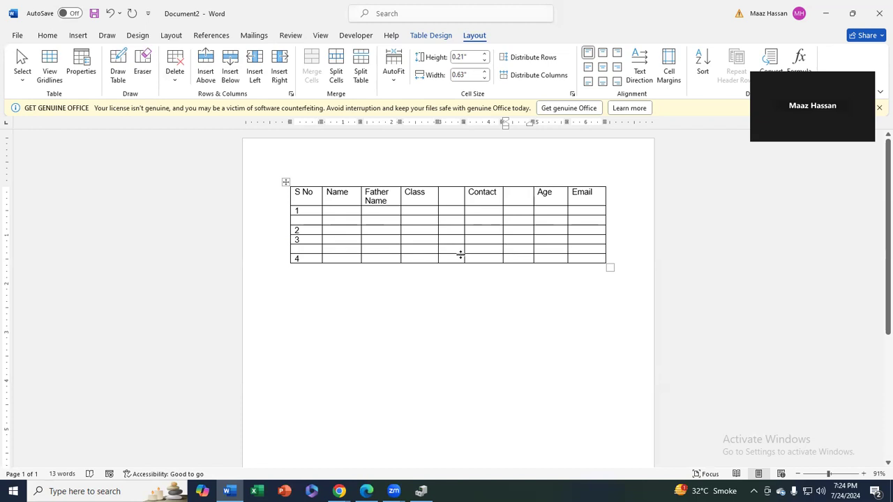
Type sample letters f, g, fg, fdfdd and d into cells from Name across to Age
click(340, 212)
text(f)
key(Down)
text(g)
key(Right)
text(fg)
key(Right)
text(fg)
key(Down)
key(Right)
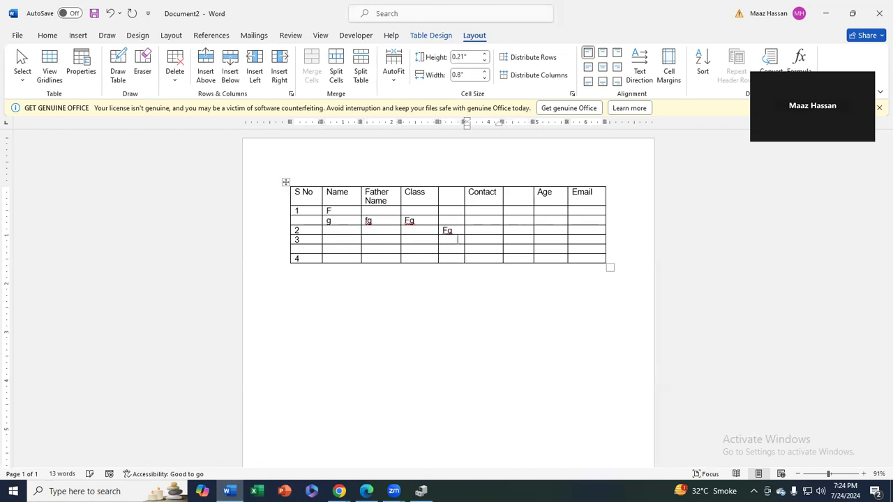
key(Down)
text(fdfdd)
key(Up)
text(d)
key(Up)
text(d)
key(Up)
Add letters dfdfd, fd, d and f, then clear all Name-to-Email data cells
text(dfd)
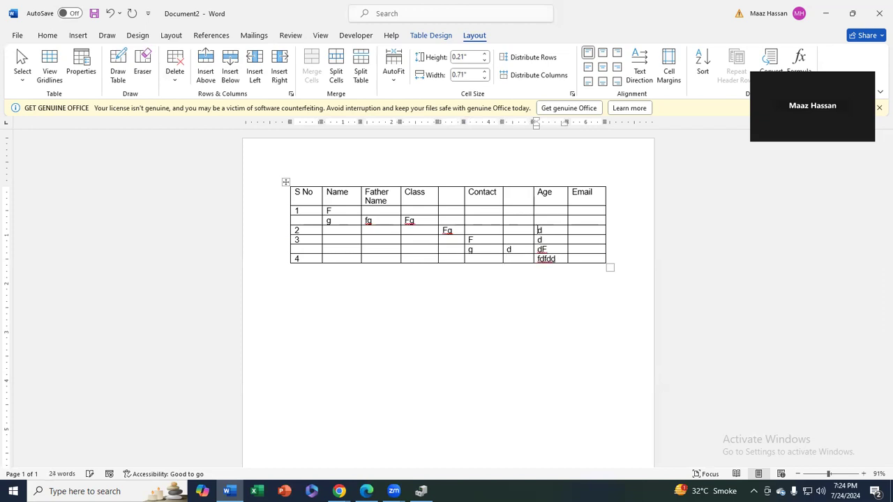
text(fd)
key(Up)
text(fd)
key(Up)
key(Left)
text(d)
key(Up)
key(Left)
text(f)
key(Down)
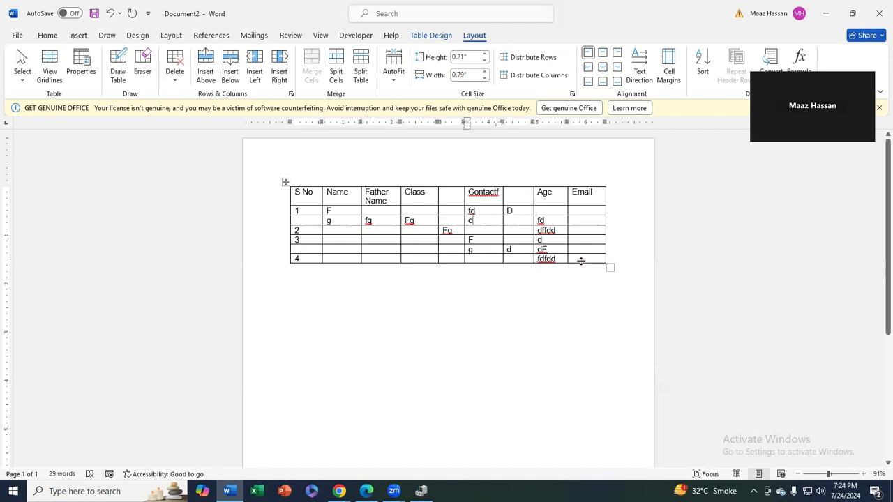
drag(580, 261, 335, 212)
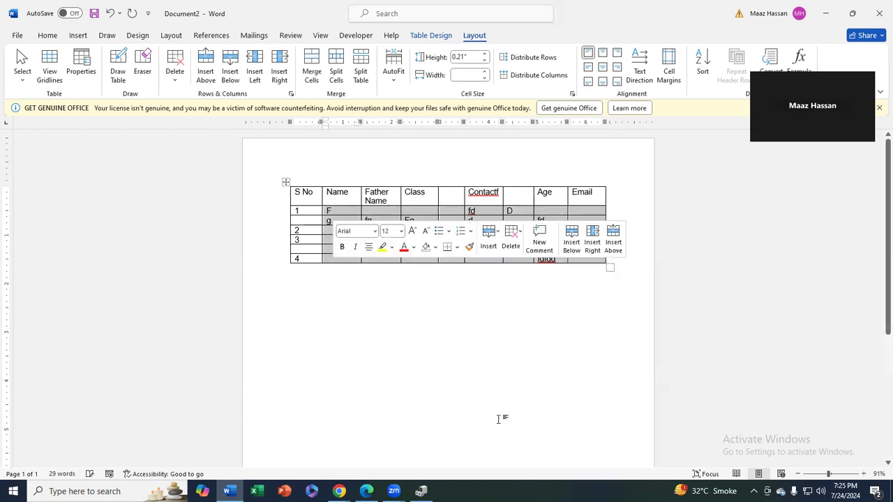
key(Delete)
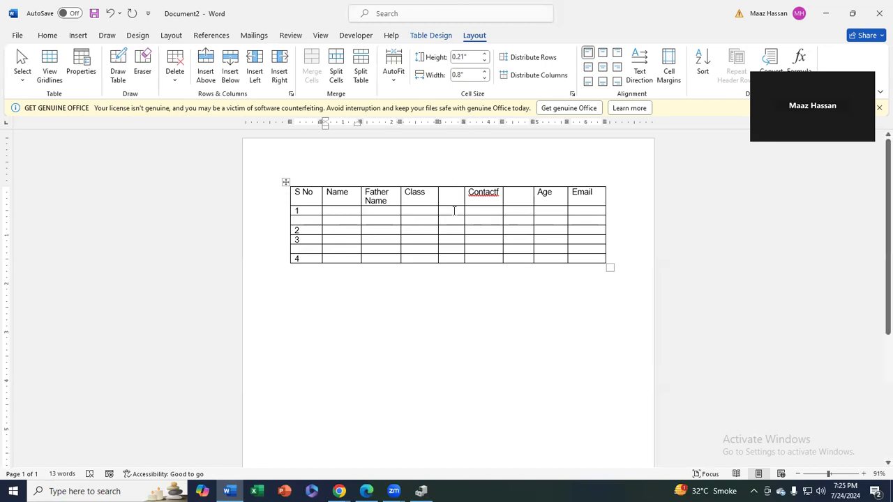
Delete the empty columns on both sides of the Contactf column
drag(449, 198, 446, 259)
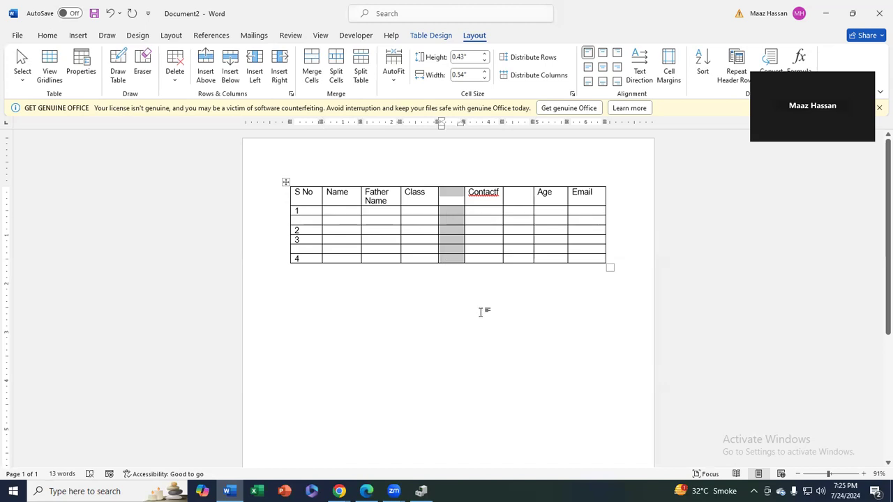
key(BackSpace)
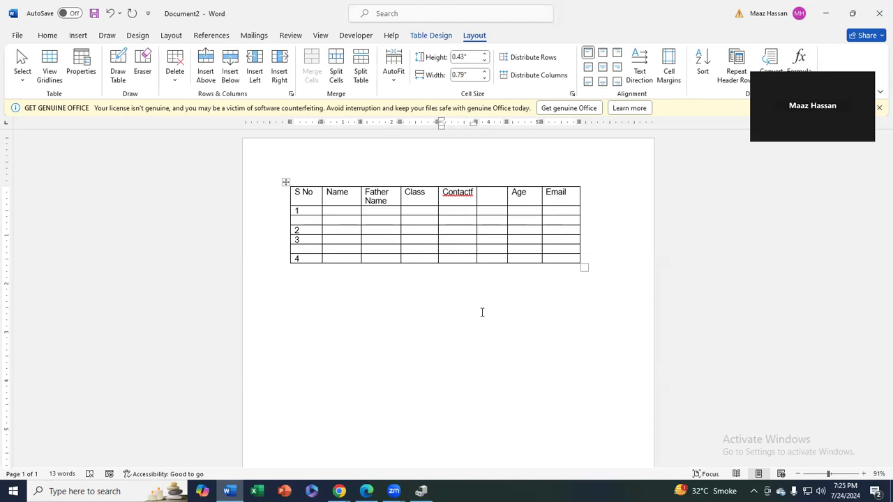
drag(501, 200, 494, 257)
click(493, 258)
drag(498, 195, 496, 261)
key(BackSpace)
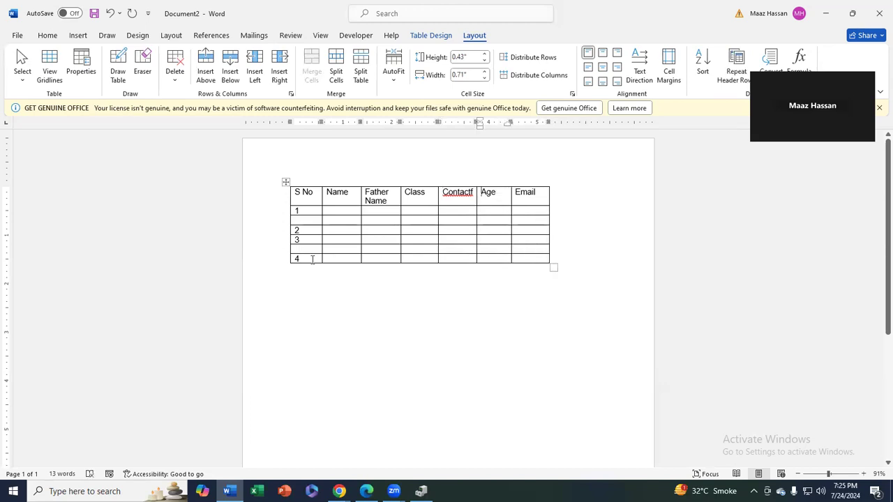
Remove the empty row between rows 3 and 4 through the Delete Cells dialog
drag(305, 249, 531, 249)
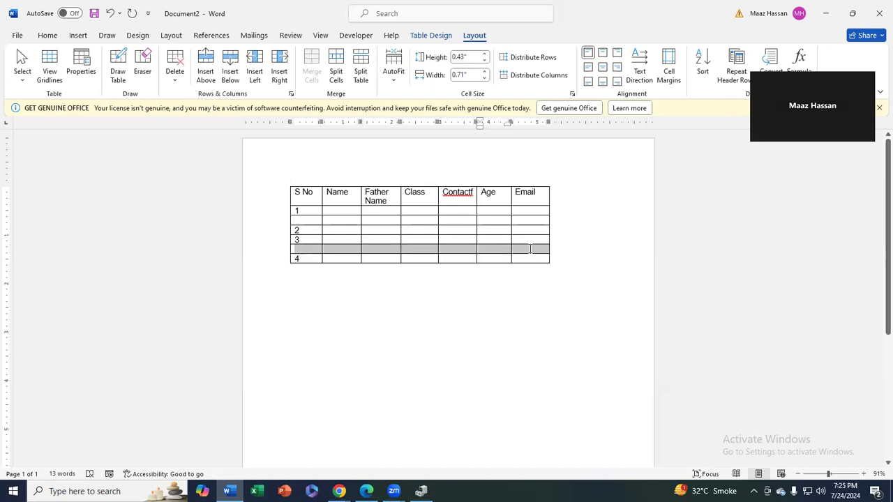
key(BackSpace)
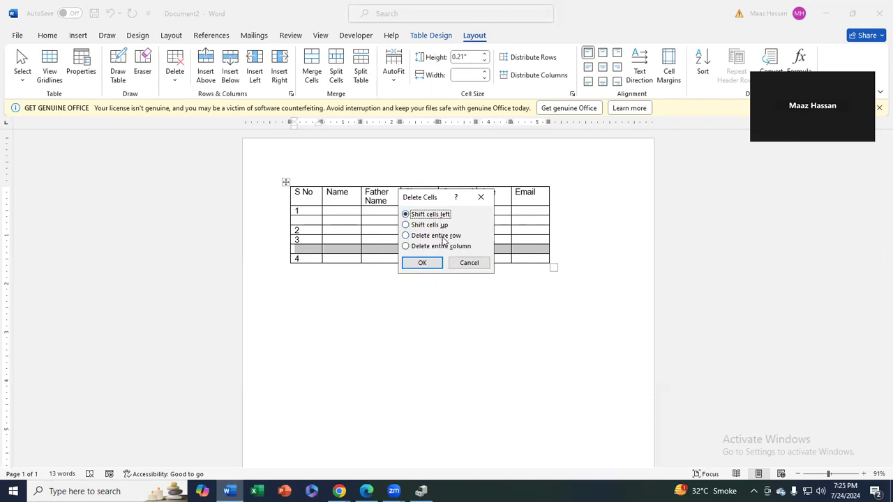
click(421, 237)
click(411, 218)
click(420, 263)
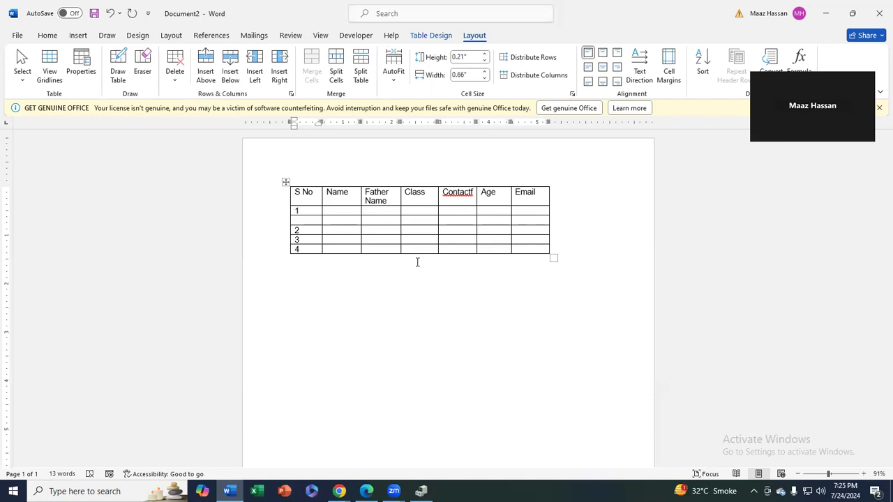
Delete the broken empty row below row 1 using Delete Cells' entire-row option
drag(317, 220, 397, 220)
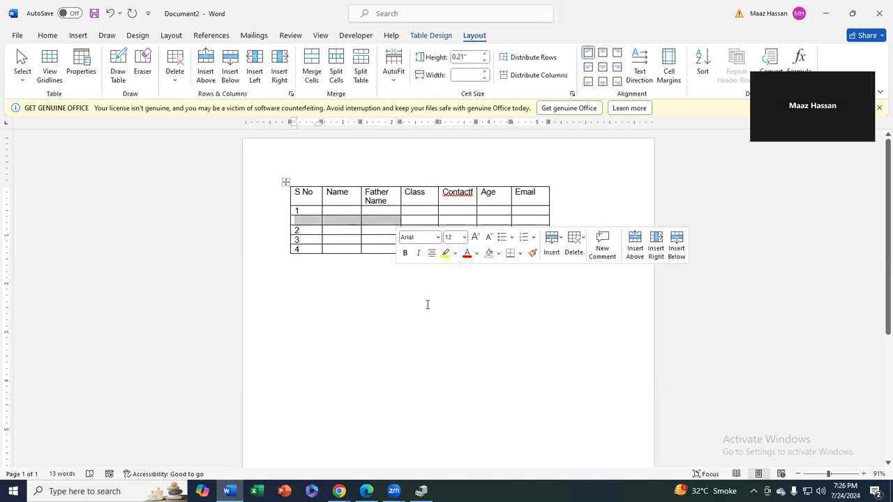
key(BackSpace)
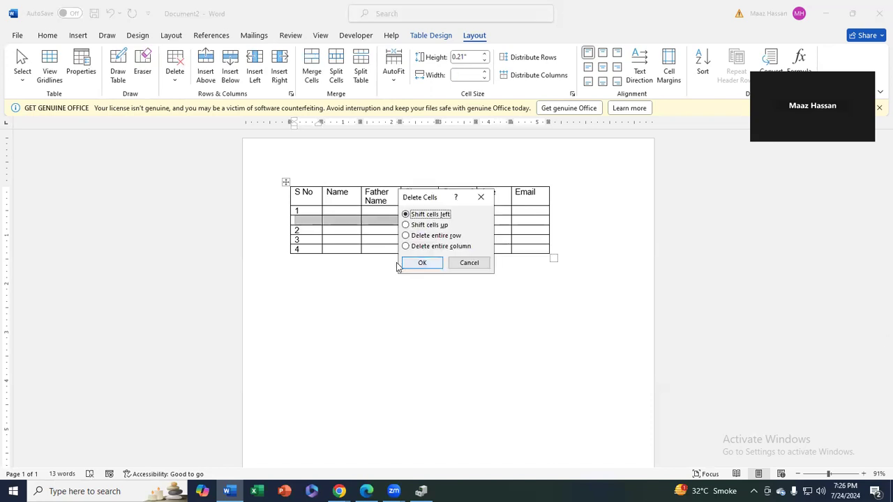
click(423, 263)
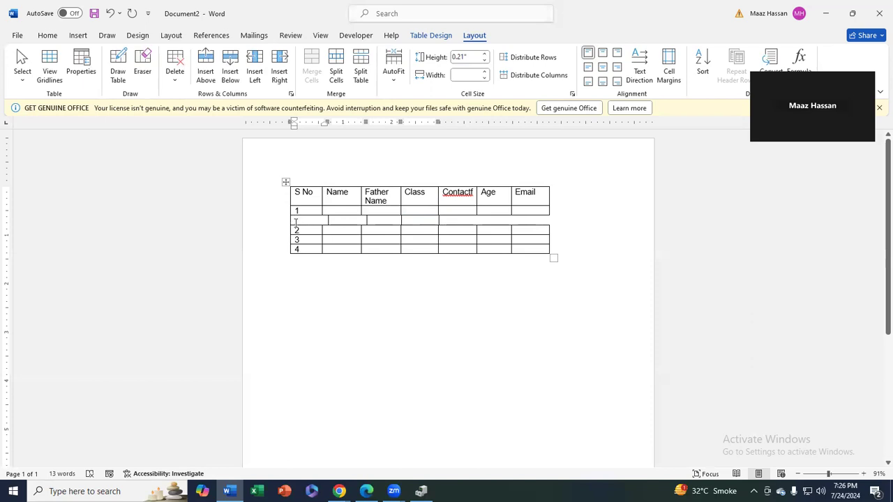
drag(295, 221, 387, 222)
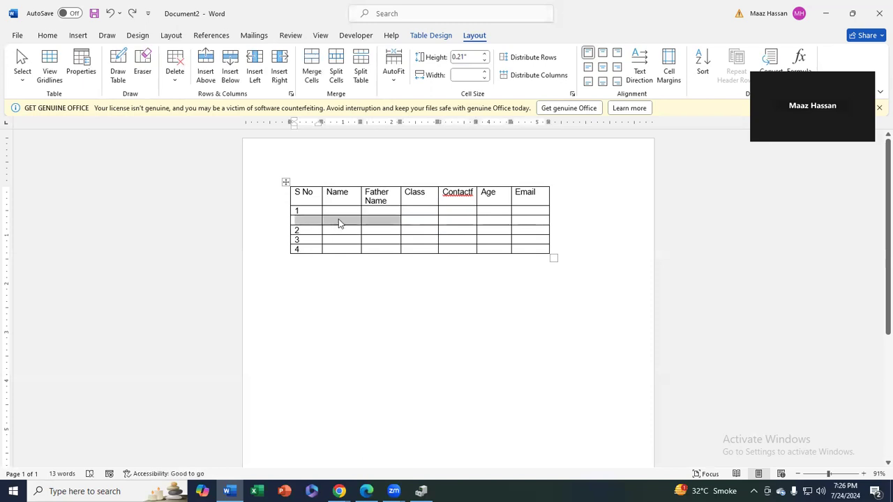
key(BackSpace)
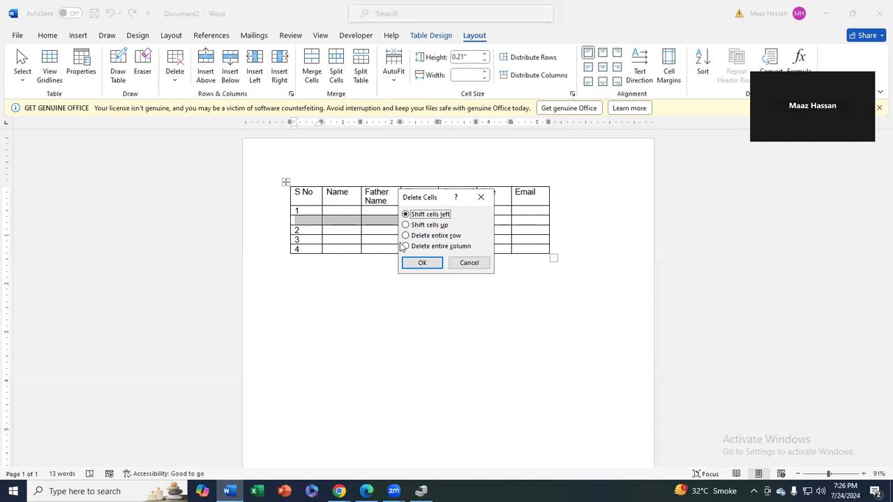
click(406, 236)
click(422, 263)
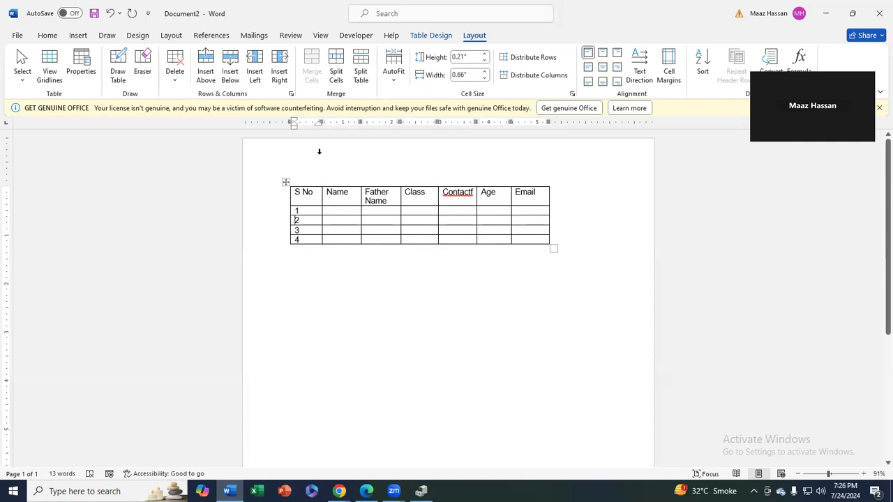
Drag the table further right on the page, undoing an accidental enlargement
click(285, 182)
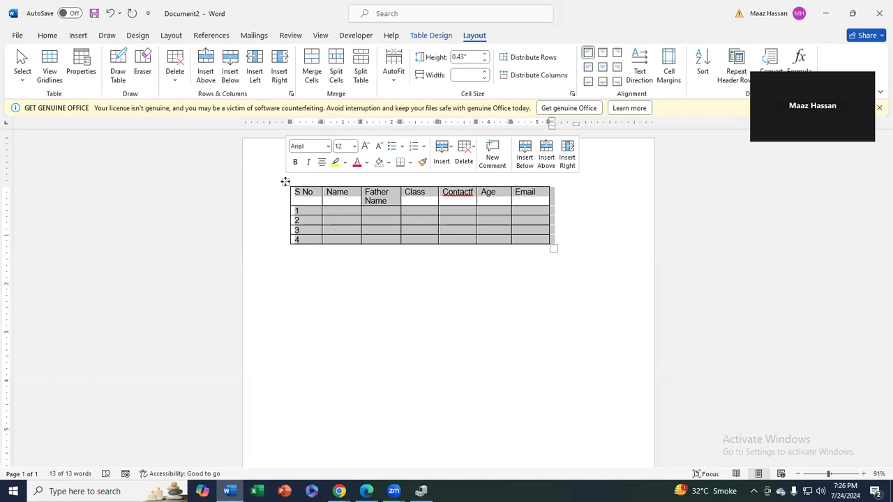
drag(285, 182, 313, 251)
mouse_move(313, 187)
mouse_down()
mouse_move(309, 291)
mouse_move(306, 182)
mouse_up()
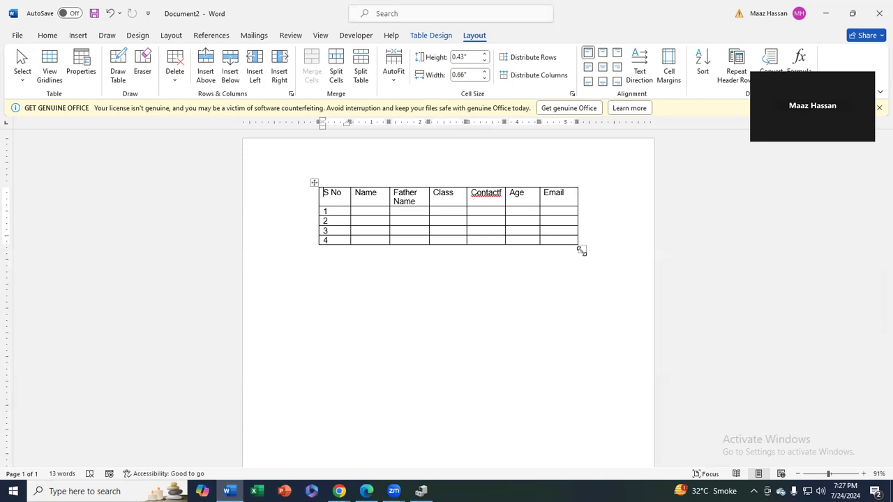
drag(581, 250, 597, 371)
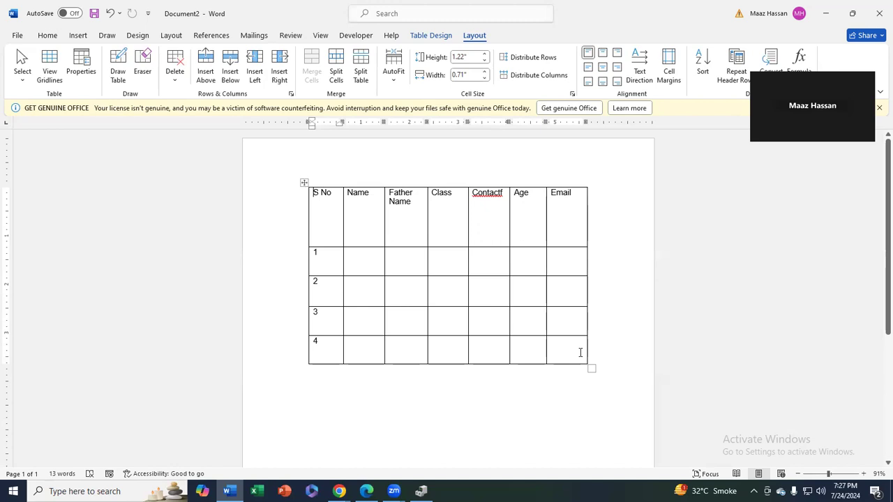
key(ctrl+z)
key(ctrl+a)
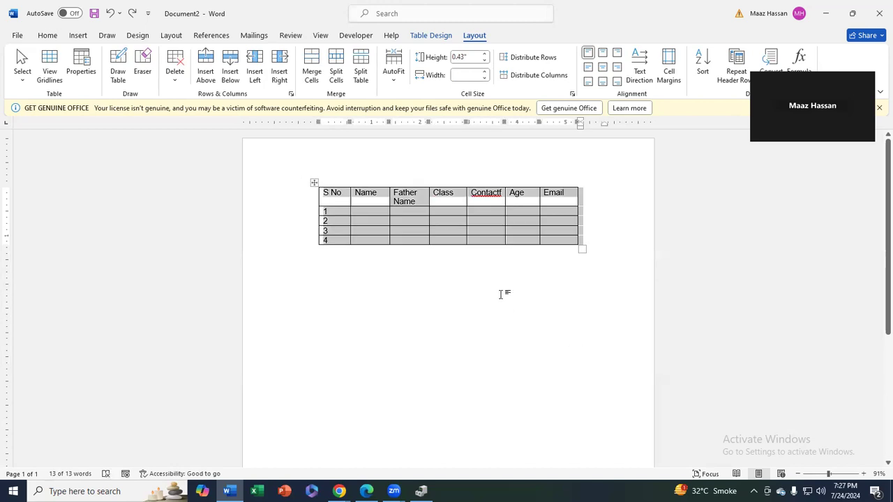
Drag the ruler's column marker right to widen Father Name onto one line
click(507, 286)
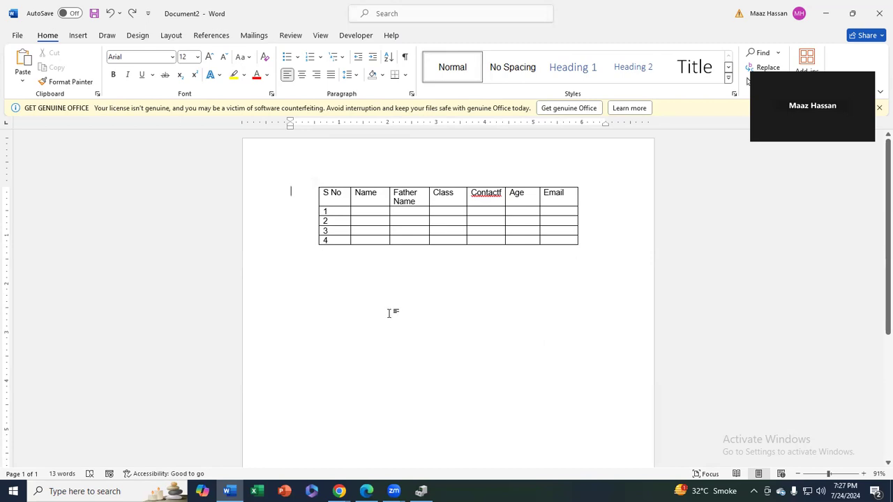
click(443, 225)
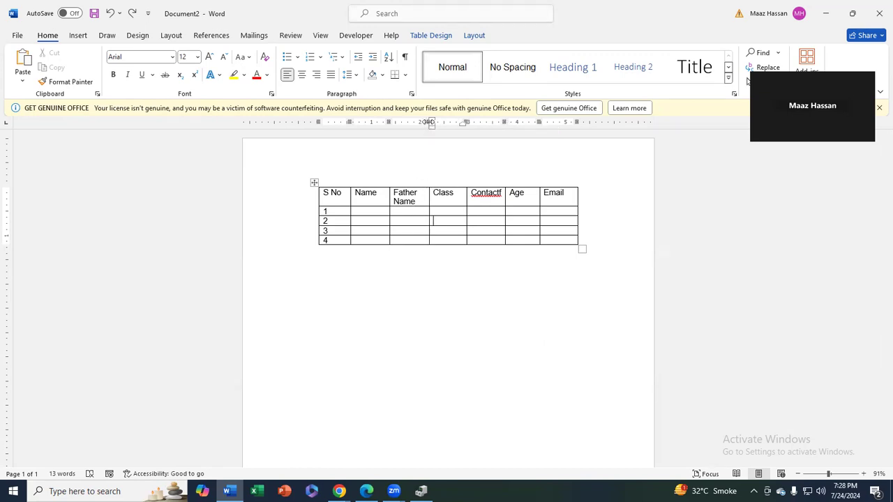
drag(428, 122, 447, 122)
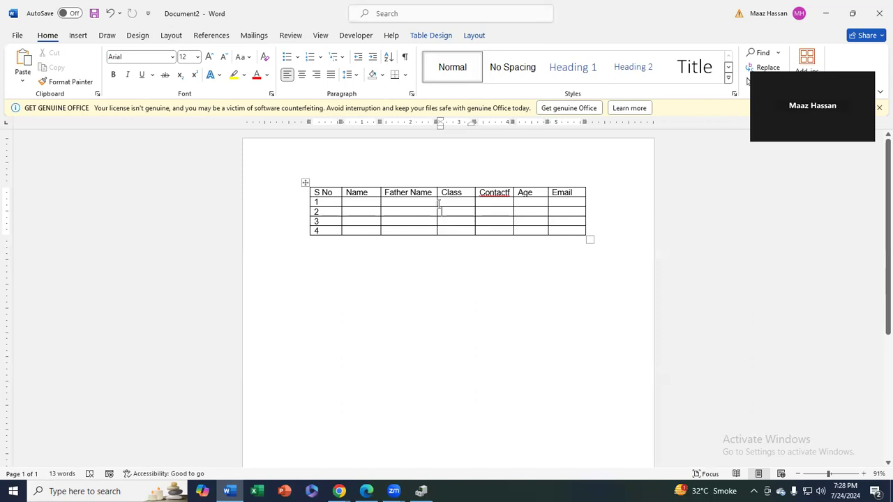
Make the Father Name column slightly wider and Class narrower so Father Name fits on one line
drag(436, 202, 446, 202)
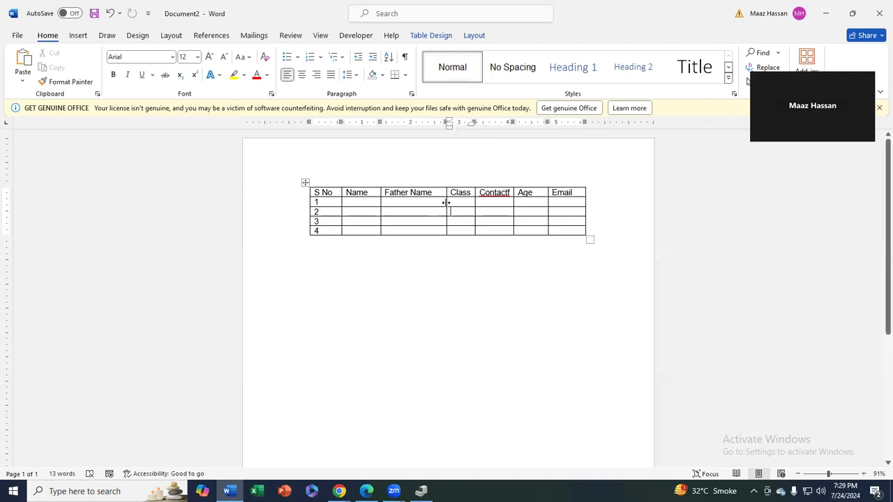
mouse_move(446, 202)
mouse_down()
mouse_move(417, 205)
mouse_move(440, 205)
mouse_up()
mouse_move(442, 137)
mouse_down()
mouse_move(440, 124)
mouse_move(419, 124)
mouse_move(457, 125)
mouse_move(446, 124)
mouse_up()
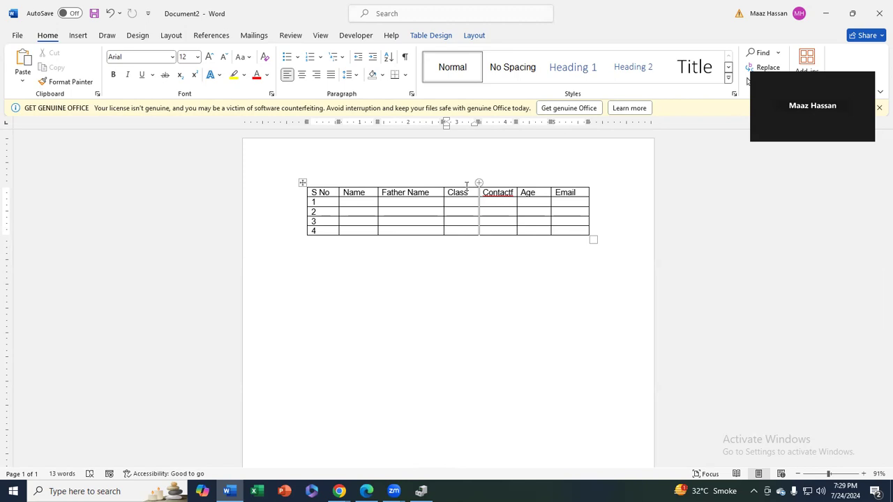
Stretch the table down and to the right so every row is taller and the table slightly wider
click(480, 36)
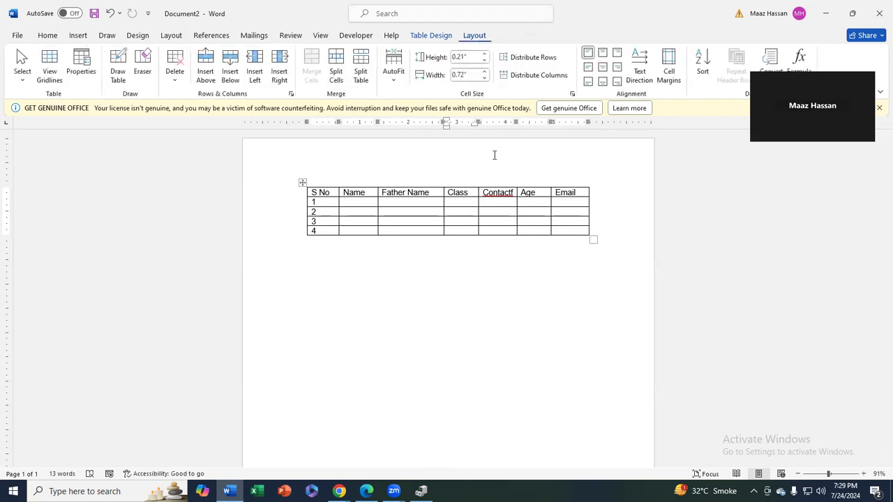
drag(576, 193, 328, 194)
click(590, 240)
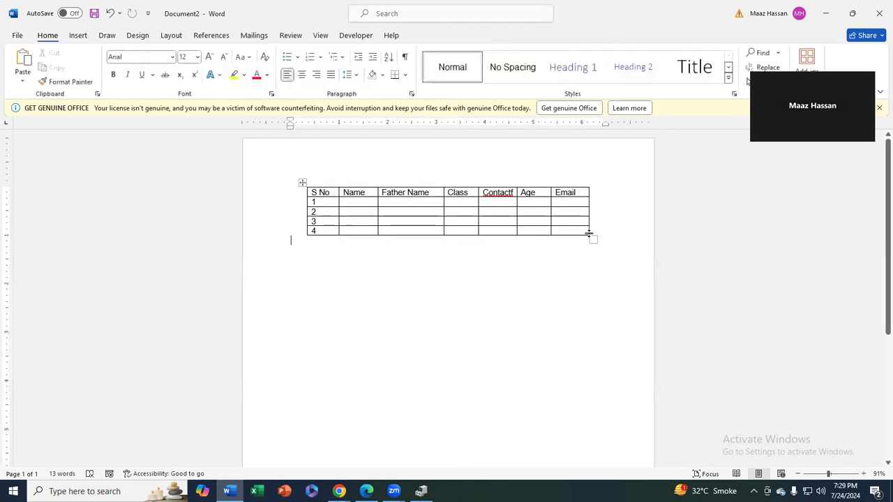
drag(590, 239, 595, 279)
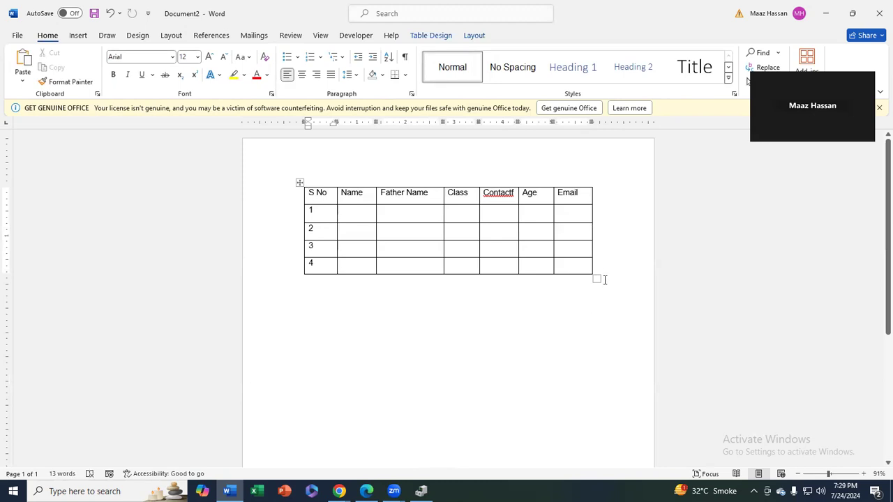
drag(595, 278, 595, 309)
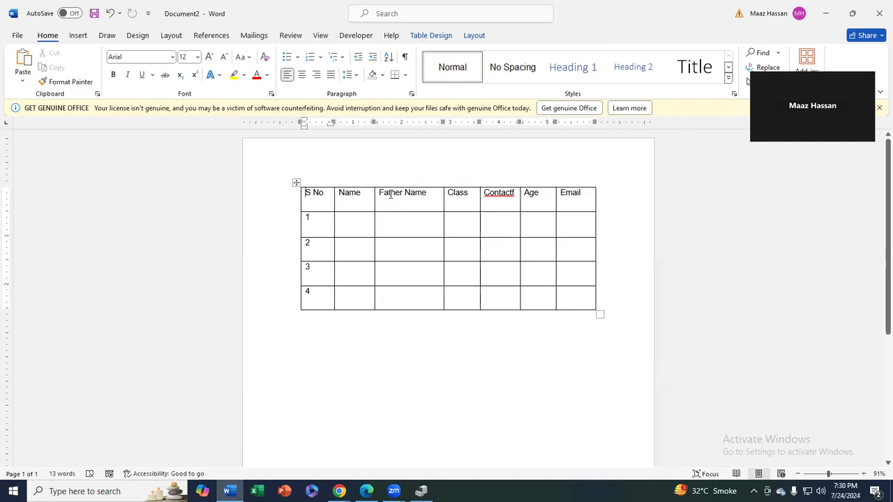
mouse_move(391, 175)
Centre the header row's headings S No to Email in their cells and make them bold
drag(351, 202, 568, 200)
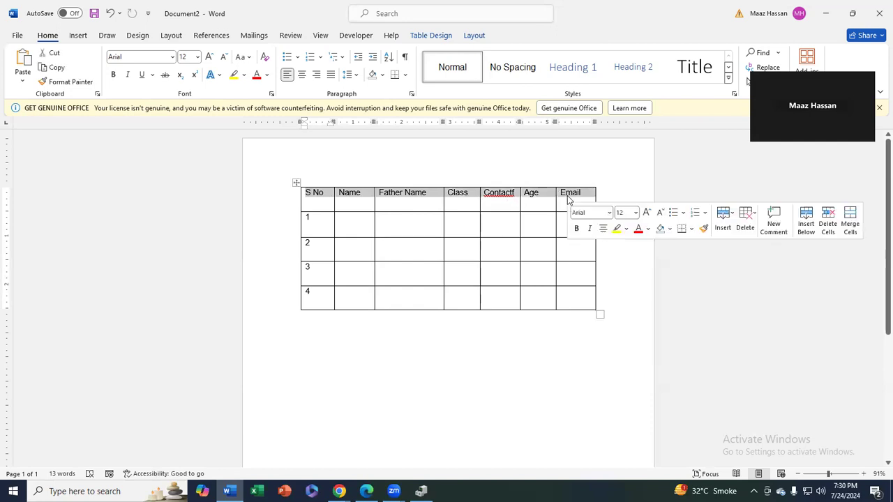
click(466, 39)
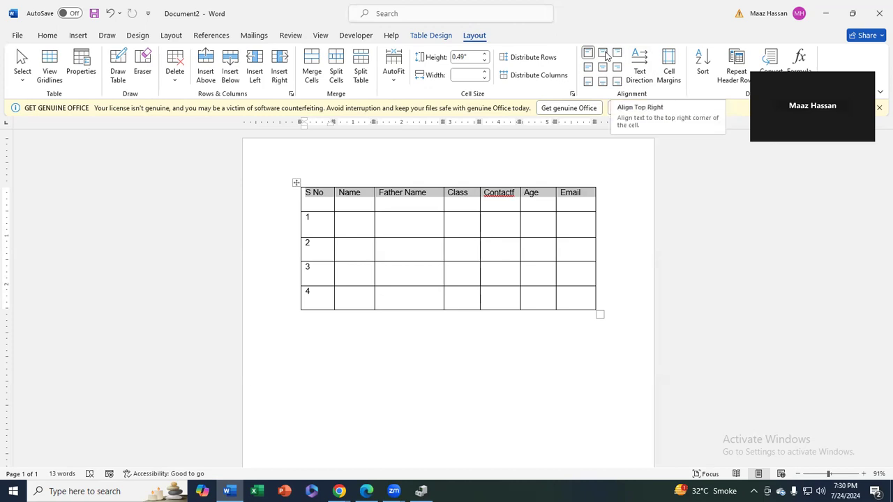
click(602, 53)
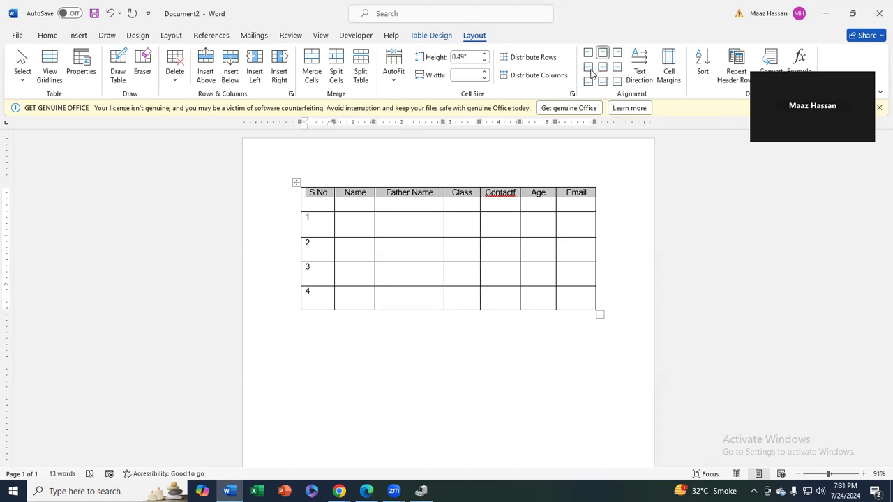
click(588, 67)
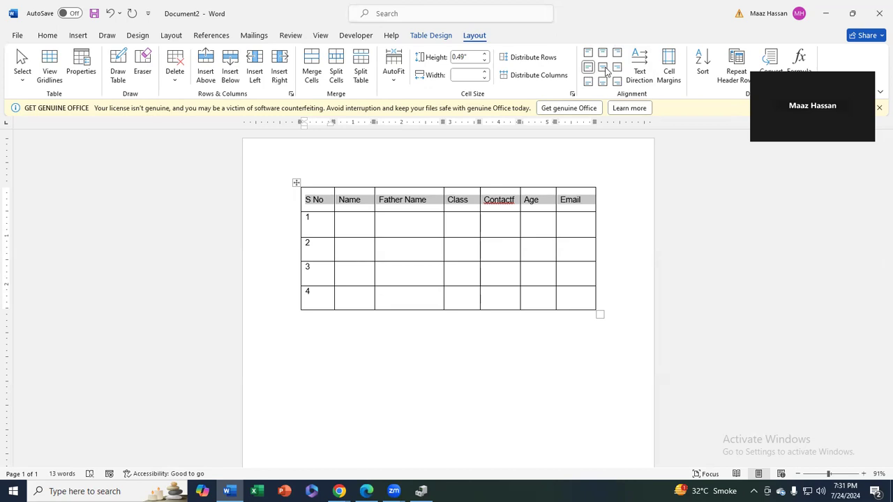
click(603, 68)
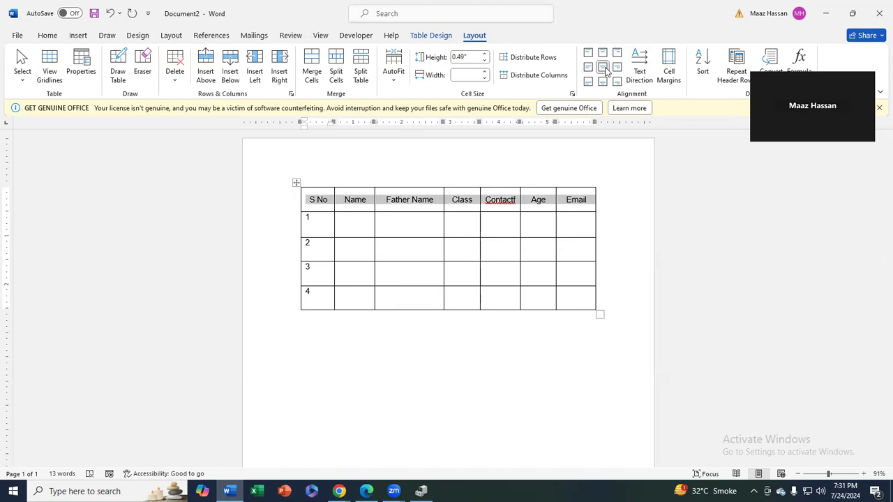
click(616, 68)
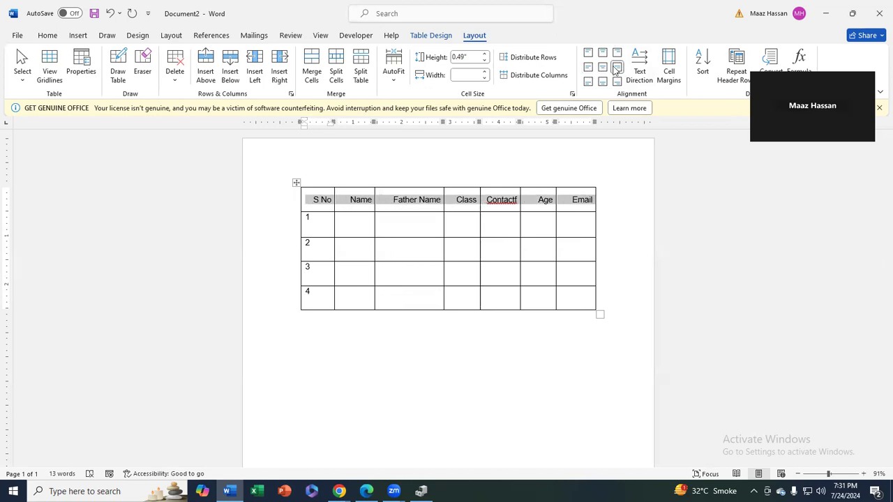
click(603, 67)
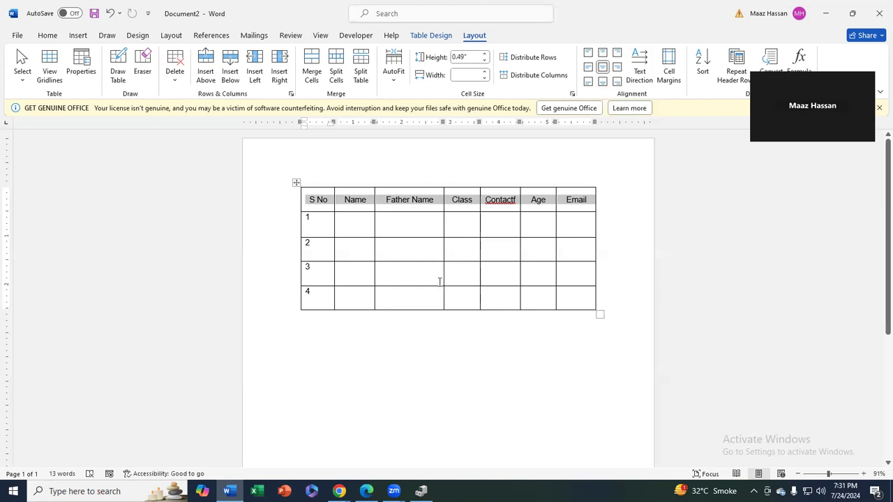
key(ctrl+b)
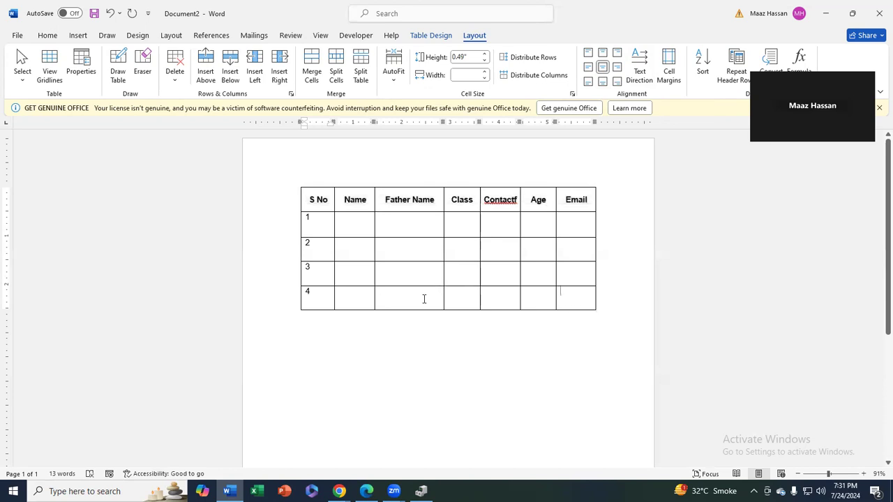
Centre-align data rows 1 to 4 so the serial numbers sit centred under S No
drag(423, 299, 273, 222)
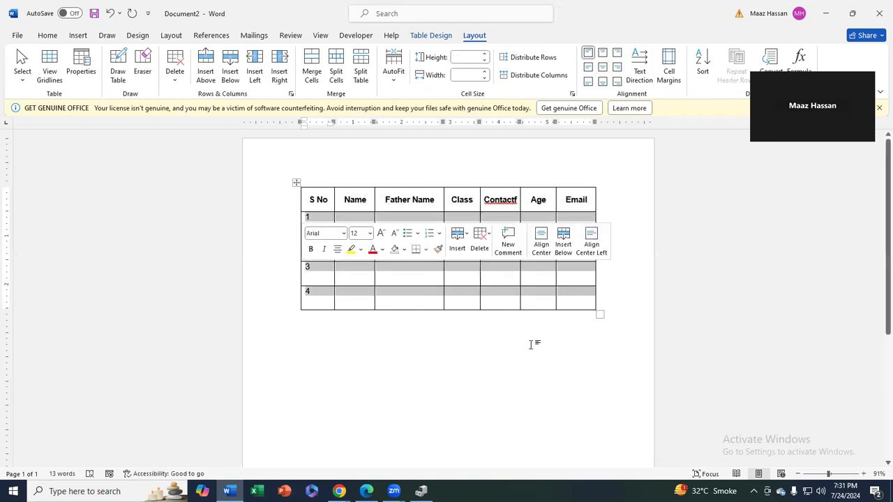
click(558, 312)
drag(482, 285, 303, 216)
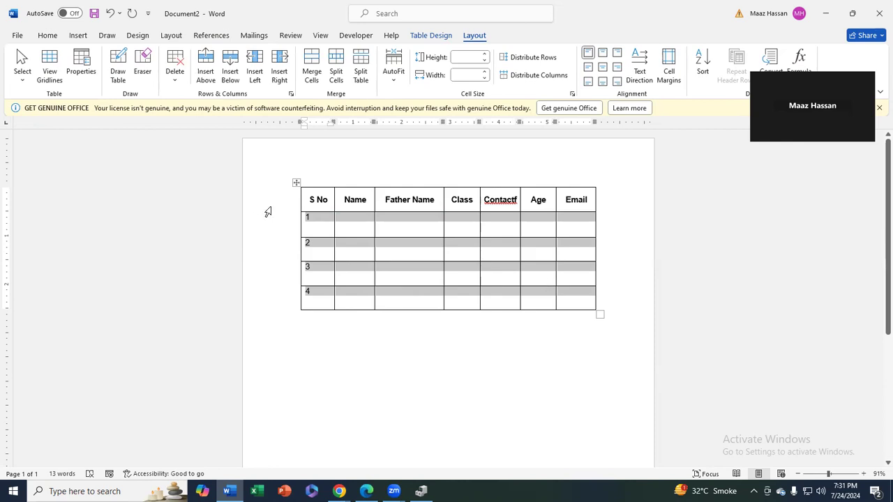
click(602, 67)
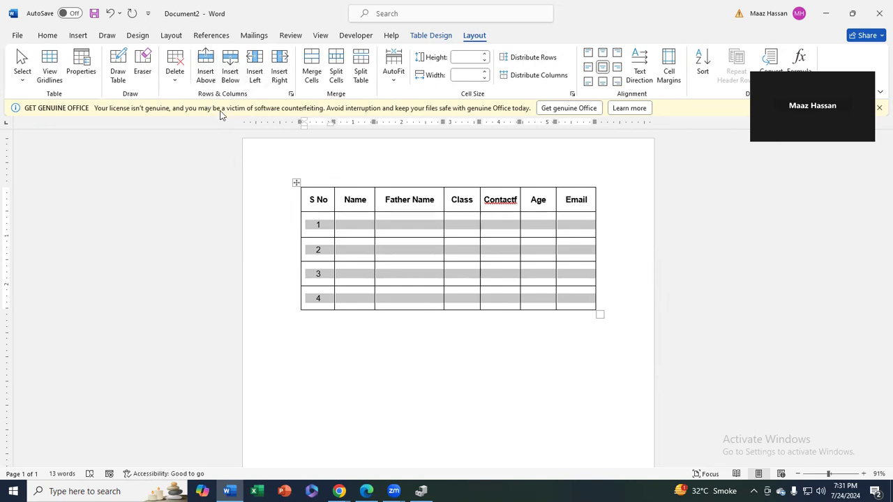
click(414, 320)
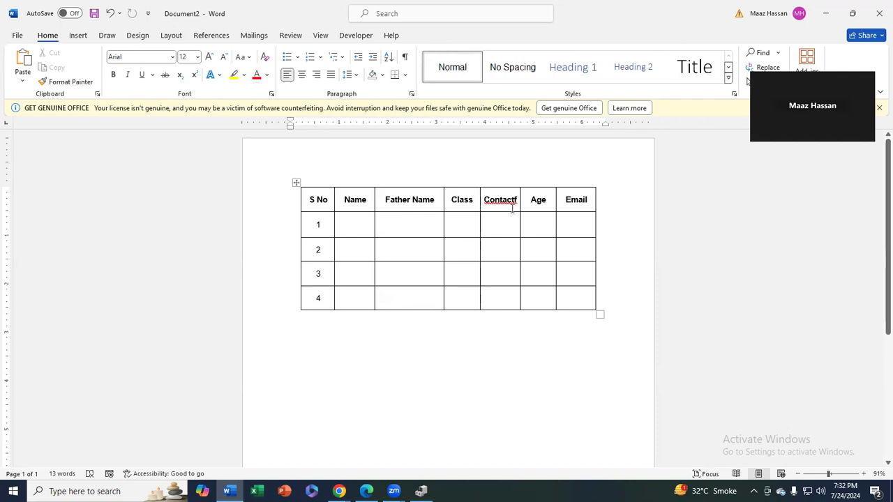
click(537, 234)
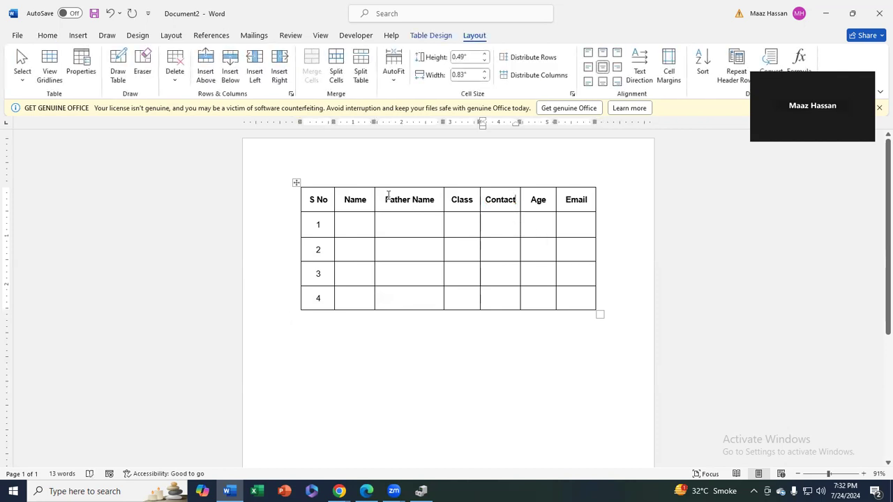
Insert a new empty row above the S No header row
click(325, 201)
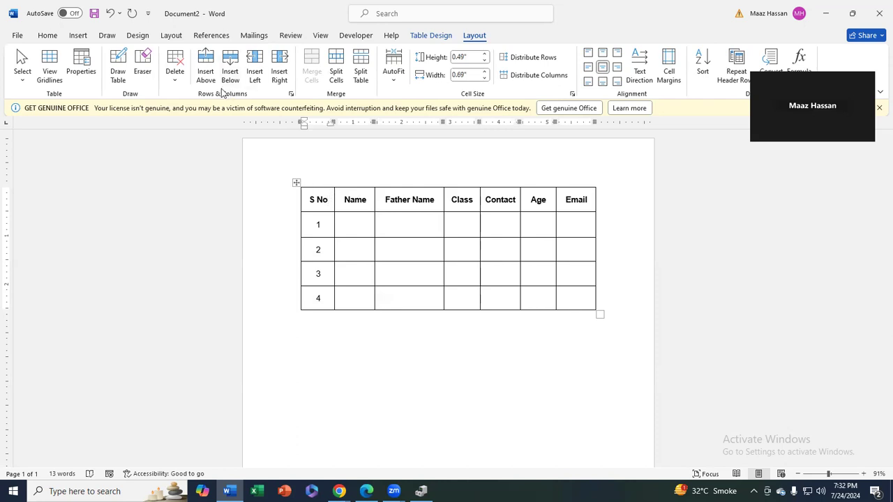
click(205, 66)
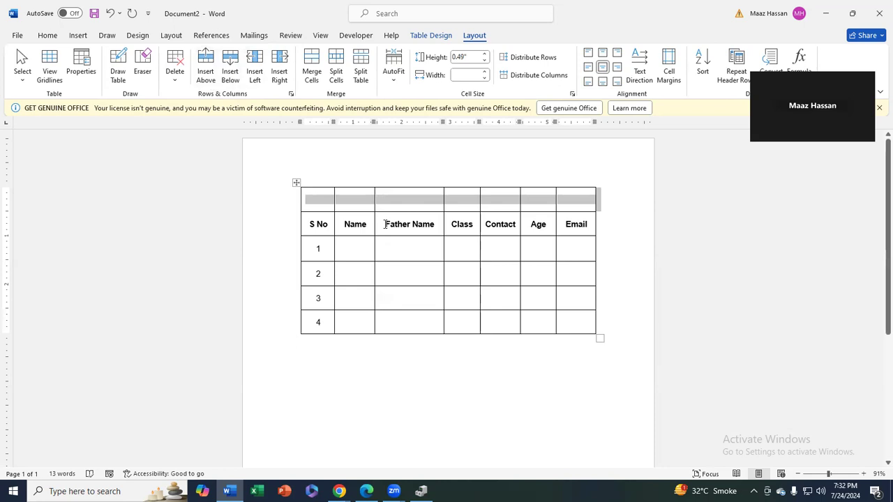
click(385, 224)
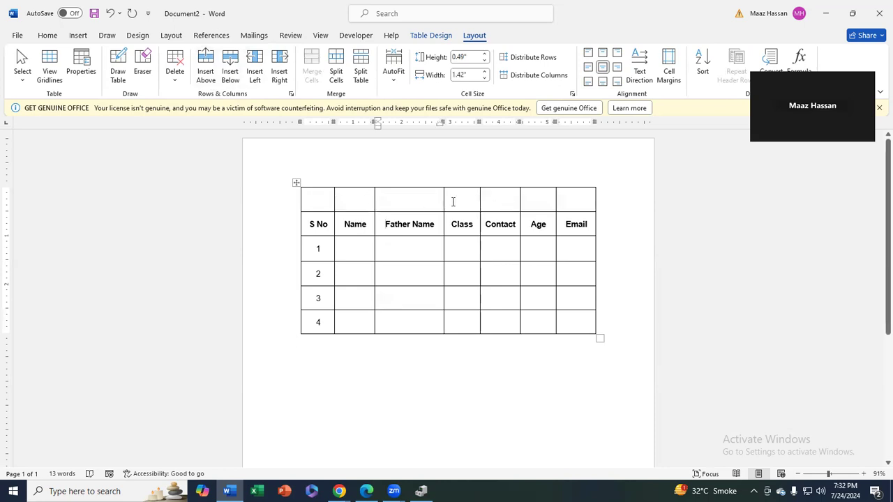
mouse_move(362, 200)
mouse_down()
mouse_move(406, 200)
mouse_move(365, 194)
mouse_up()
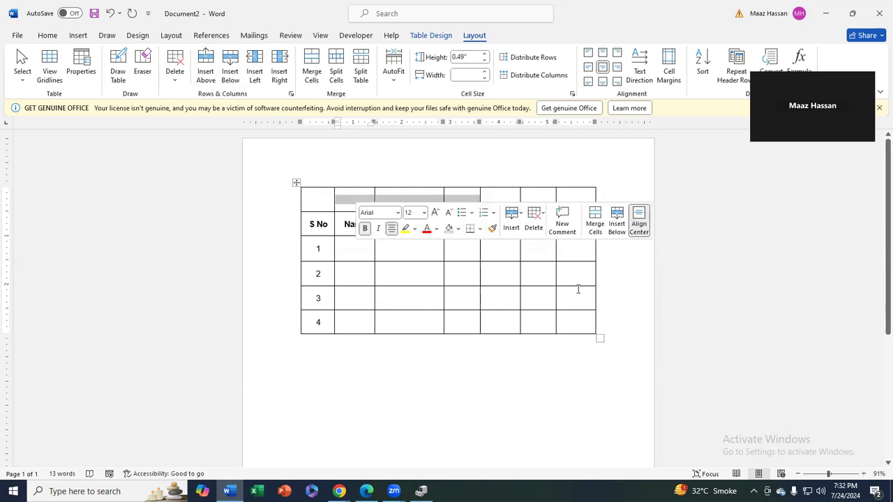
Move the Age heading into the Contact heading's cell
click(518, 197)
drag(513, 193, 560, 195)
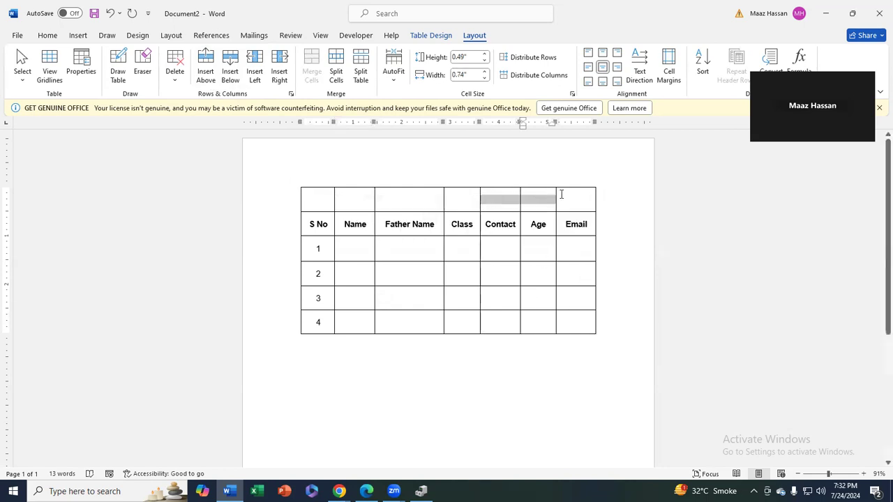
drag(534, 223, 523, 225)
key(ctrl+c)
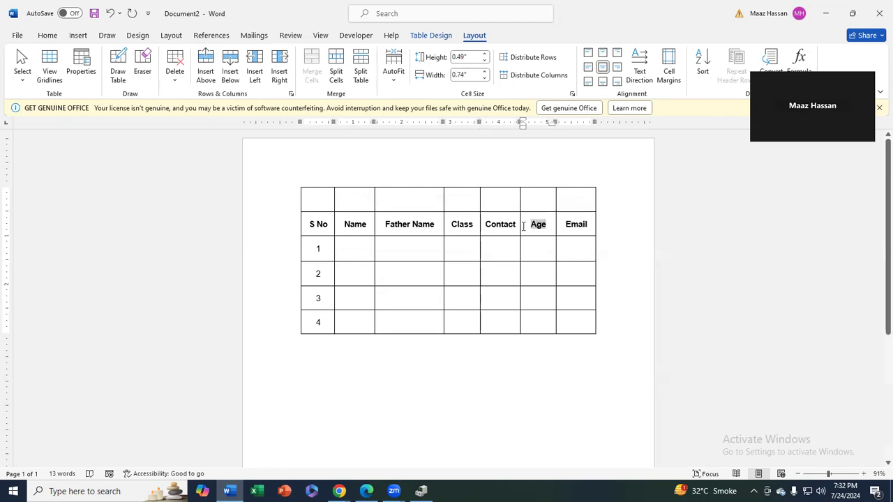
key(Delete)
click(486, 225)
key(ctrl+v)
Move the Contact heading into the next cell before Email, after Age
key(ctrl+shift+Right)
key(ctrl+x)
key(Right)
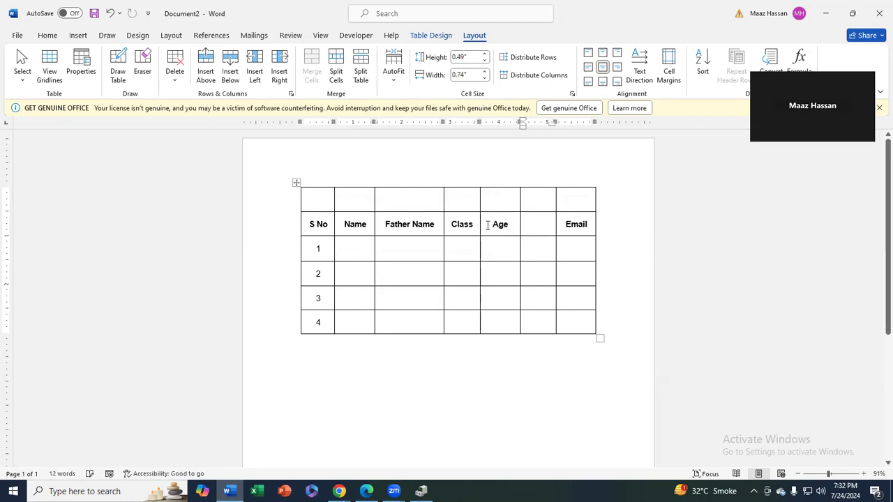
key(ctrl+v)
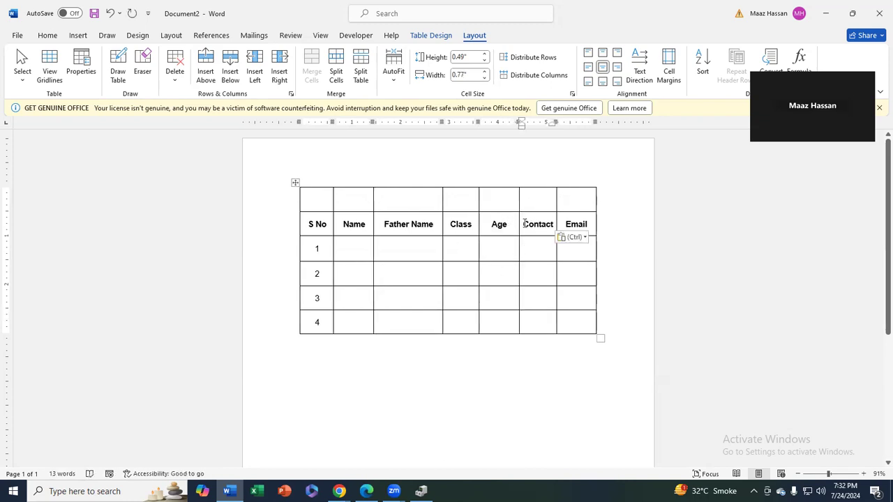
drag(529, 223, 570, 226)
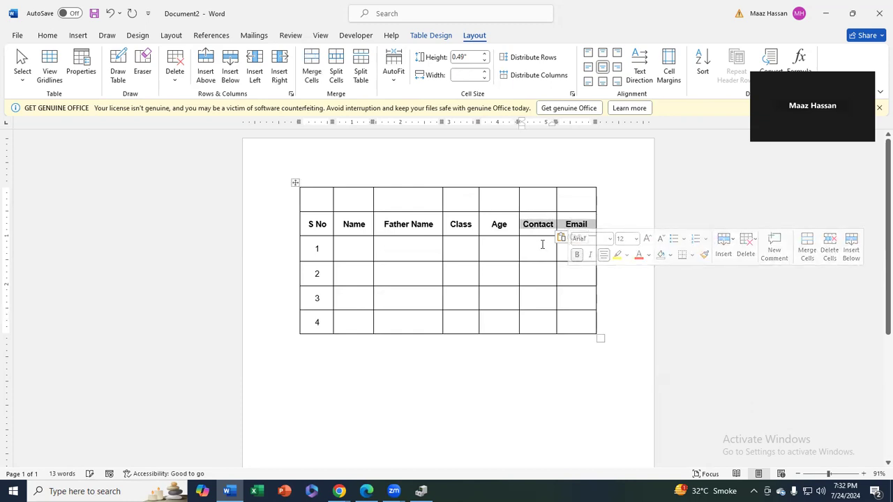
drag(505, 223, 498, 198)
key(ctrl+v)
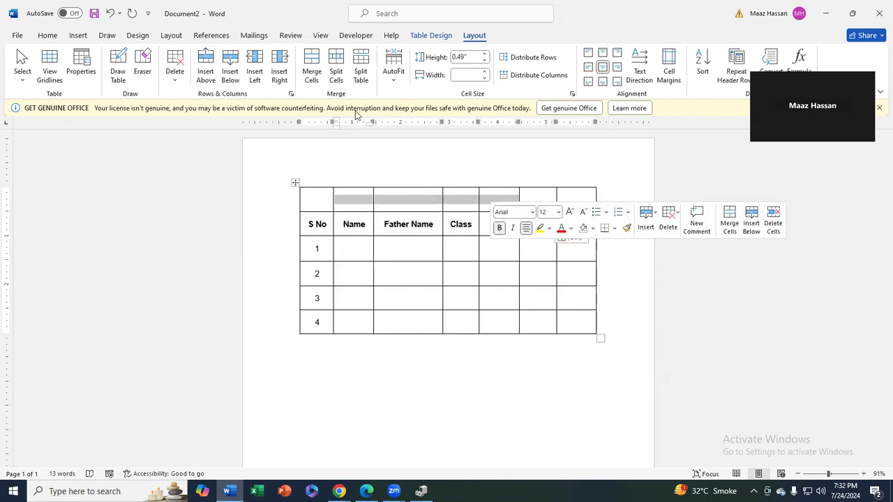
Merge the top-row cells into group headings 'Personal Details' over Name–Age and 'Contact Detail' over Contact–Email
click(312, 68)
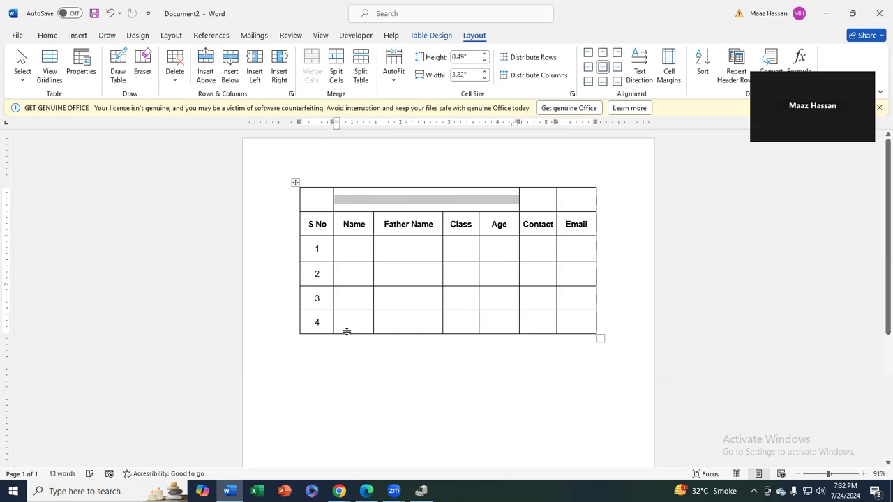
text(Personal Details)
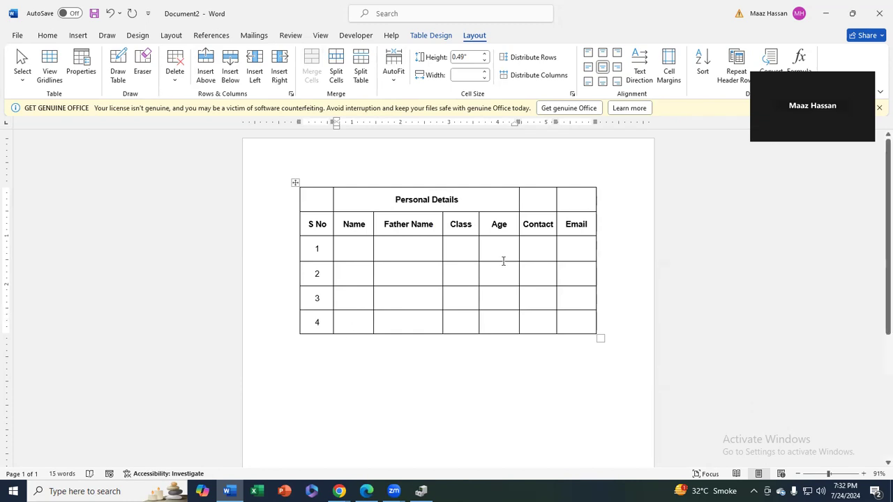
drag(574, 195, 531, 200)
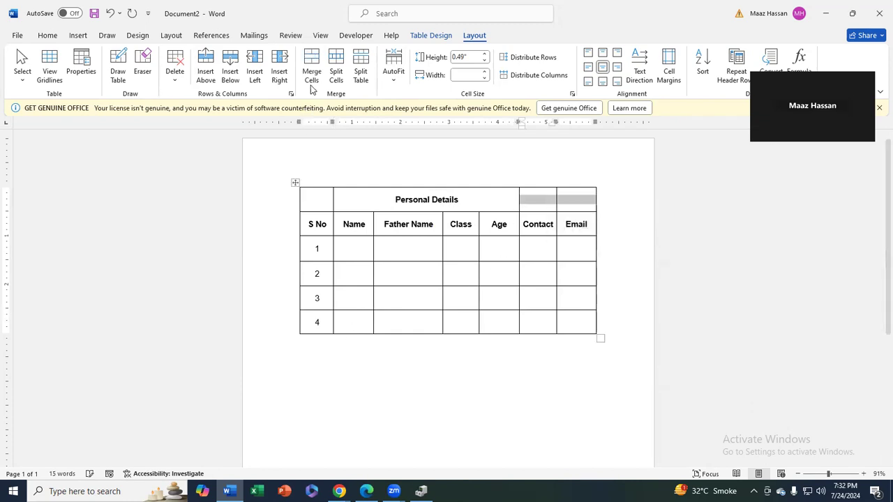
click(312, 63)
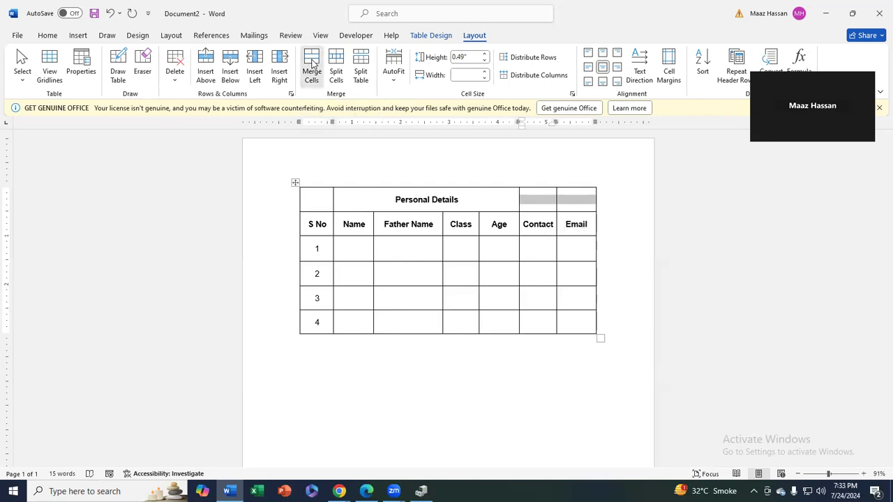
text(C)
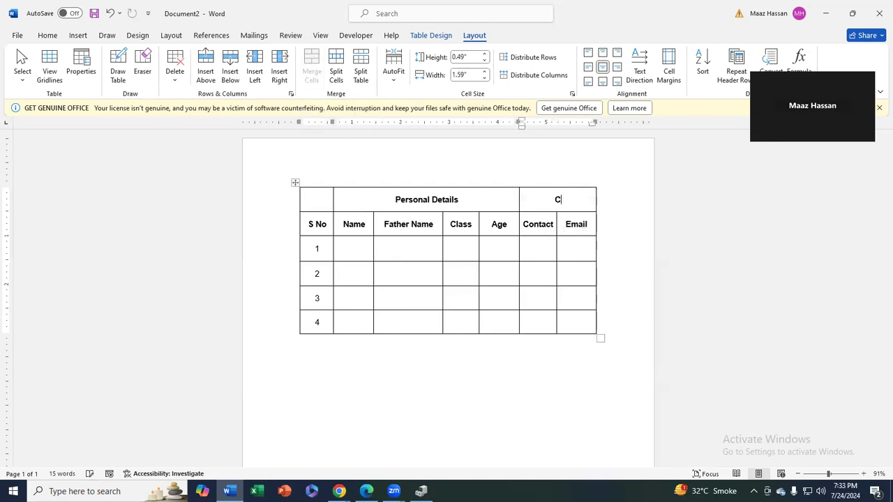
text(ontact Detail)
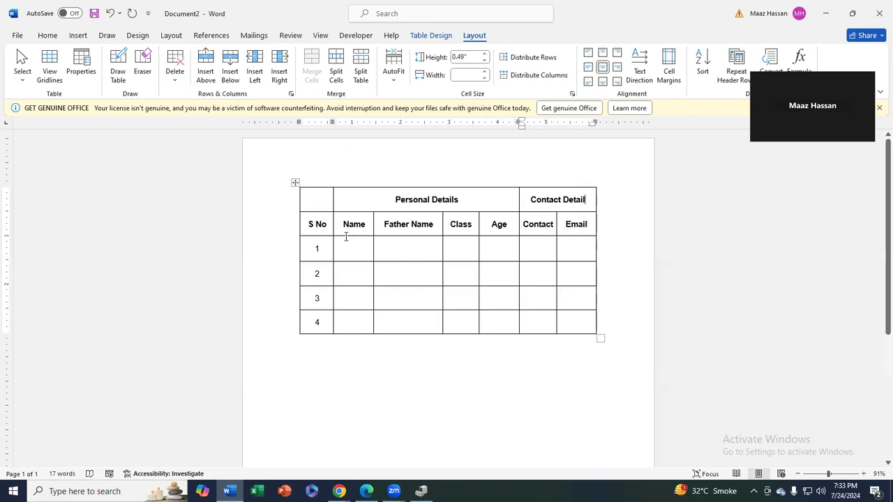
Delete the 'Name' heading text, leaving its header cell empty
drag(395, 199, 461, 201)
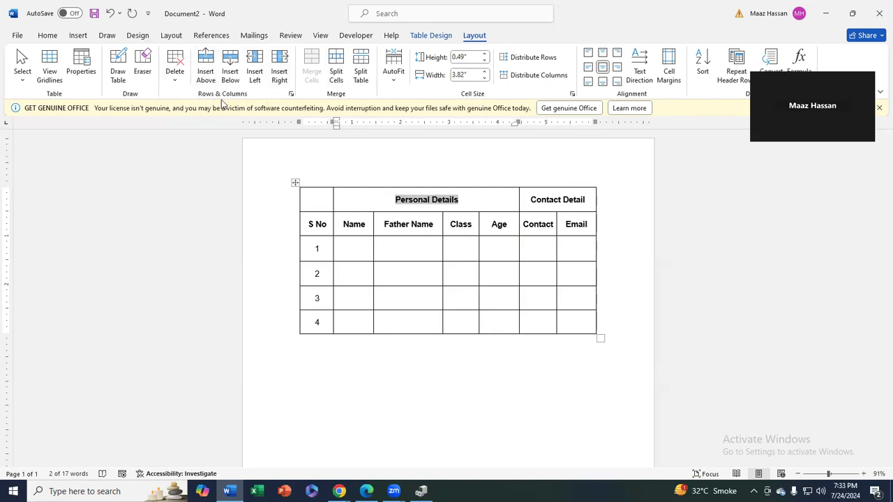
click(449, 225)
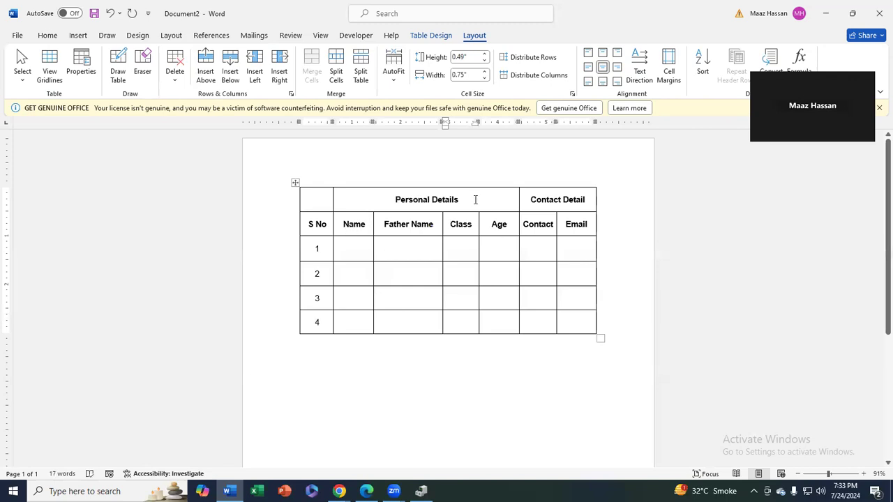
drag(474, 200, 398, 196)
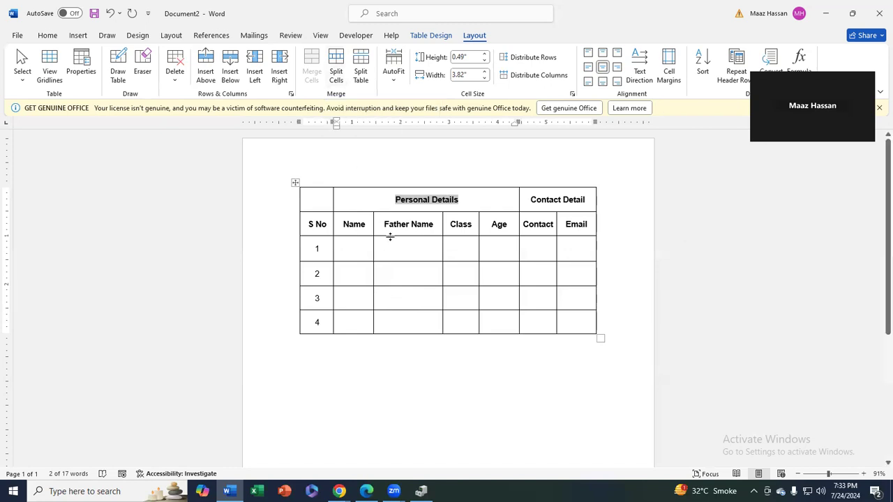
click(358, 244)
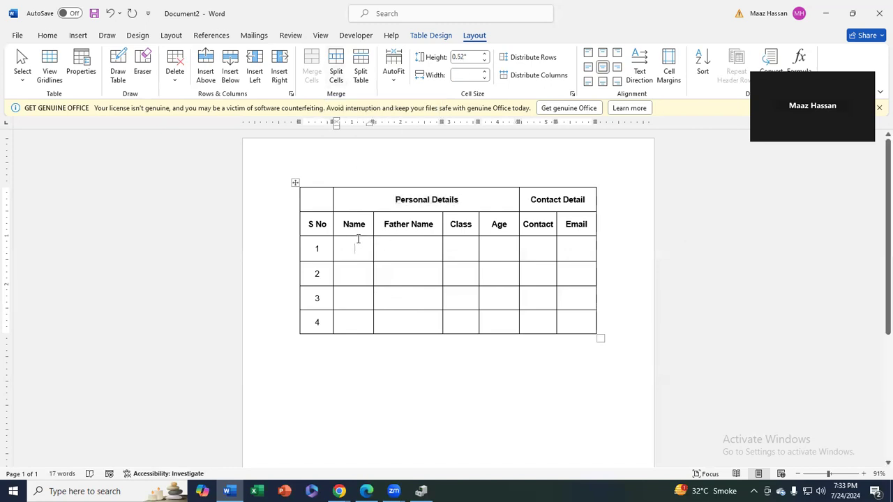
click(398, 200)
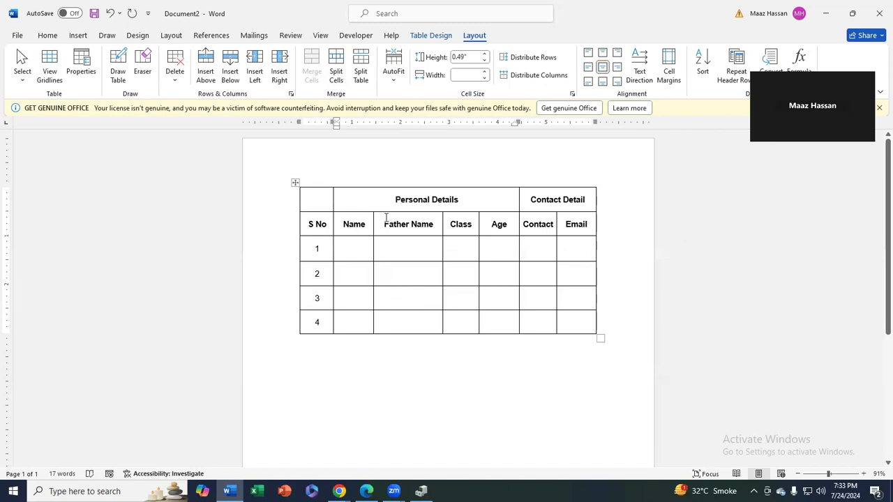
click(353, 230)
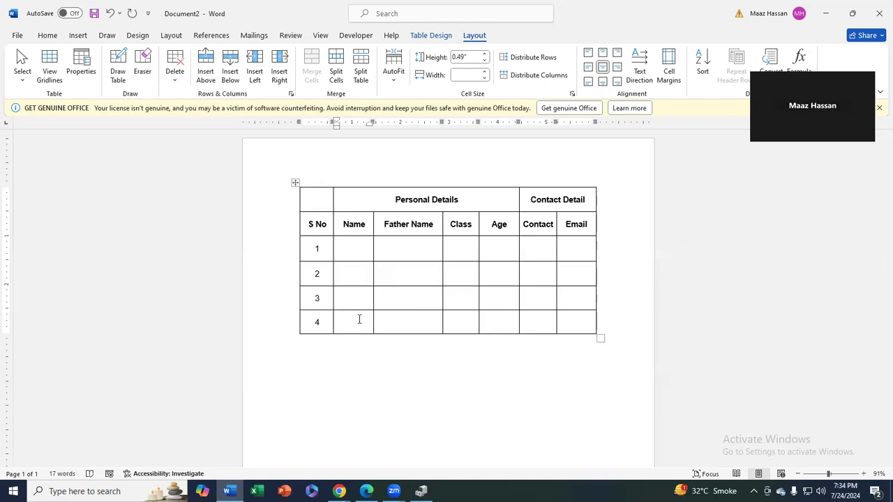
drag(370, 224, 359, 319)
key(BackSpace)
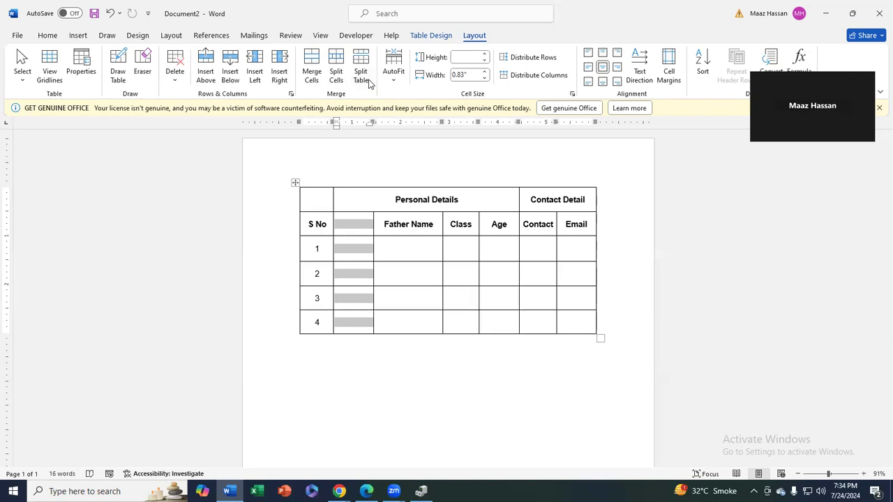
Split the emptied Name column into 2 columns and widen the table's columns
click(335, 66)
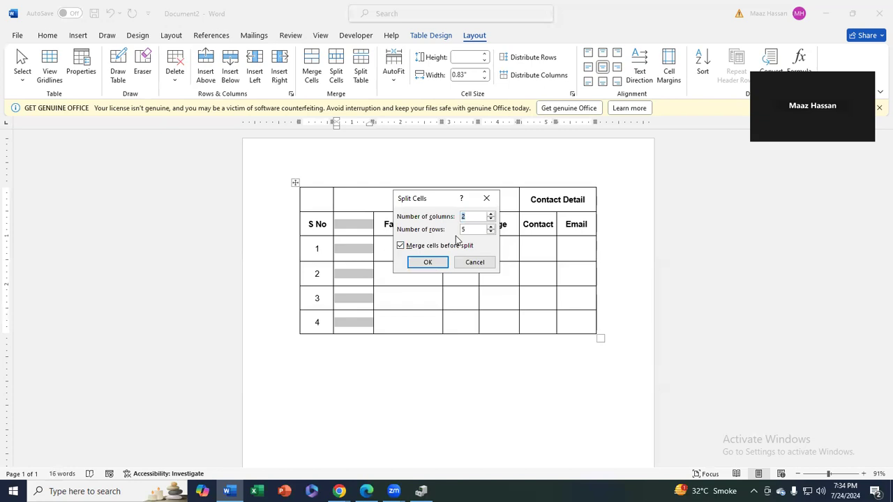
click(431, 262)
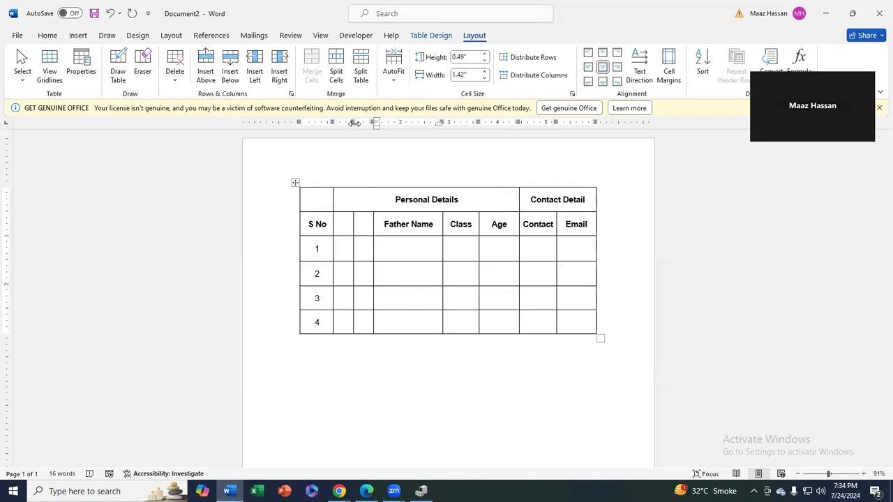
drag(353, 122, 410, 122)
click(338, 224)
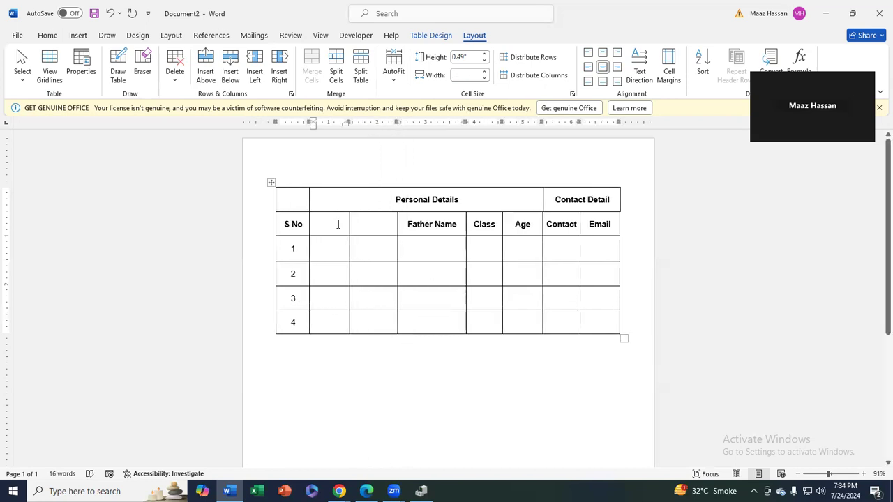
Head the two new columns 'First Name' and 'Last Name'
text(First Name)
key(Tab)
text(Last Name)
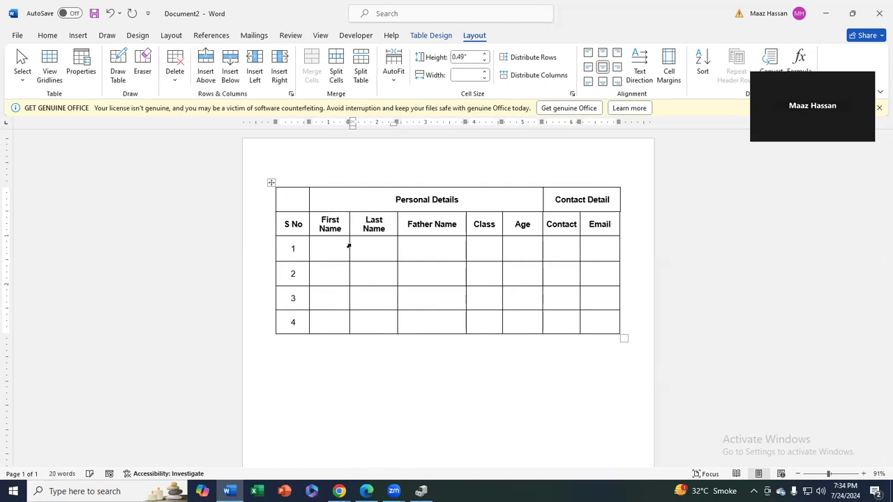
click(418, 363)
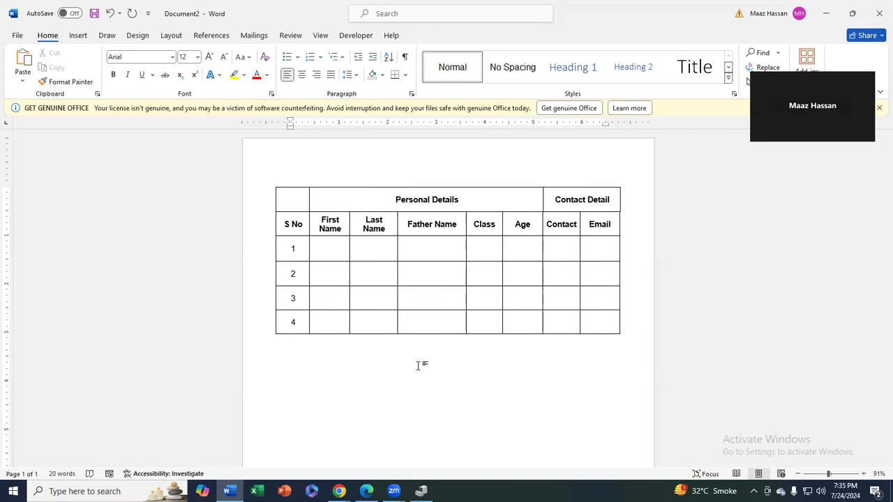
Apply AutoFit Window to the whole table, making it narrower with tighter Class and Age columns
mouse_move(303, 197)
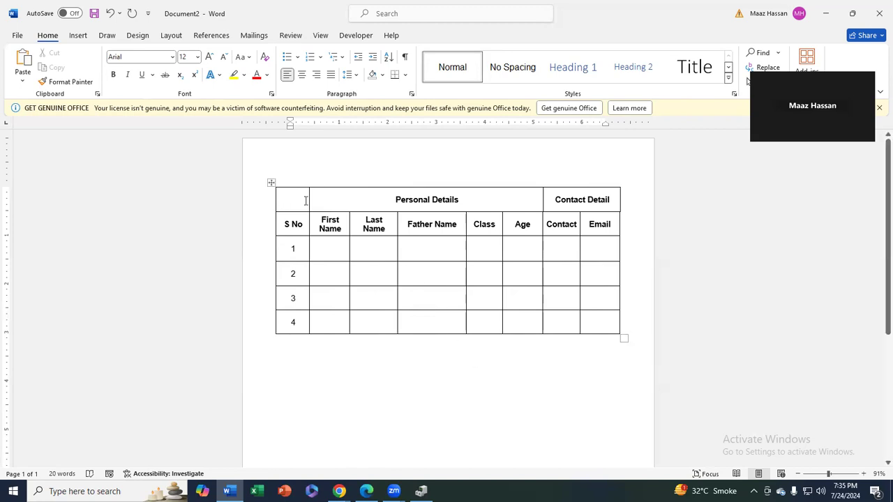
click(272, 182)
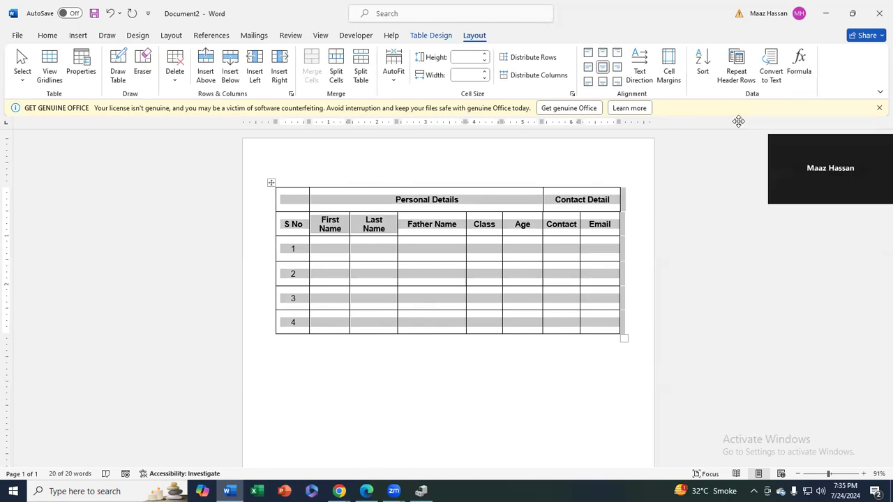
click(395, 78)
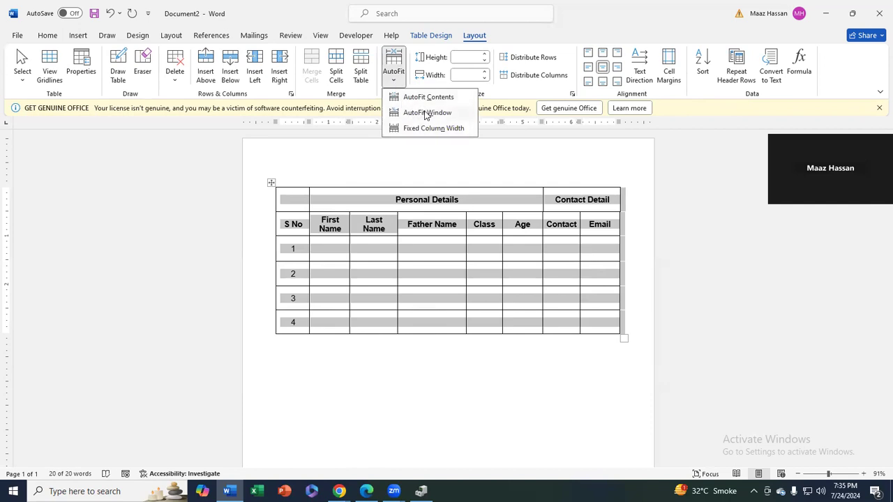
click(428, 106)
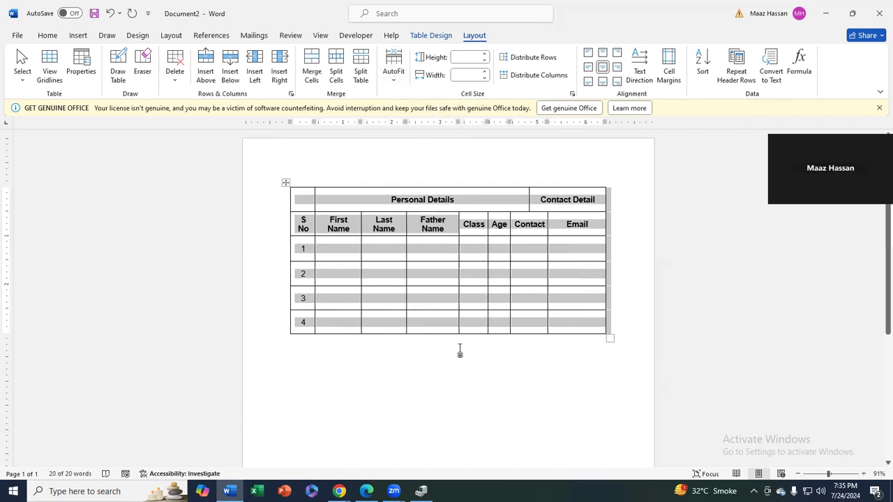
click(481, 279)
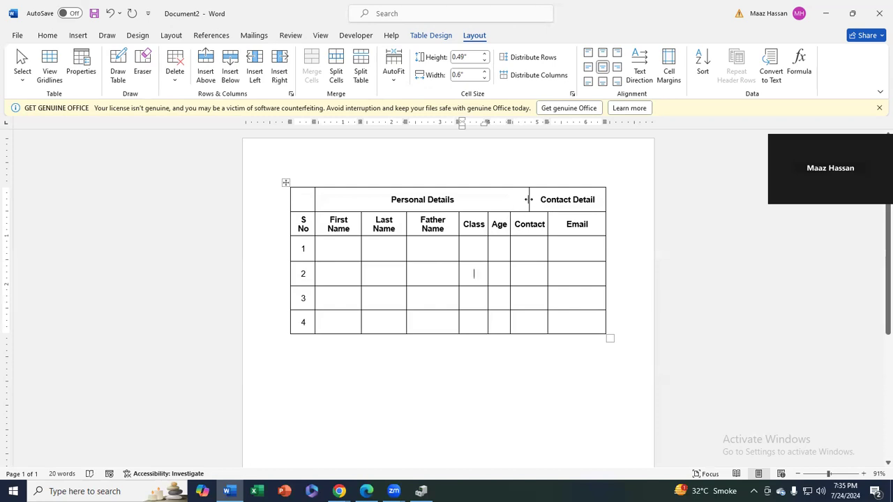
Drag the header column borders to even out the Class, Contact and Email widths, undoing one bad resize
drag(527, 199, 489, 221)
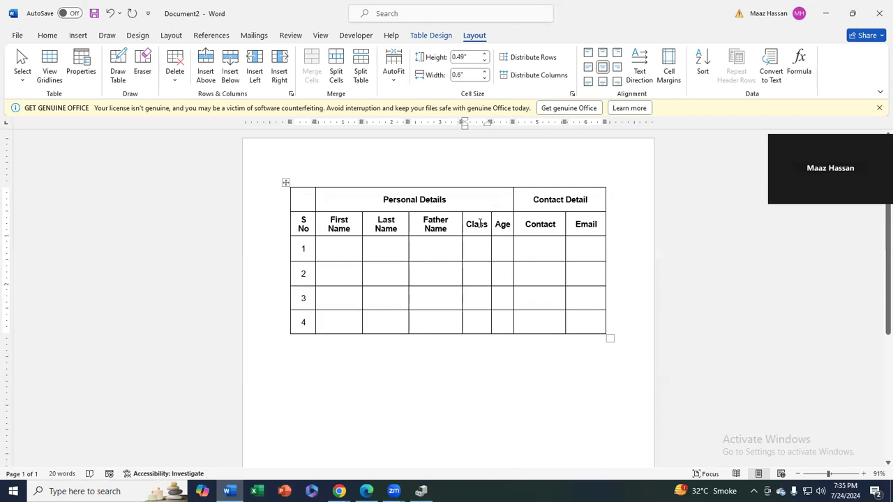
drag(478, 223, 461, 224)
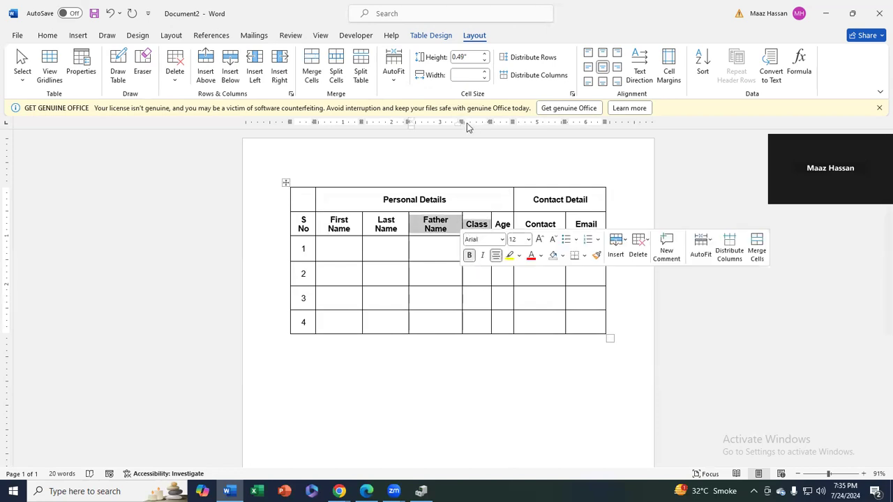
mouse_move(461, 219)
mouse_down()
mouse_move(450, 216)
mouse_move(459, 213)
mouse_up()
mouse_move(459, 122)
mouse_down()
mouse_move(403, 122)
mouse_move(431, 129)
mouse_up()
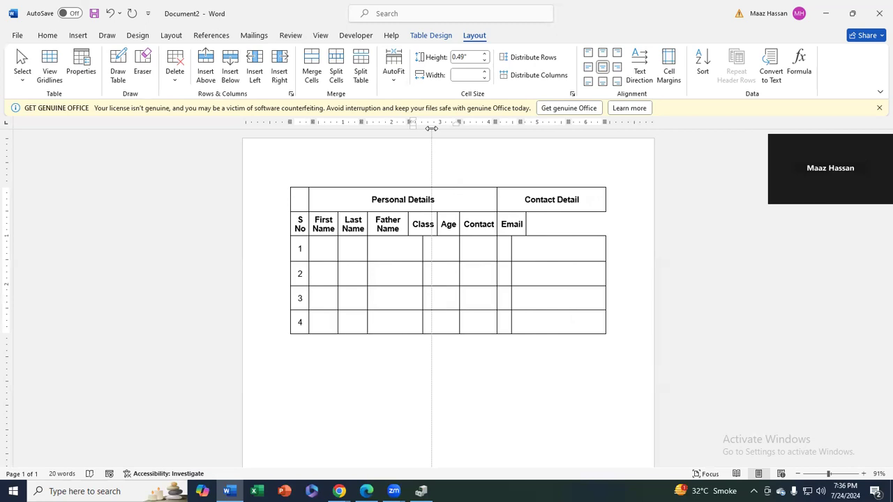
drag(431, 128, 432, 133)
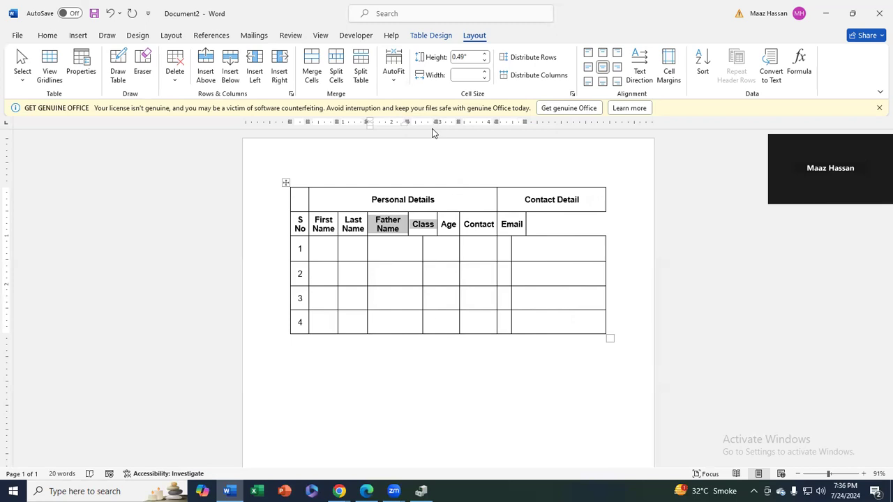
key(ctrl+z)
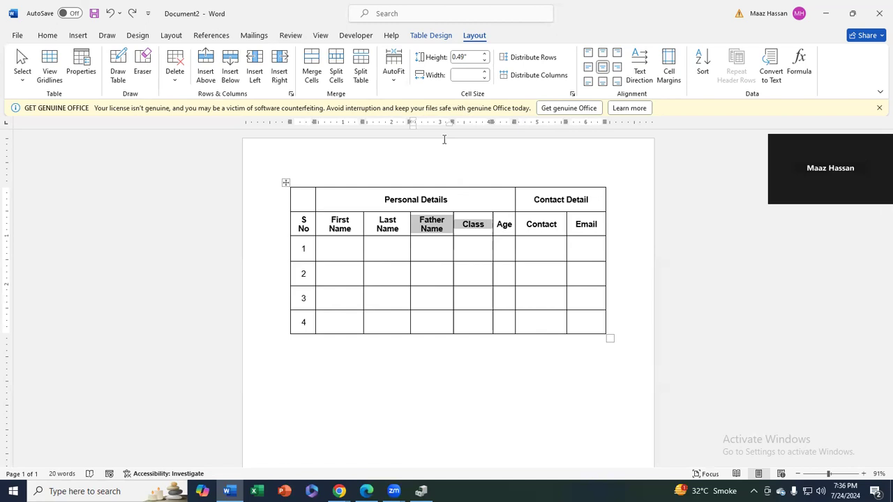
click(576, 370)
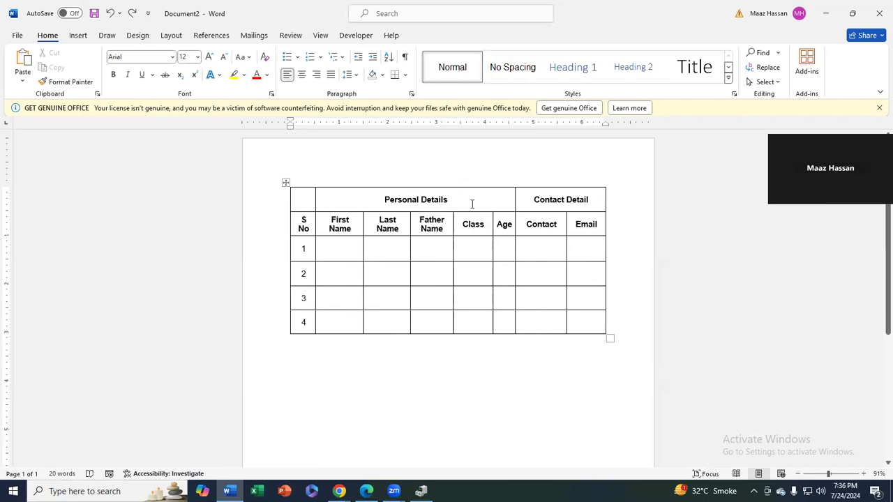
Merge the empty top-left header cell with the S No cell below it
click(532, 224)
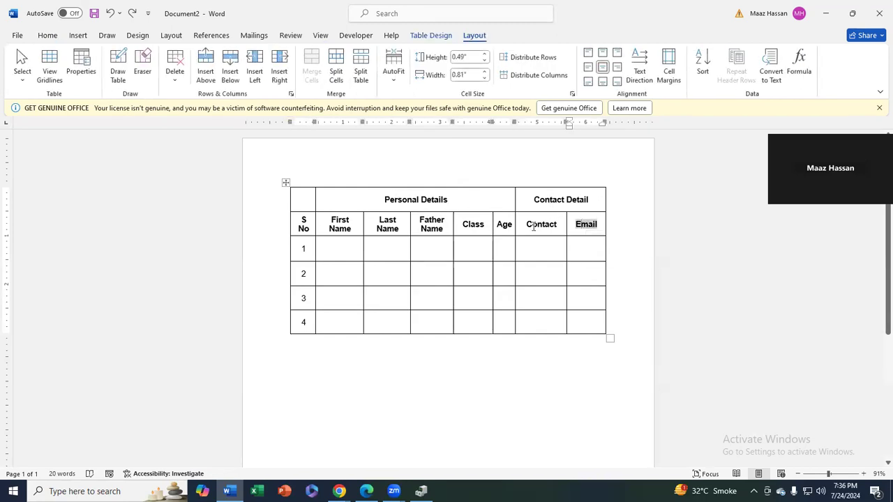
click(405, 202)
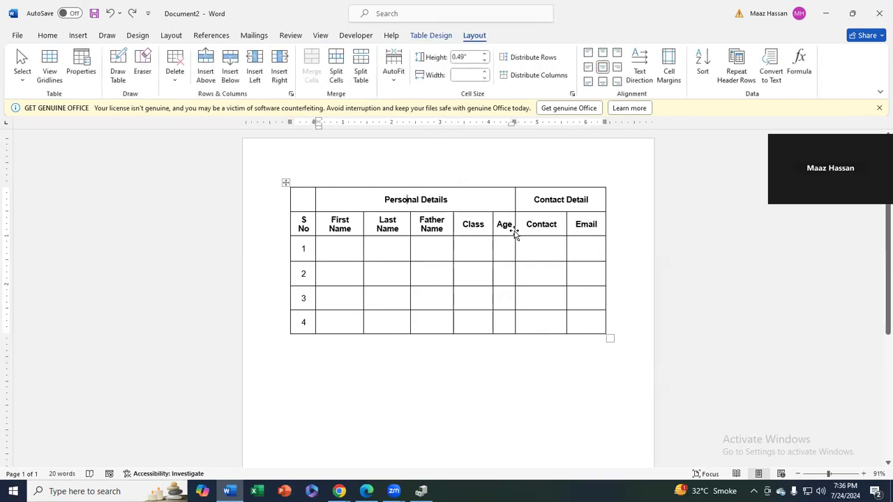
click(309, 203)
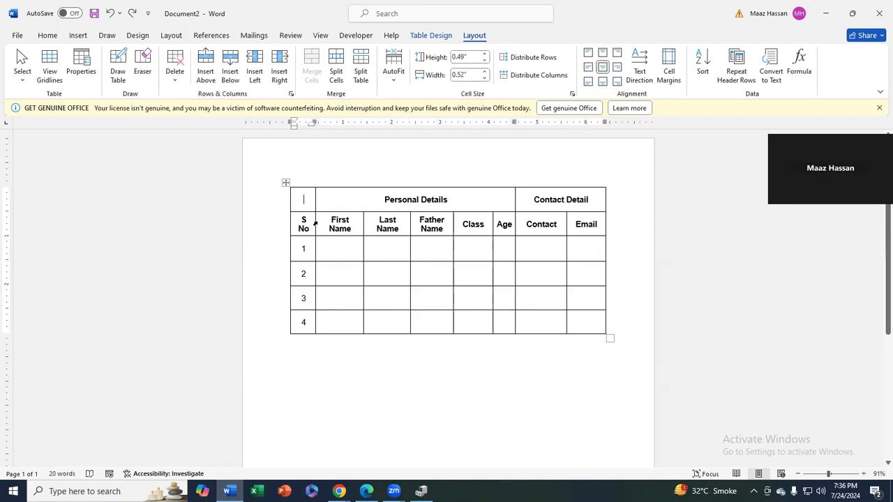
drag(311, 202, 309, 221)
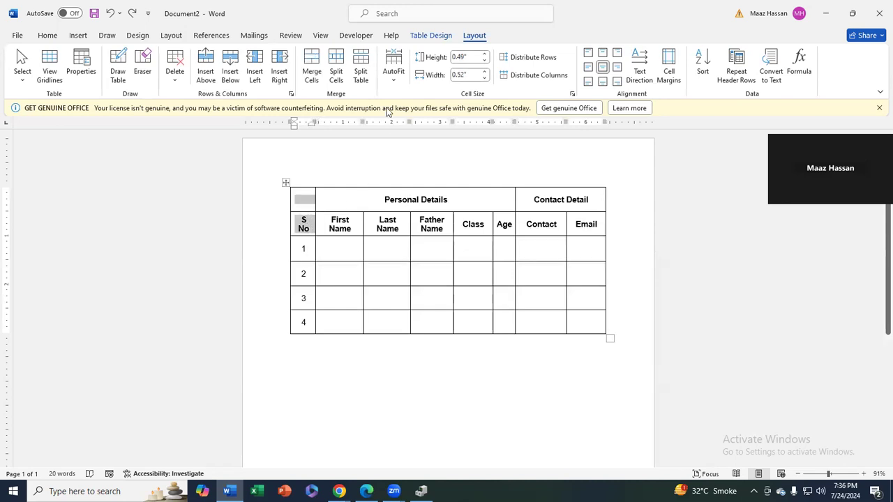
click(315, 68)
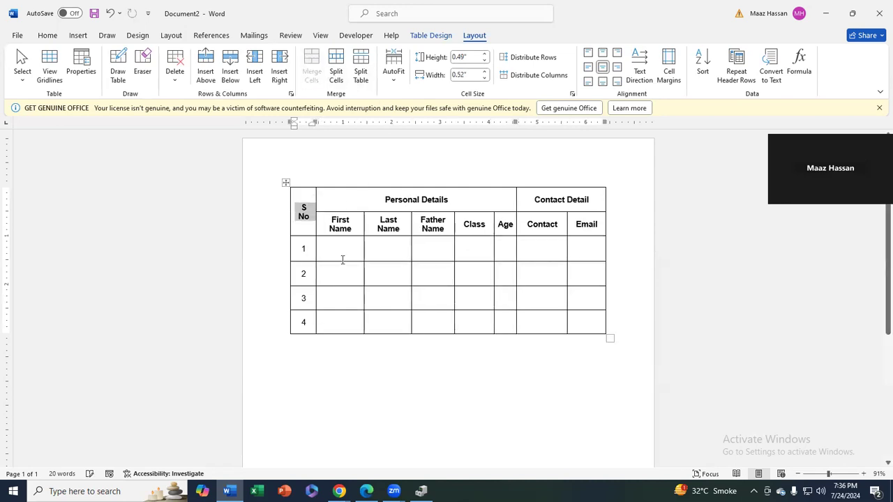
click(353, 347)
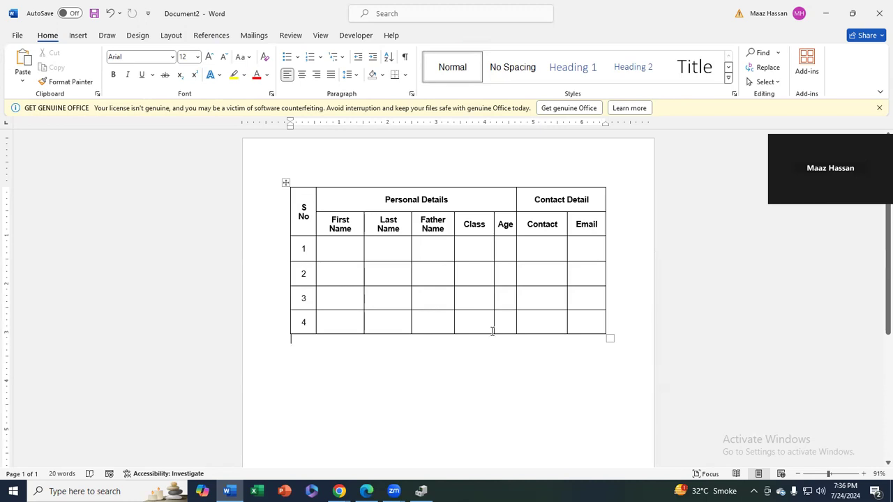
Delete data rows 2 to 4 entirely from the table
drag(582, 323, 292, 274)
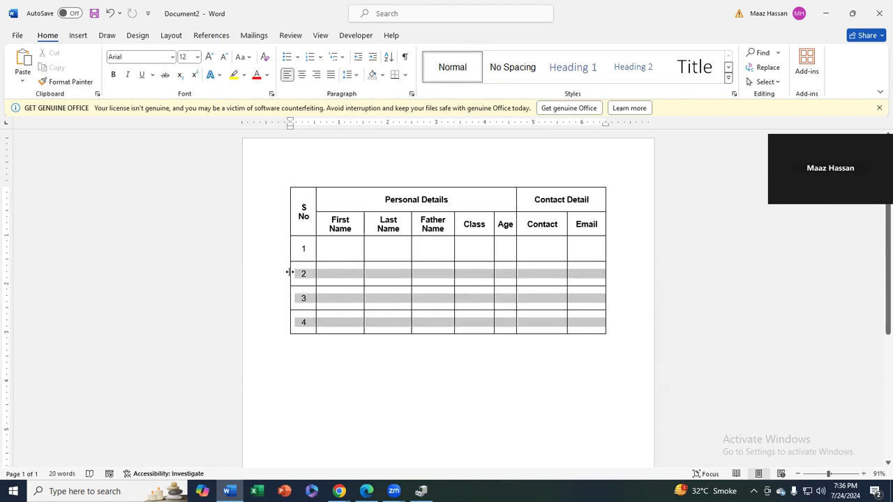
key(BackSpace)
key(alt+r)
key(Return)
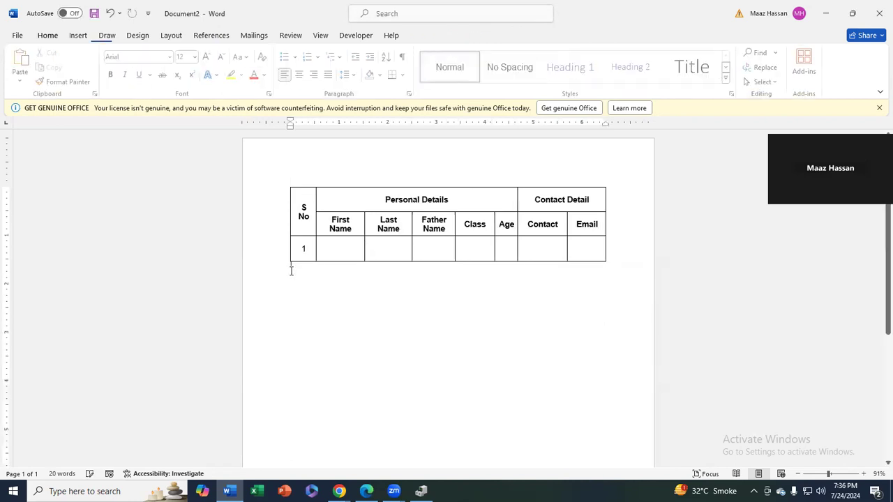
Enter the first student's first name, last name and father's name in row 1
click(342, 247)
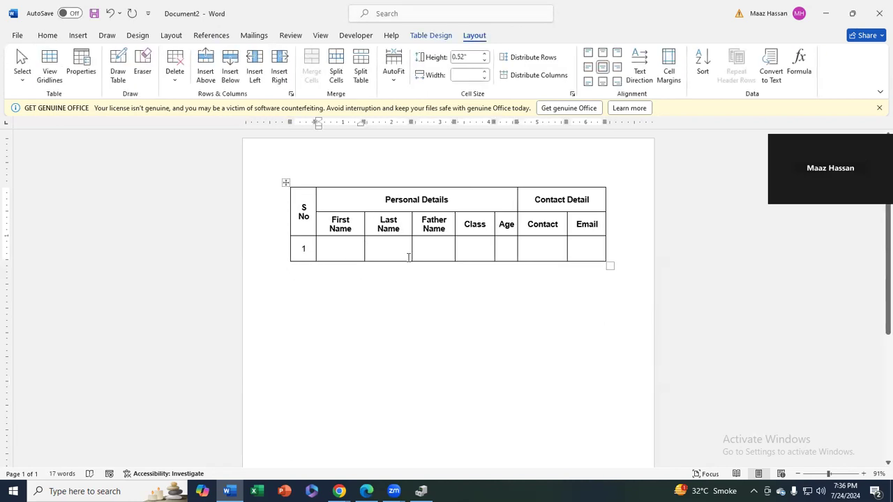
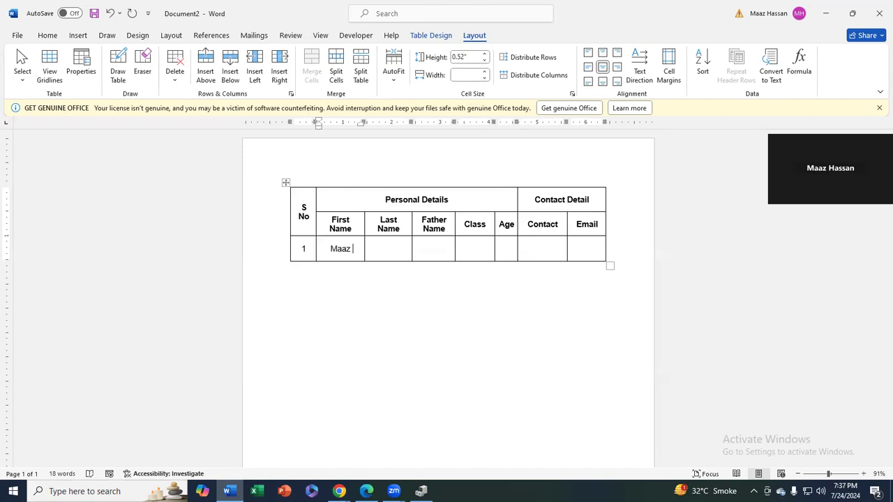
key(Tab)
key(Tab)
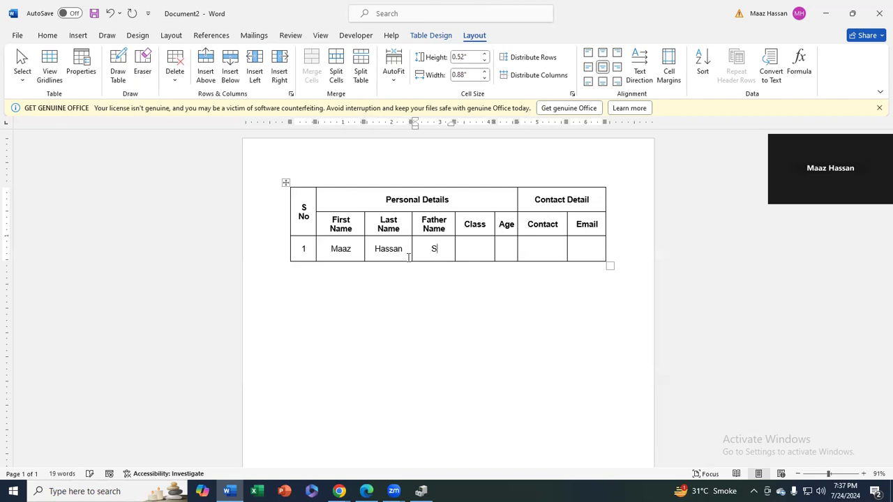
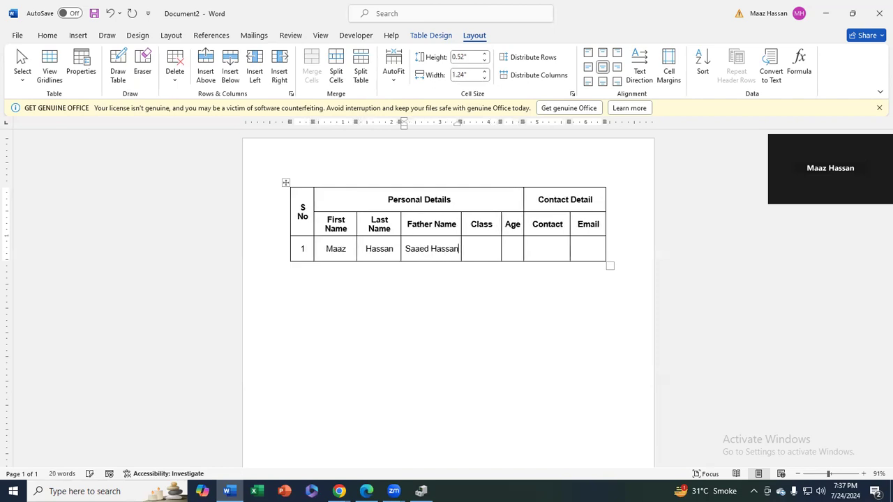
key(Tab)
Enter Class 16 and Age 25 for the first student, correcting the class from 14
text(14)
key(Tab)
text(25)
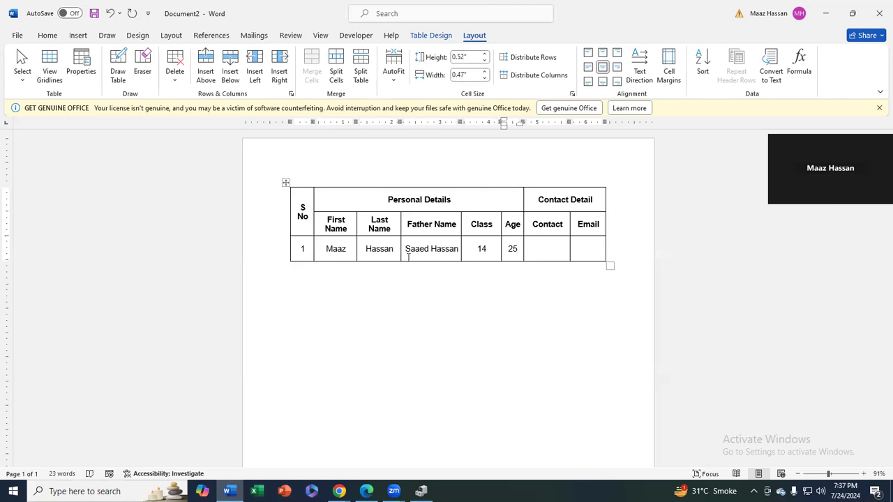
key(shift+Tab)
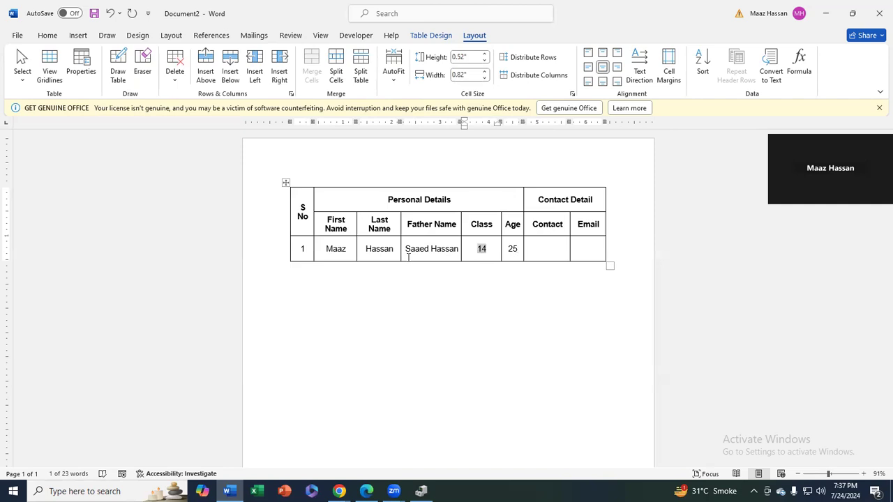
text(16)
key(Tab)
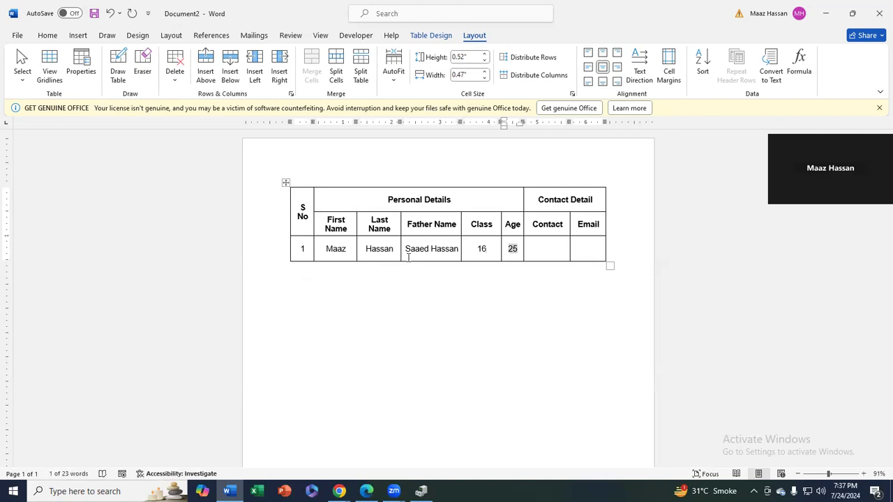
Enter the first student's contact number and e-mail address, fixing the e-mail's opening letters
key(Tab)
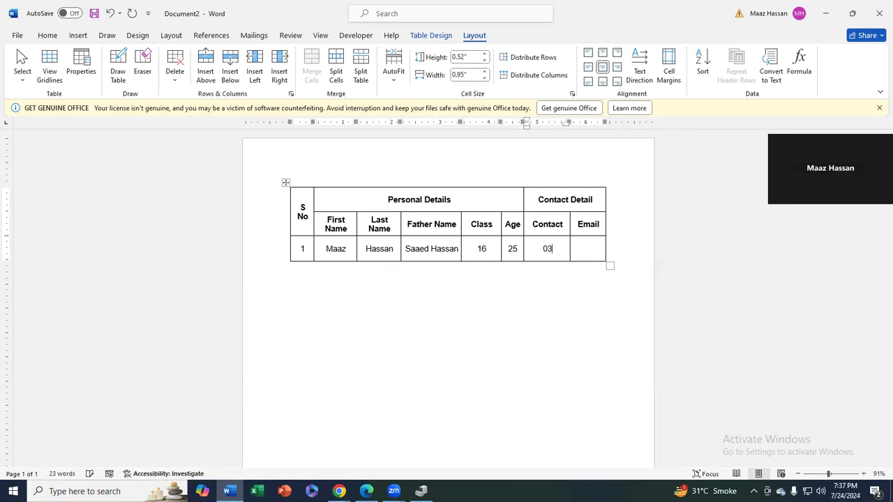
key(Tab)
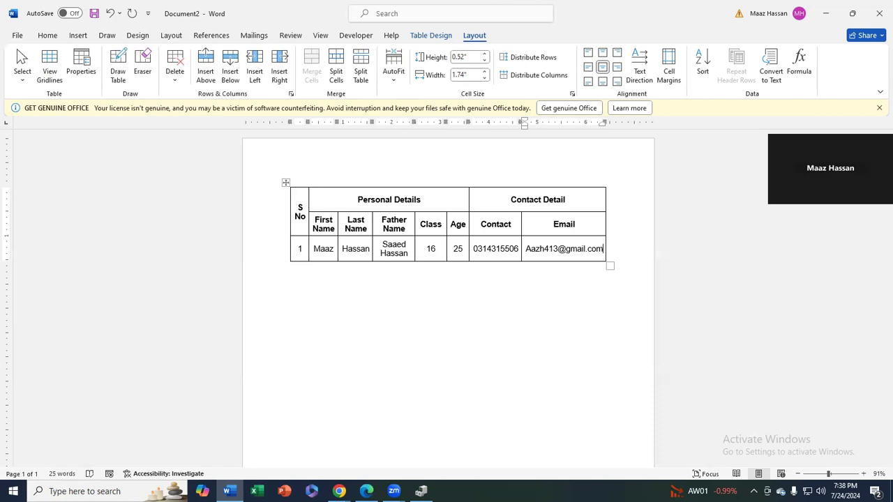
key(Left)
key(Left)
key(Left)
key(Left)
key(BackSpace)
key(BackSpace)
text(maa)
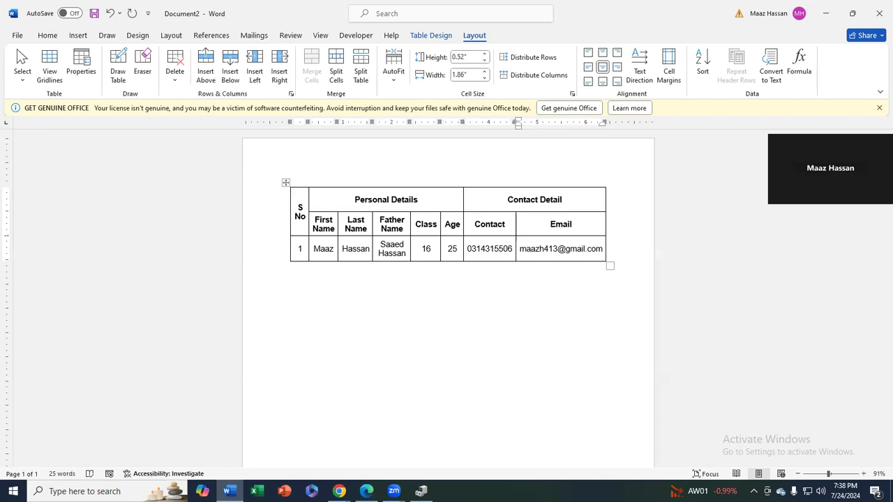
Add a new row numbered 2 and enter the second student's first, last and father's names
key(Tab)
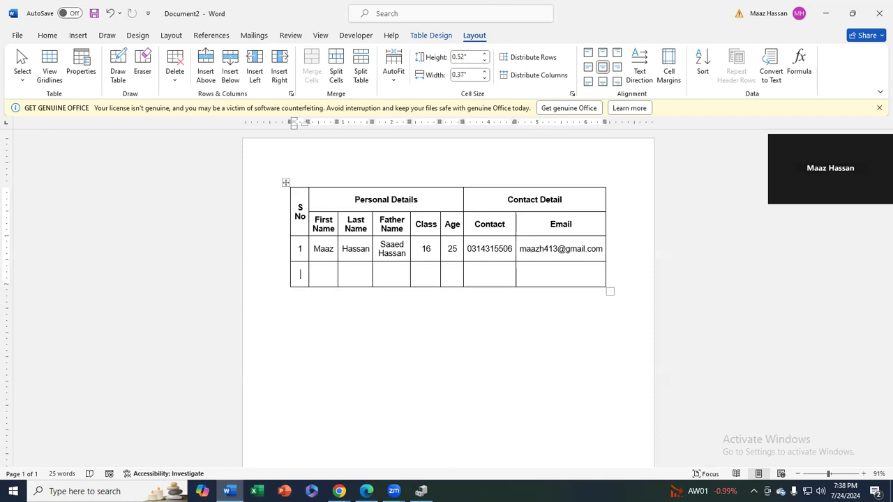
text(2)
key(Tab)
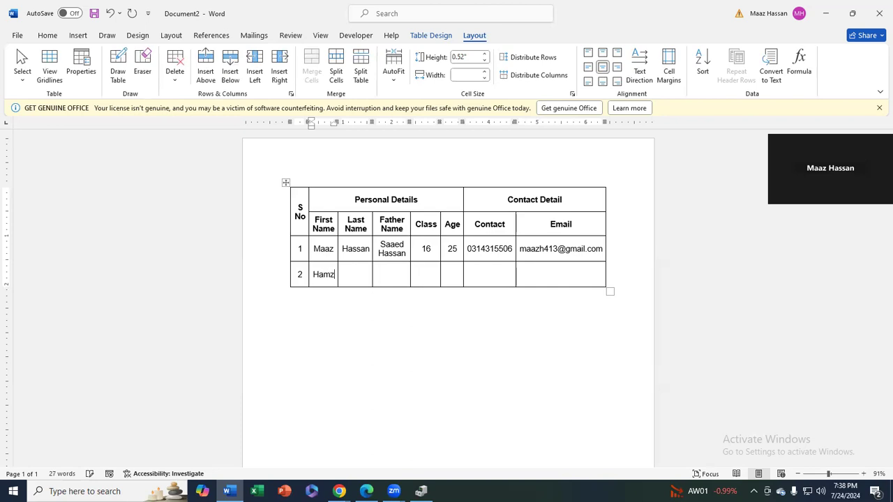
key(Tab)
key(Tab)
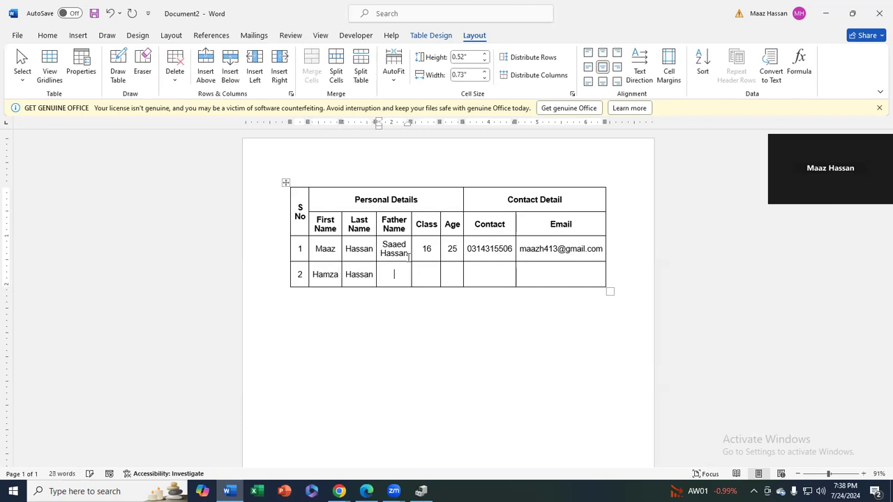
Fill in Class 14, Age 27, contact number and e-mail, then add an empty row below
key(Tab)
text(14)
key(Tab)
text(27)
key(Tab)
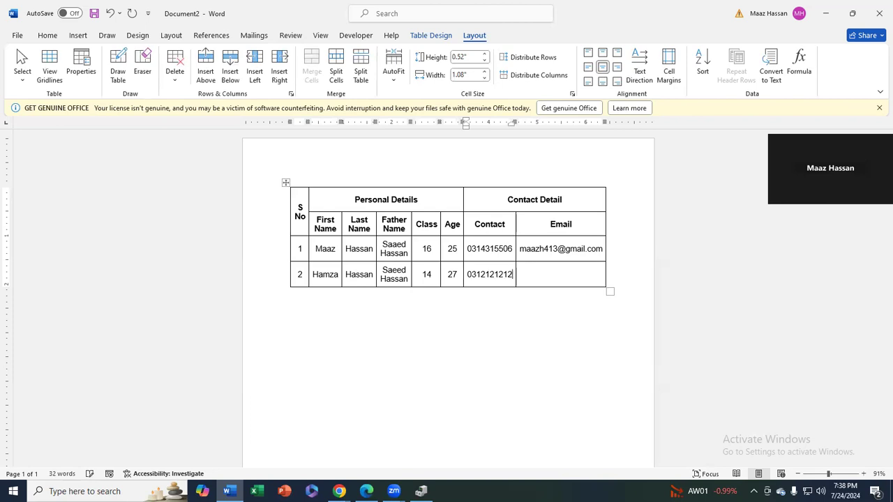
key(Tab)
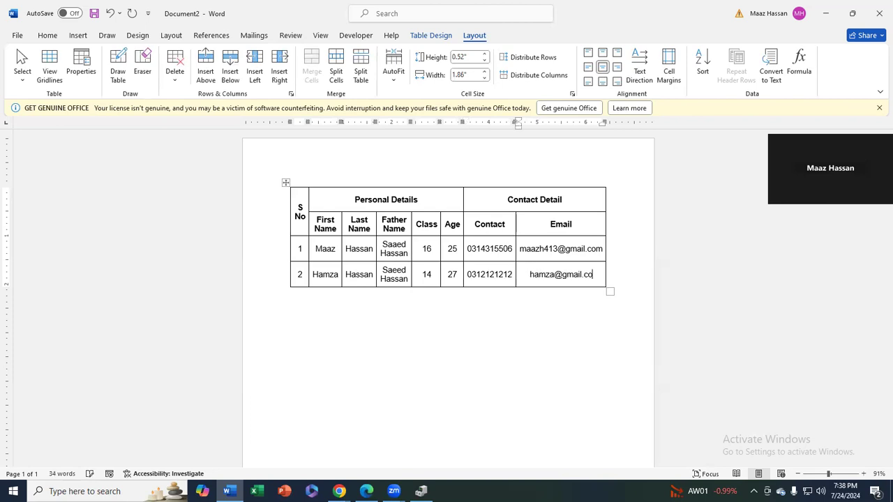
key(Tab)
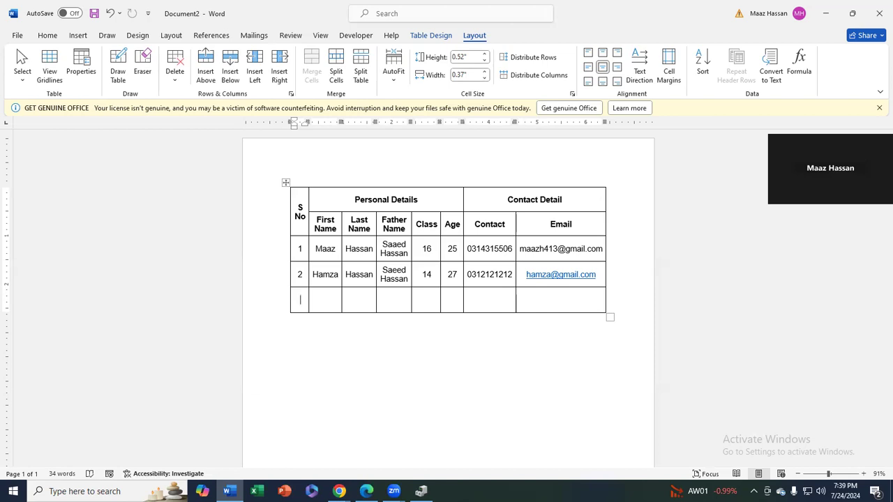
Add more rows and number the S No column from 3 to 10
key(F4)
key(F4)
key(F4)
key(F4)
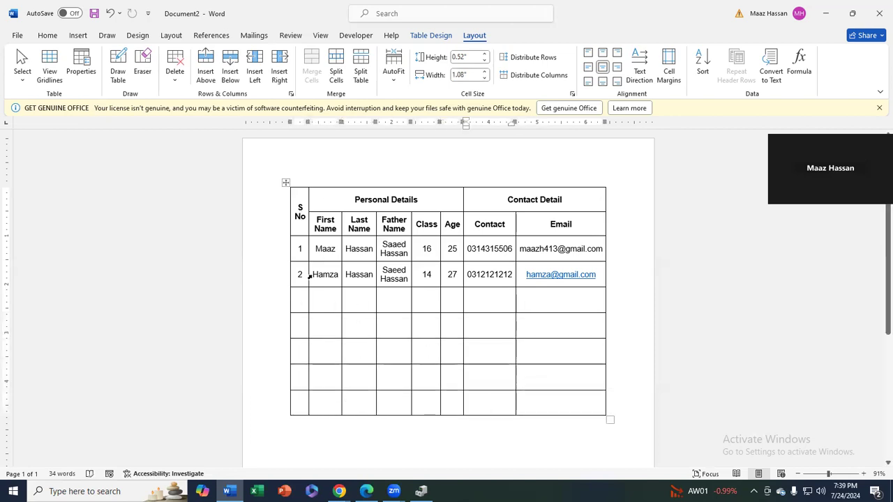
click(307, 299)
text(3)
key(Down)
text(4)
key(Down)
text(5)
key(Down)
text(6)
key(Down)
text(7)
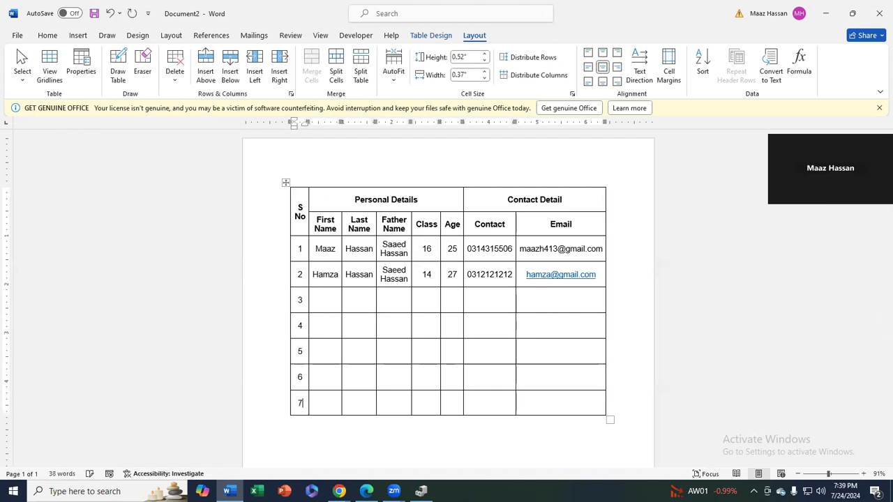
key(Tab)
key(Tab)
key(Tab)
key(Tab)
key(Tab)
key(Tab)
key(Tab)
key(Tab)
key(Tab)
key(Tab)
key(Tab)
key(Tab)
key(Tab)
key(Tab)
key(Tab)
key(Tab)
key(Tab)
key(Tab)
key(Tab)
key(Tab)
key(Tab)
key(Tab)
key(Tab)
key(Tab)
key(Tab)
key(Tab)
key(Tab)
key(Tab)
key(Tab)
key(Tab)
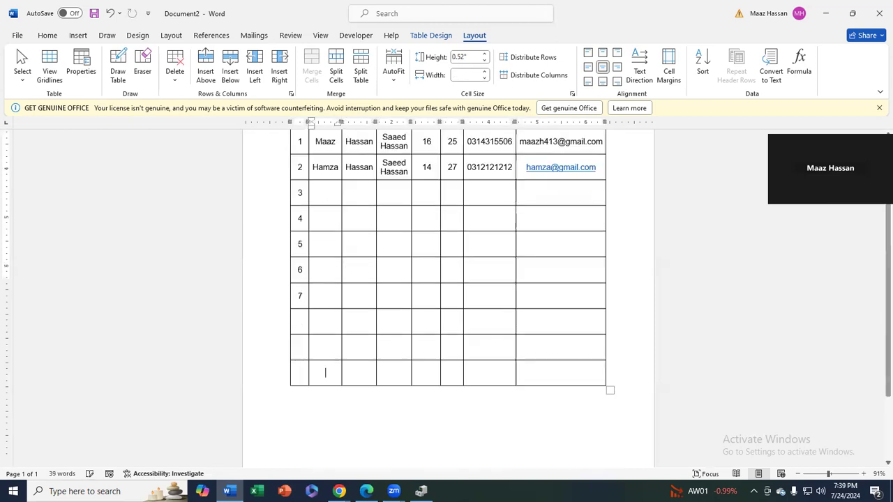
scroll(334, 289, down, 3)
click(299, 222)
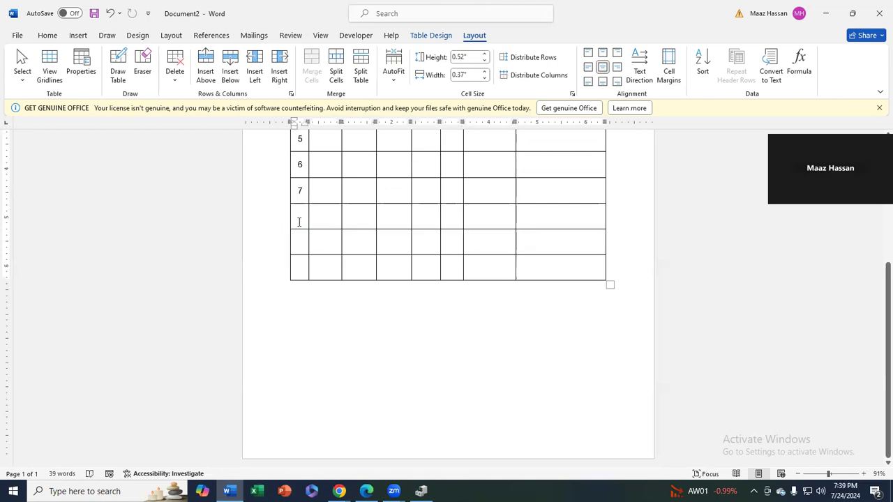
text(8)
key(Down)
text(9)
key(Down)
text(10)
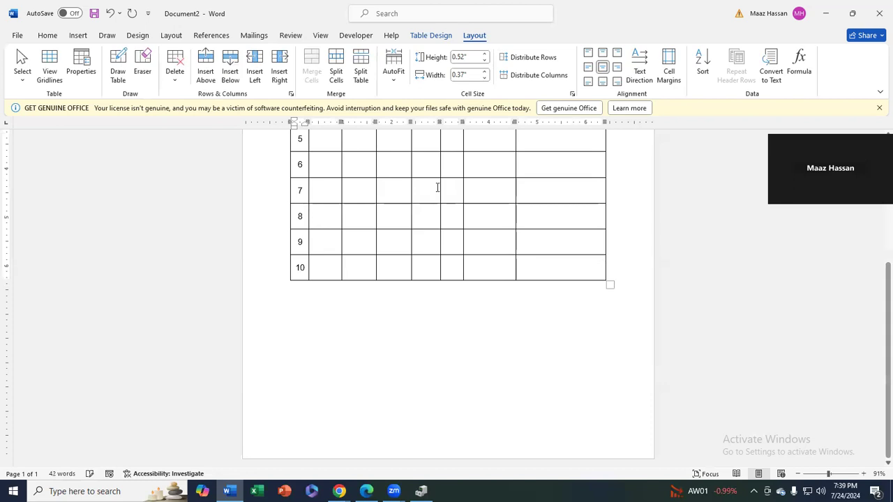
scroll(439, 209, up, 3)
scroll(440, 226, up, 1)
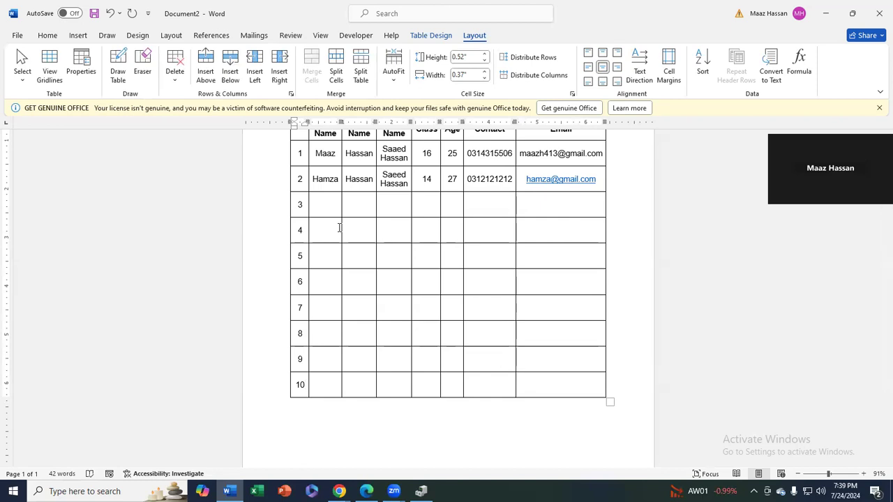
Copy the two students' data and paste it repeatedly into the rows below from row 3
drag(598, 180, 330, 154)
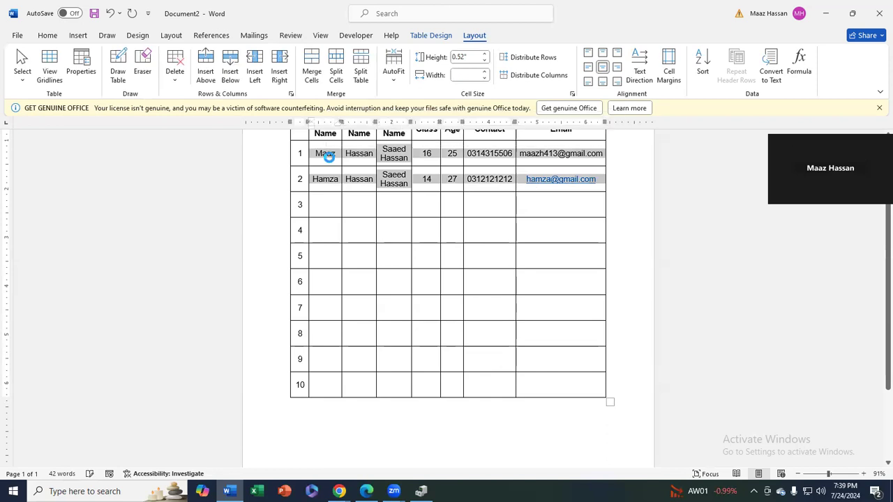
click(337, 205)
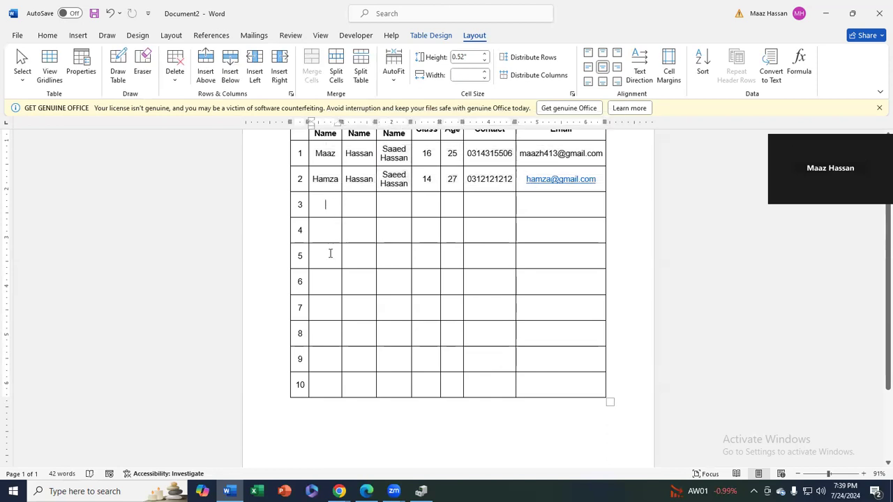
drag(320, 154, 576, 179)
key(ctrl+c)
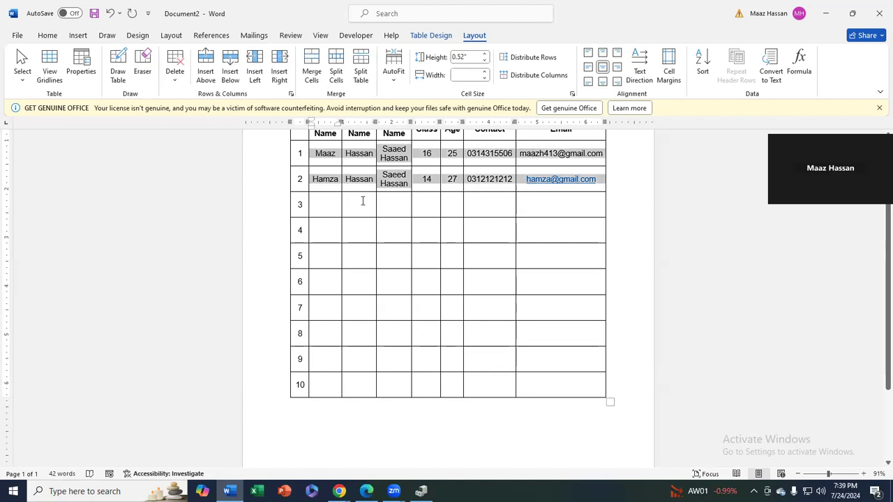
click(330, 207)
key(ctrl+v)
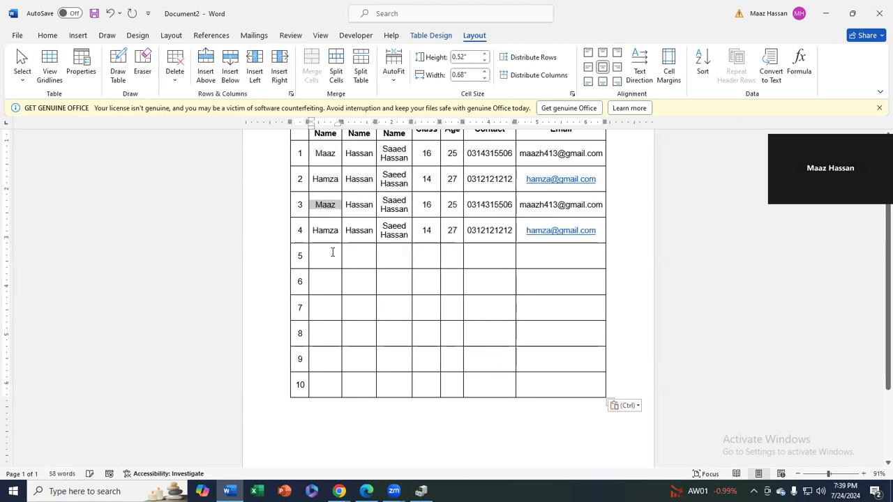
key(ctrl+v)
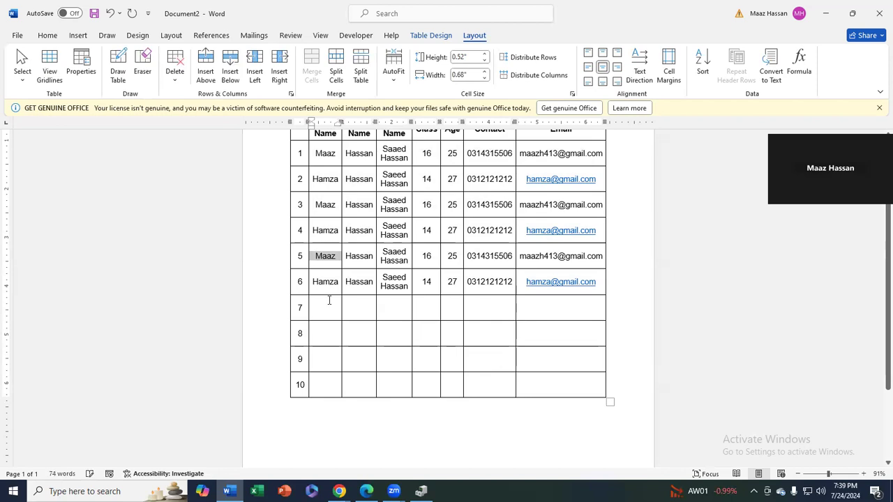
key(ctrl+v)
key(ctrl+v)
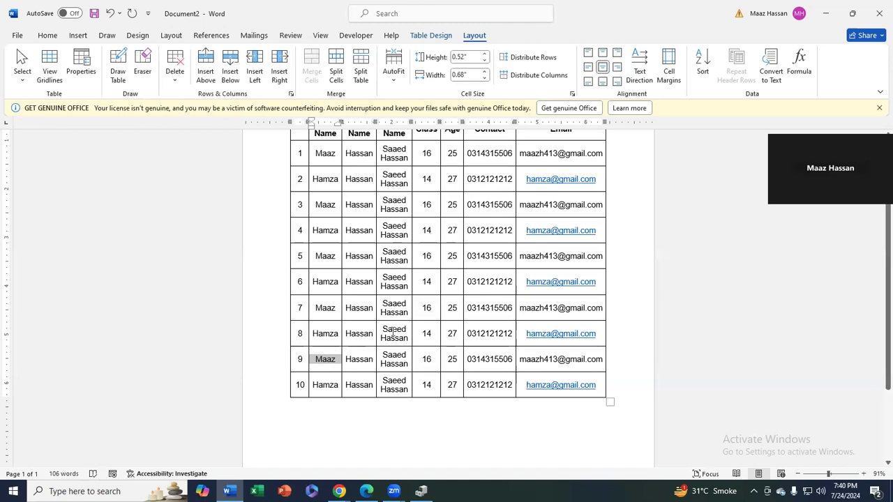
click(328, 183)
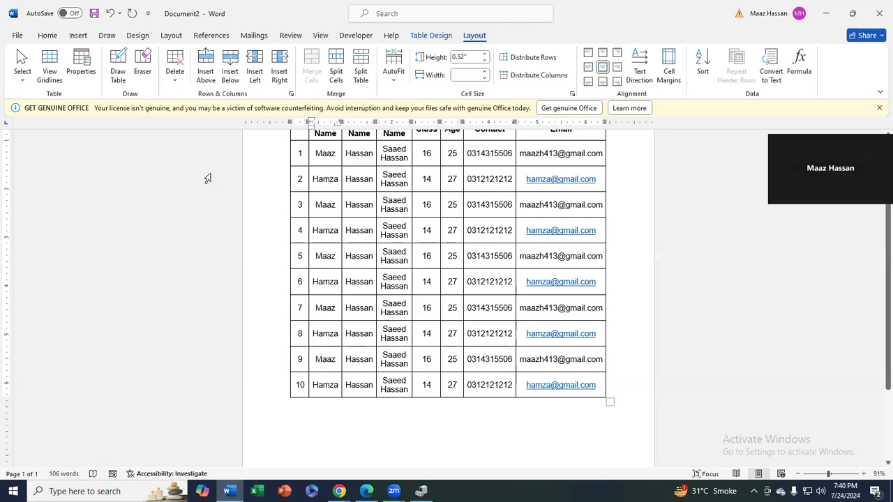
Insert an empty row above the second student and clear all serial numbers in S No
click(206, 64)
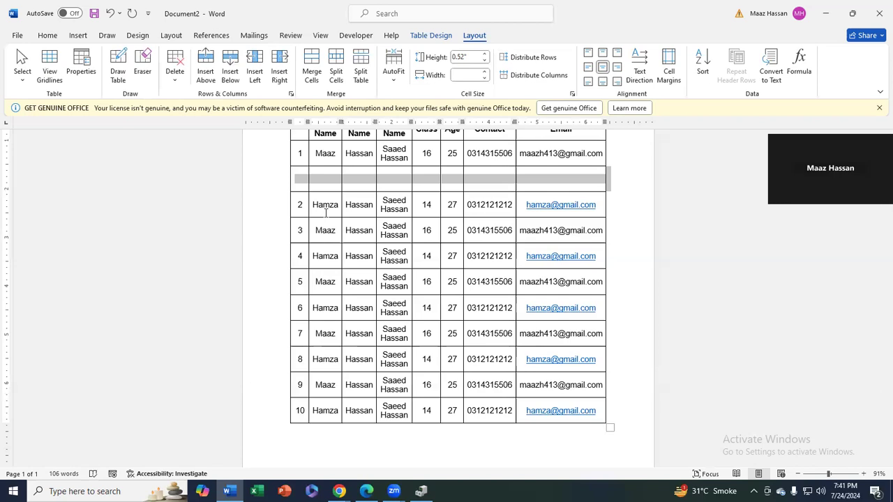
drag(300, 154, 299, 411)
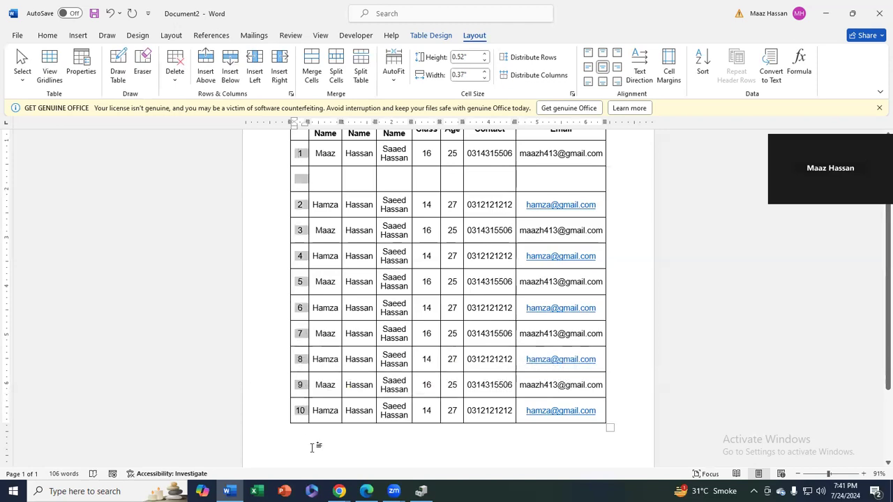
key(BackSpace)
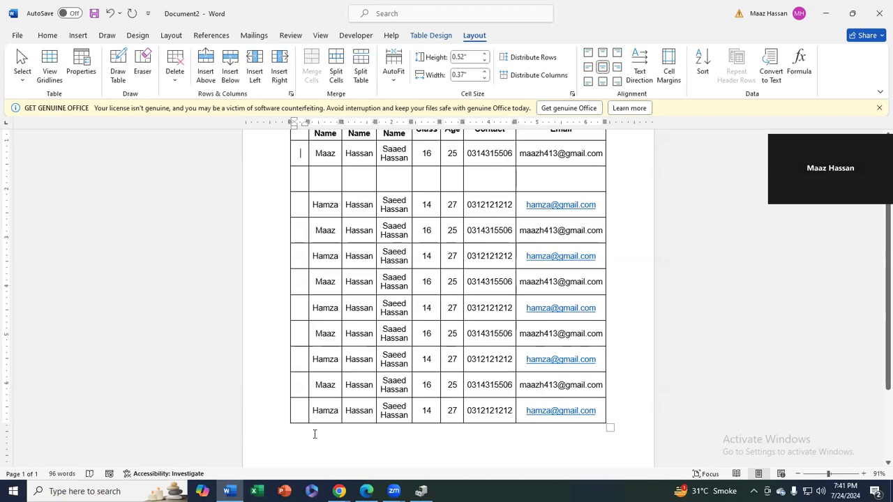
drag(297, 150, 299, 411)
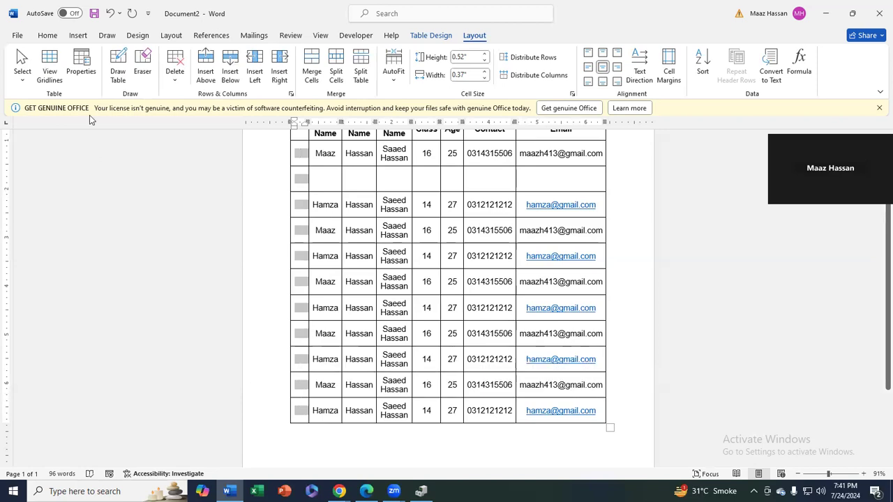
click(48, 35)
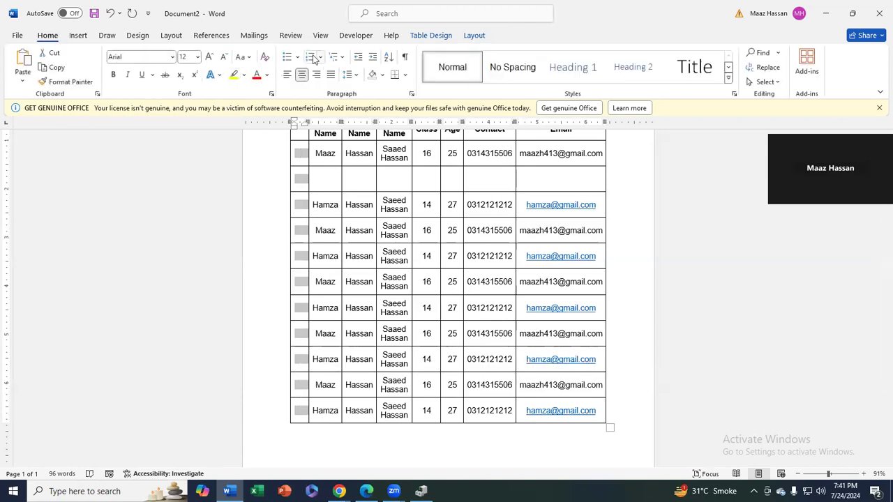
click(311, 58)
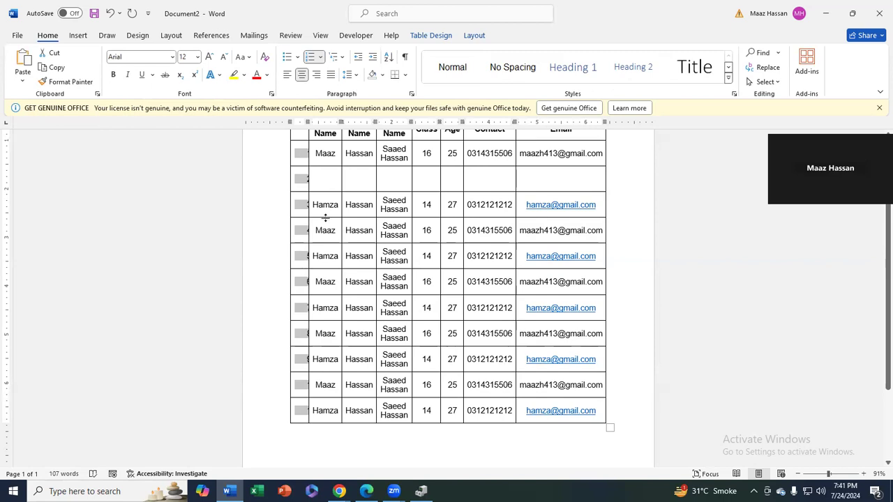
click(332, 178)
mouse_move(304, 123)
mouse_down()
mouse_move(326, 129)
mouse_move(300, 153)
mouse_up()
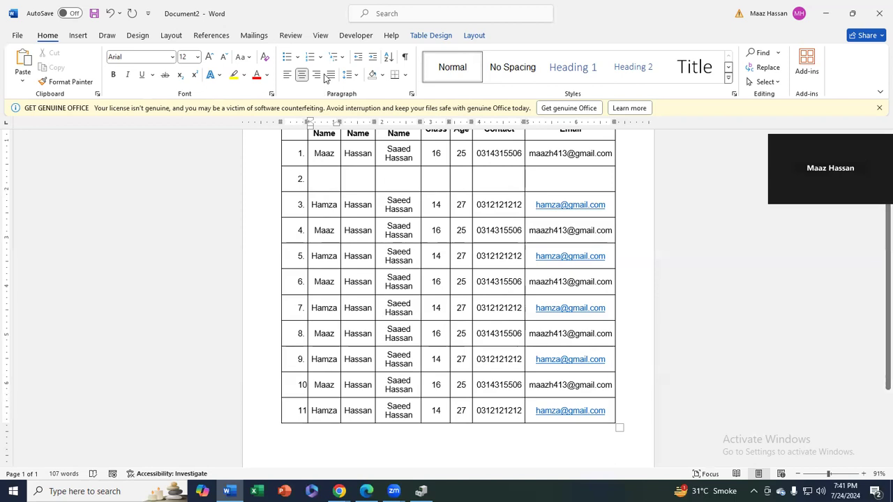
click(293, 155)
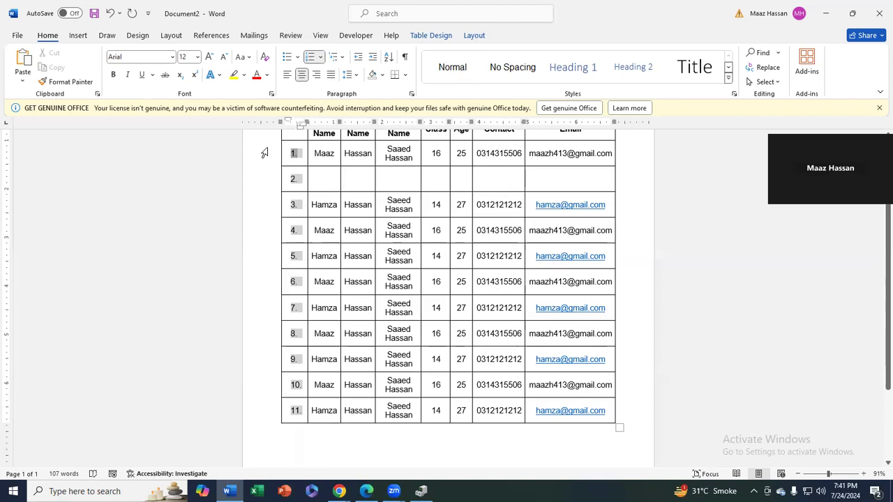
double_click(302, 122)
click(544, 87)
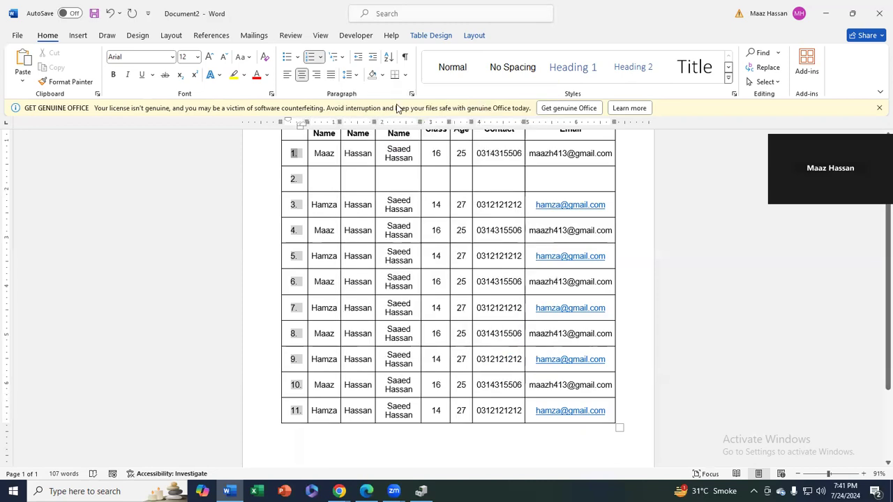
double_click(307, 121)
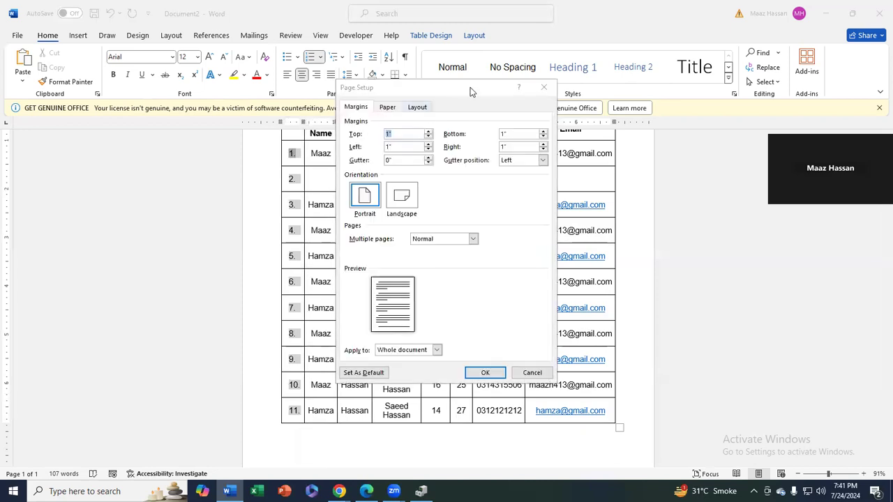
click(544, 87)
scroll(305, 371, up, 1)
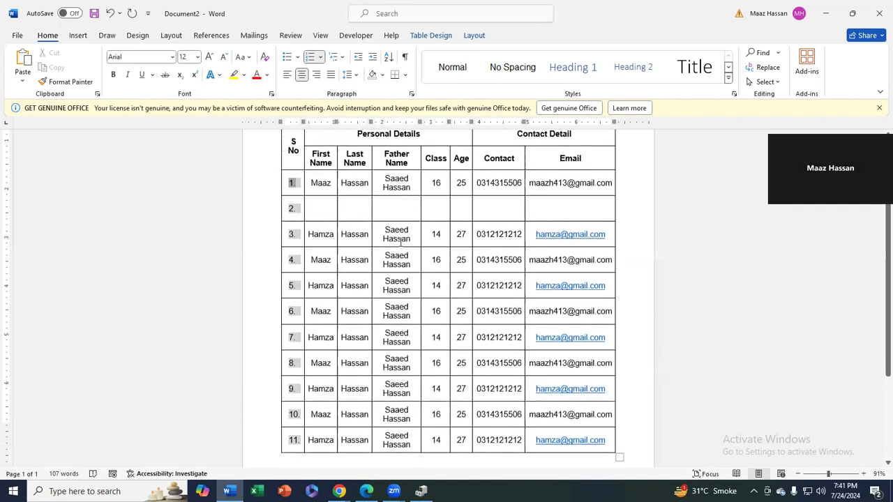
scroll(304, 371, down, 2)
mouse_move(271, 290)
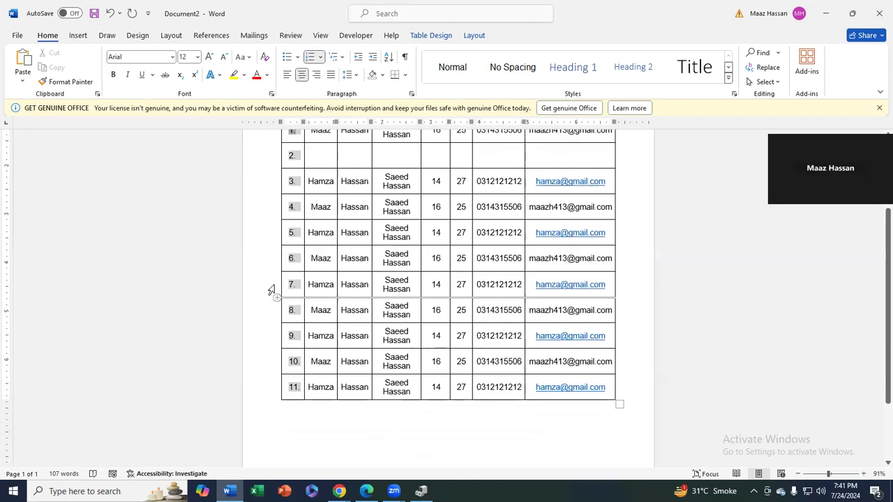
click(347, 258)
Insert an empty row above row 6 and add two empty rows at the table's end
click(473, 36)
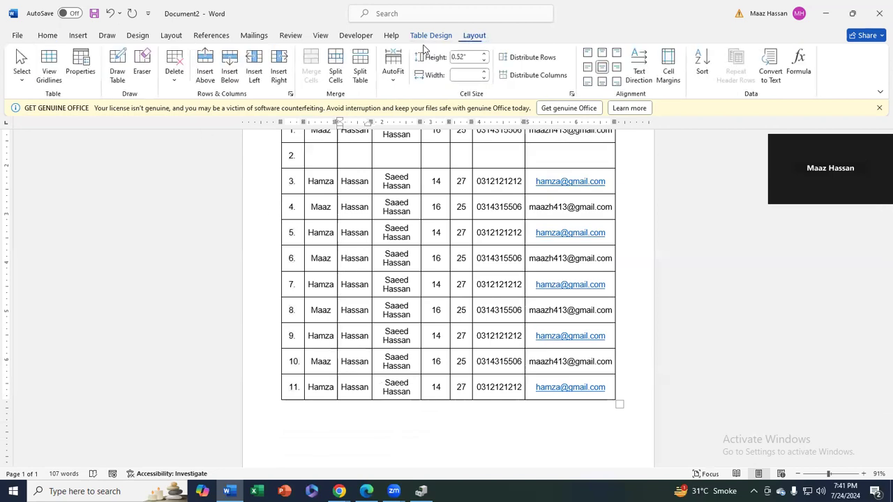
click(208, 64)
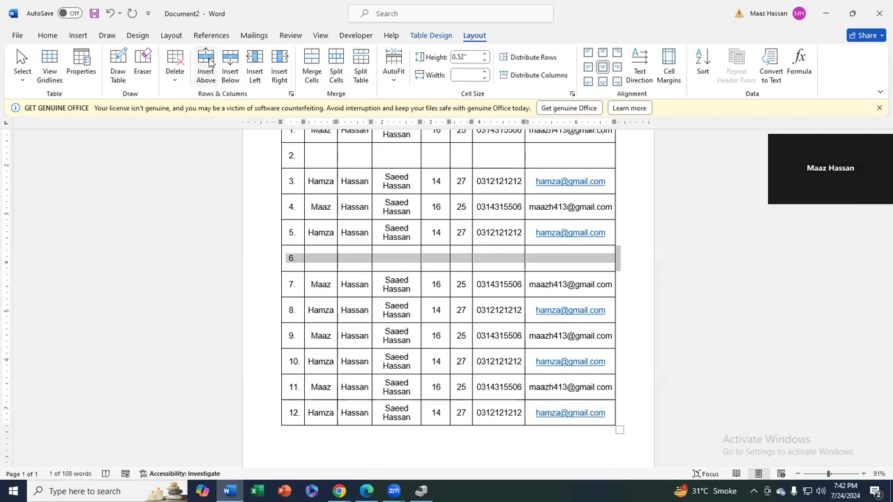
click(614, 412)
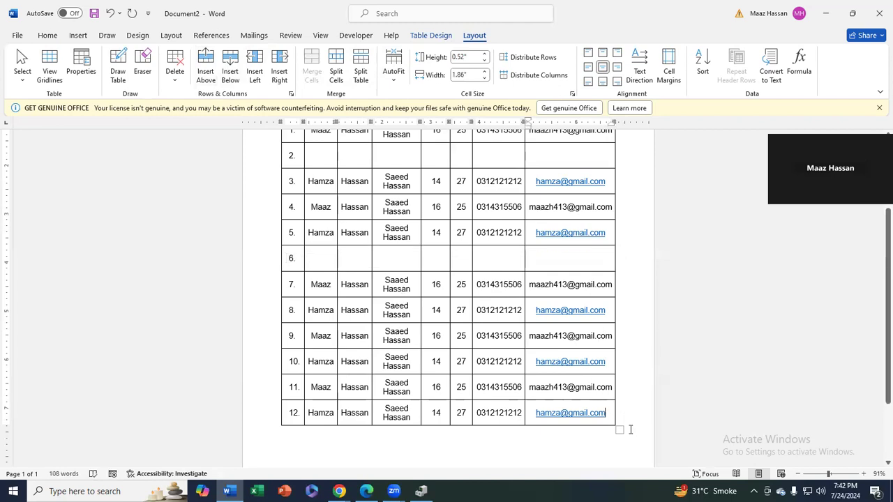
key(Tab)
key(Tab)
key(Tab)
key(Tab)
key(Tab)
key(Tab)
key(Tab)
key(Tab)
key(Tab)
key(Tab)
key(Tab)
key(Tab)
key(Tab)
key(Tab)
key(Tab)
key(Tab)
key(Tab)
key(Tab)
key(Tab)
key(Tab)
key(Tab)
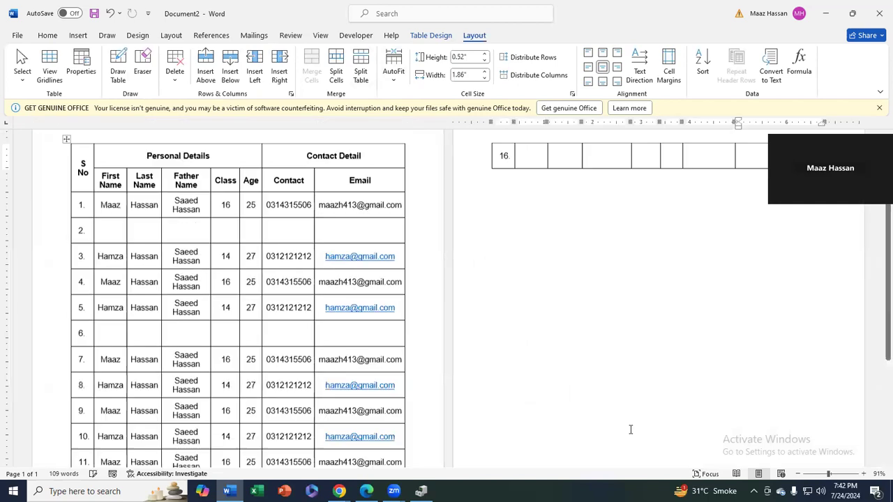
key(Tab)
key(Tab)
key(Tab)
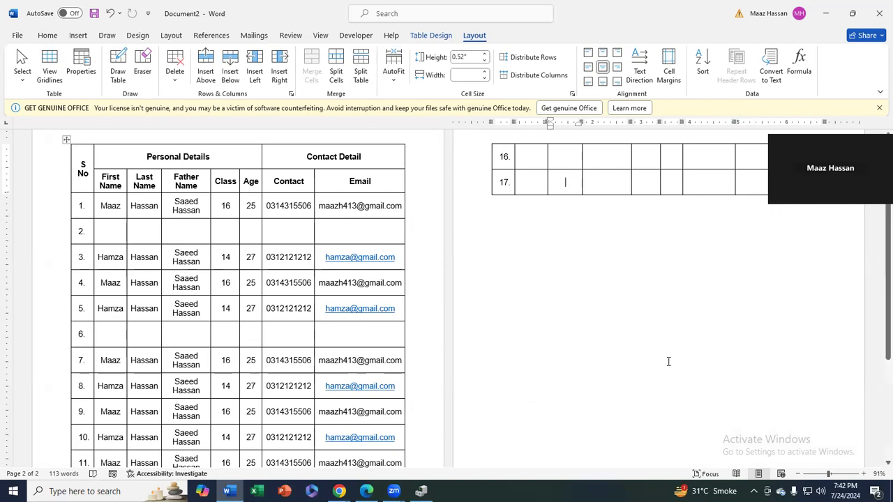
Delete the empty rows 6 and 2 entirely
click(326, 315)
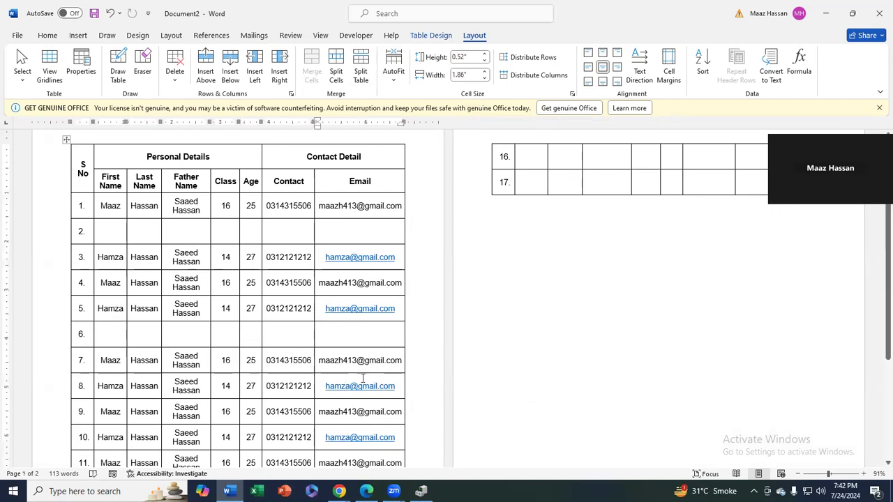
drag(355, 341, 83, 342)
key(BackSpace)
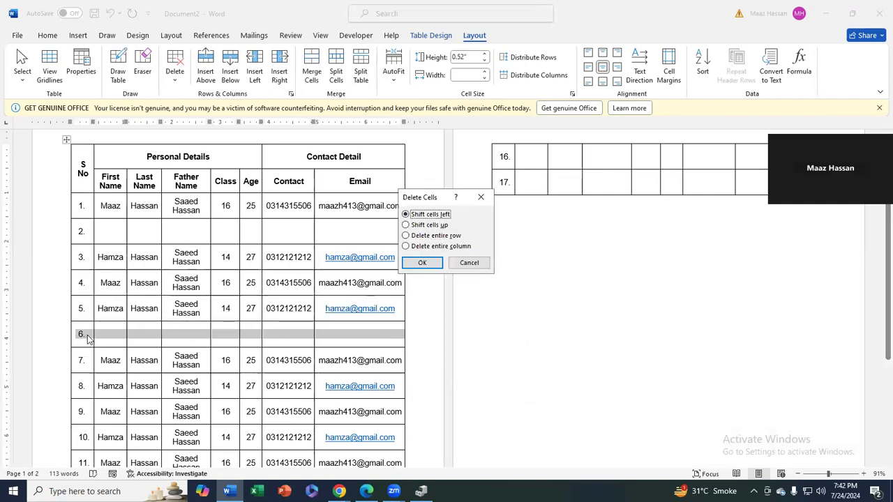
click(422, 262)
drag(363, 239, 78, 232)
key(BackSpace)
key(Return)
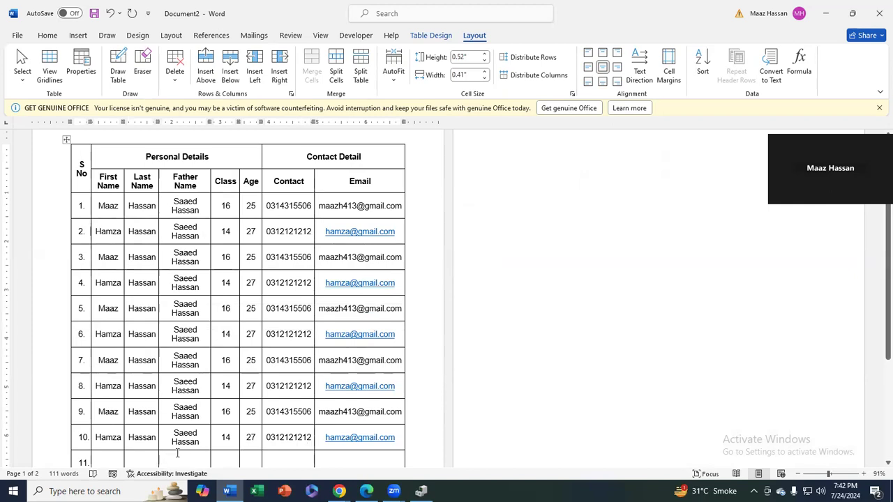
Try moving row 10's entries into a new top row by cut and paste, then undo it
drag(97, 436, 343, 436)
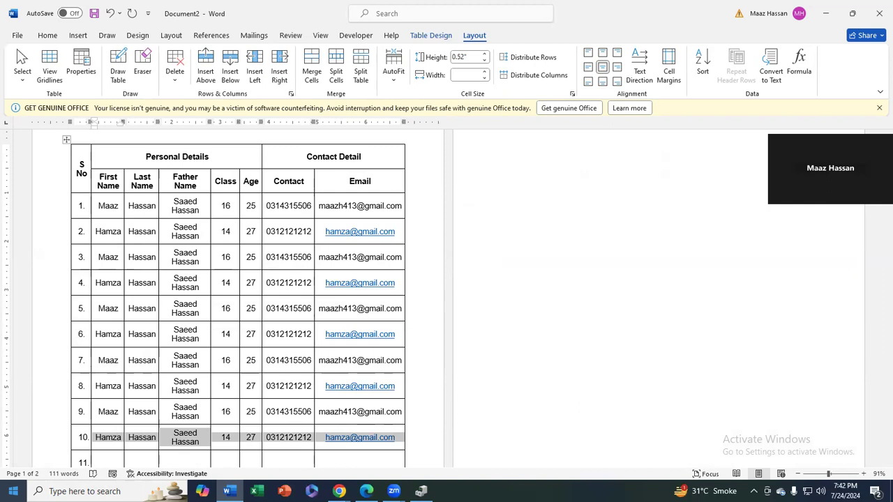
click(104, 205)
click(206, 70)
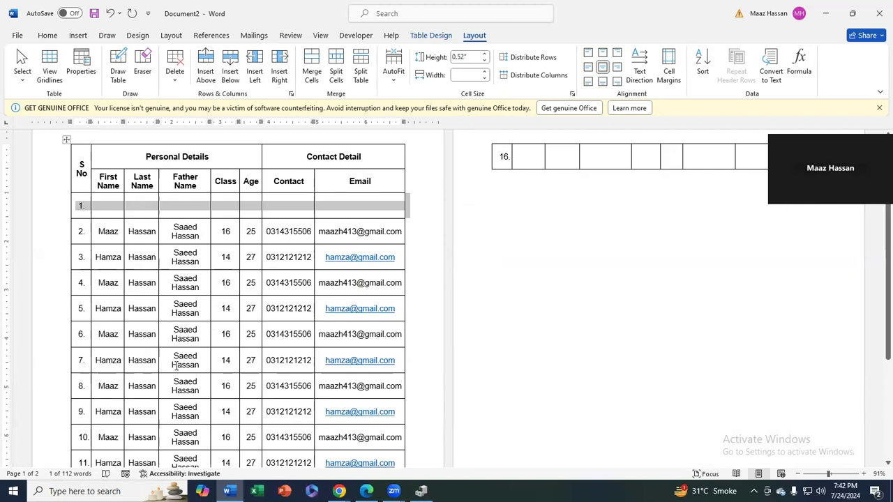
scroll(104, 450, down, 1)
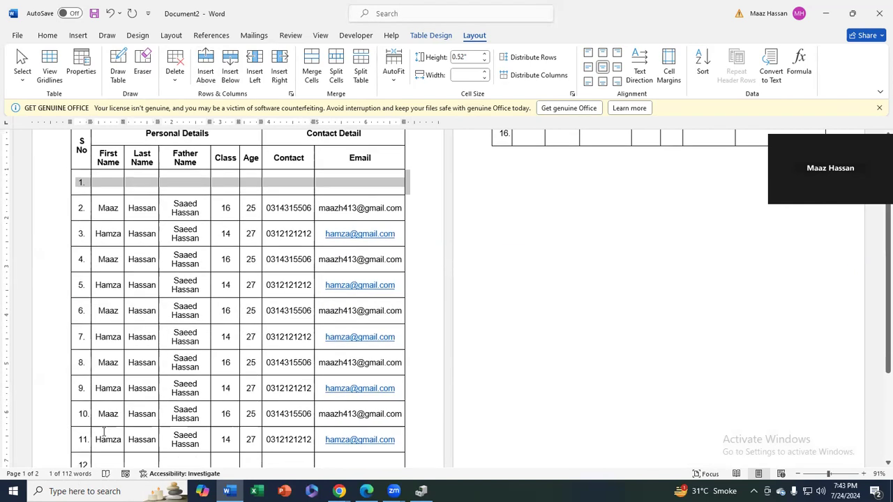
click(96, 439)
drag(97, 438, 373, 446)
key(ctrl+c)
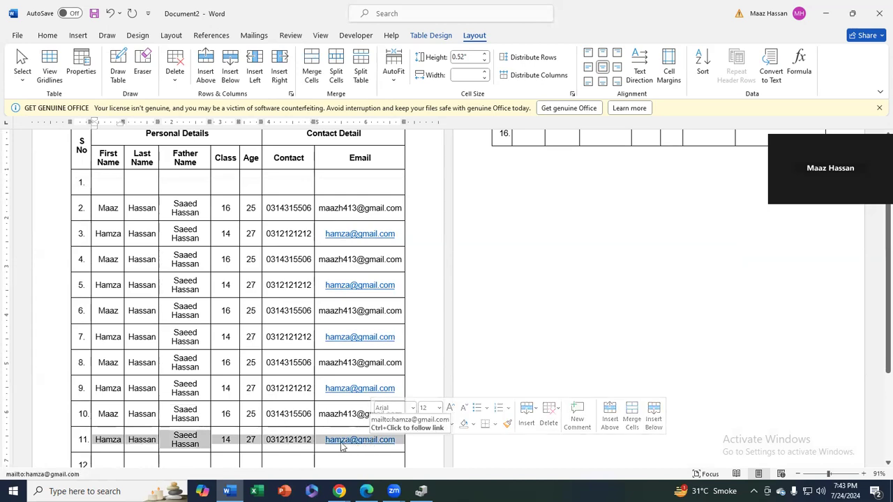
key(Delete)
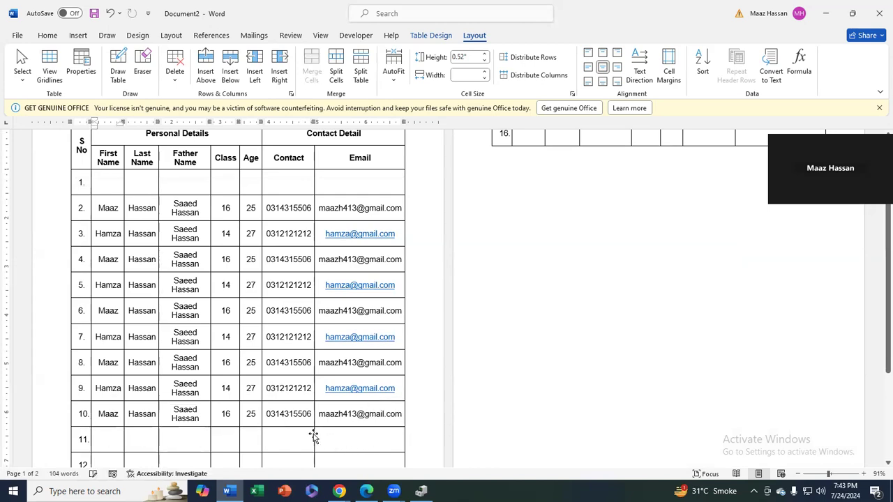
click(112, 186)
key(ctrl+v)
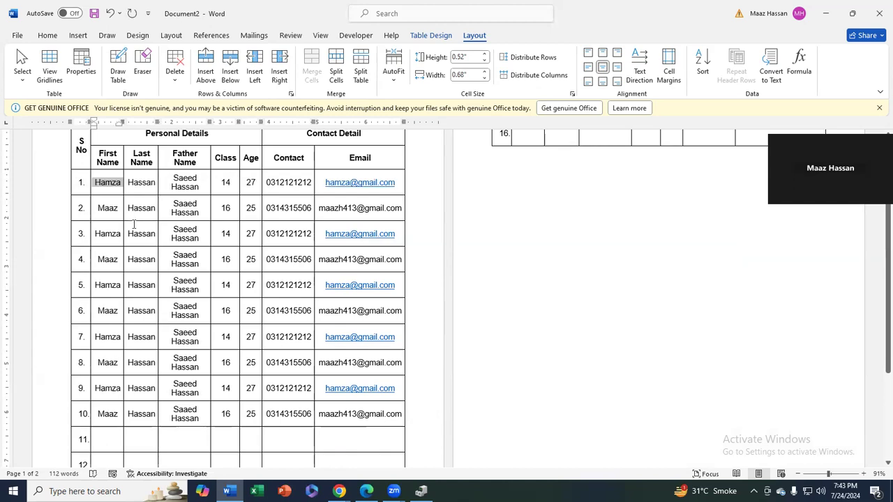
drag(340, 445, 81, 438)
key(BackSpace)
key(Return)
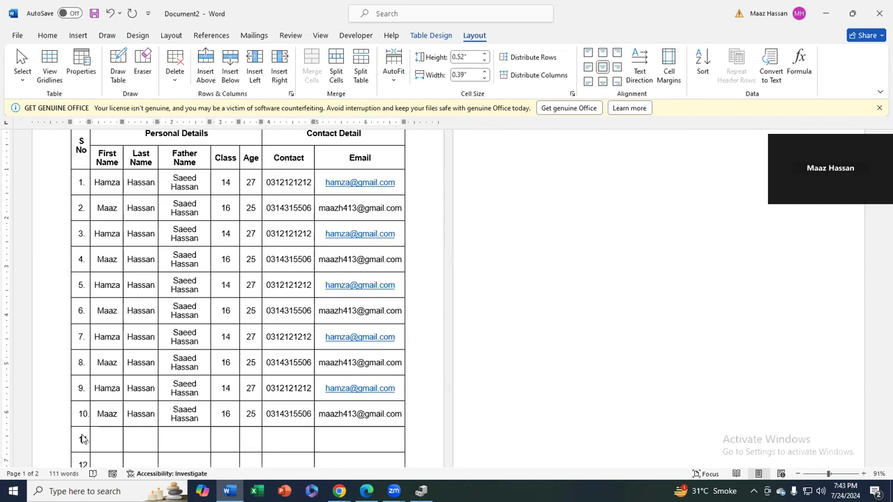
drag(82, 437, 80, 437)
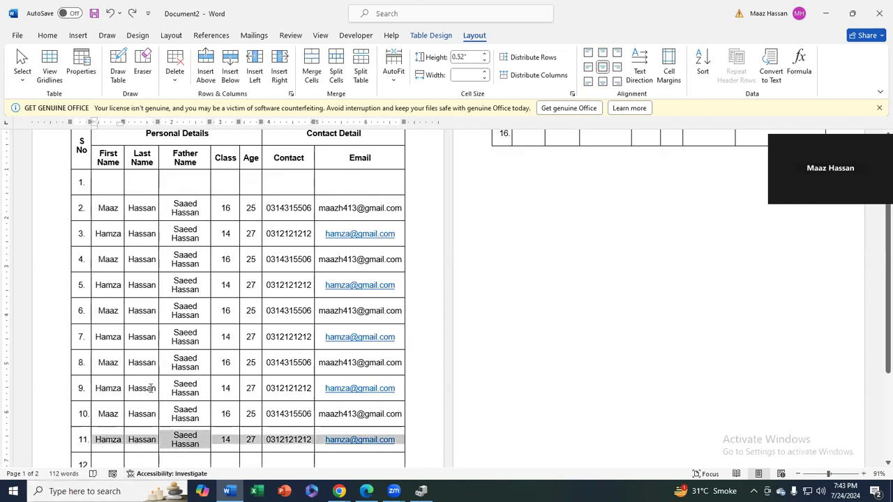
key(ctrl+z)
Move row 10 up to the top of the table with Alt+Shift+Up
click(113, 413)
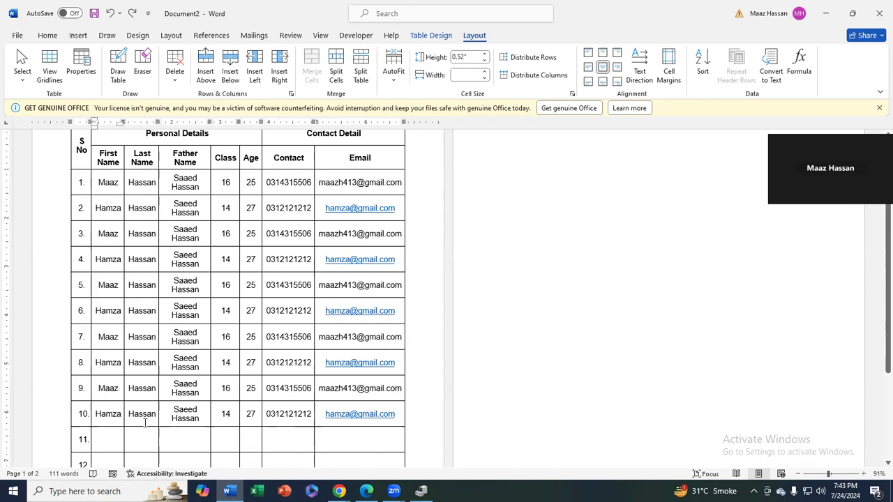
double_click(108, 414)
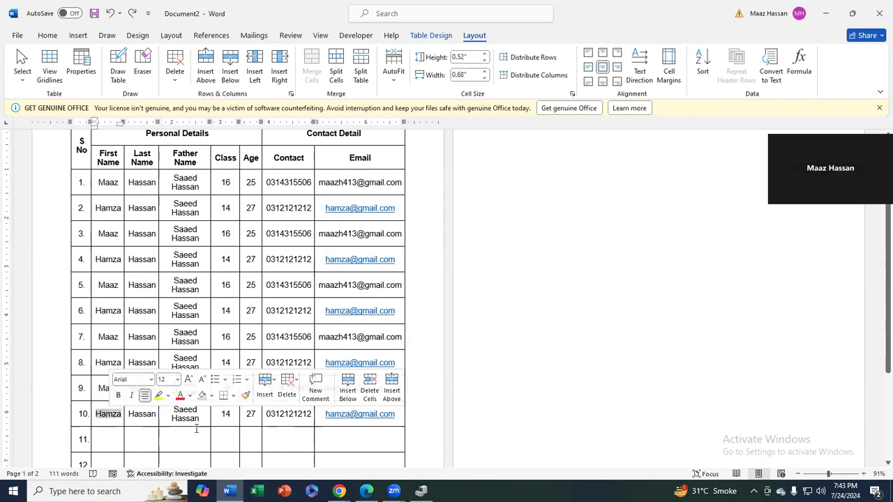
click(293, 413)
click(200, 418)
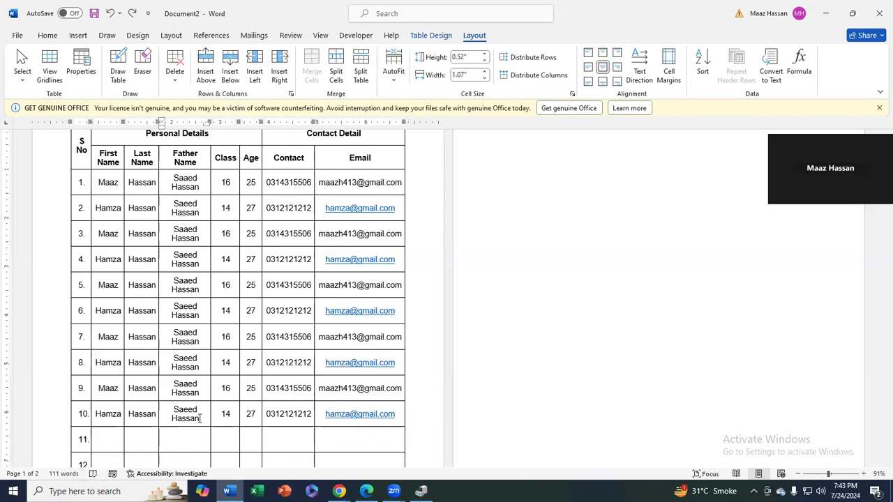
key(alt+shift+Up)
key(alt+shift+Up)
key(alt+shift+Up)
key(alt+shift+Up)
key(alt+shift+Up)
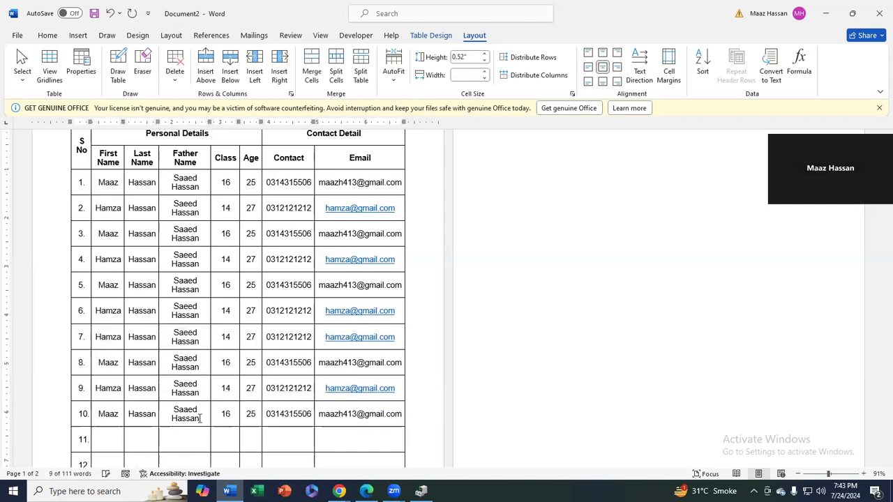
key(alt+shift+Up)
key(alt+shift+Up)
key(alt+shift+Up)
key(alt+shift+Up)
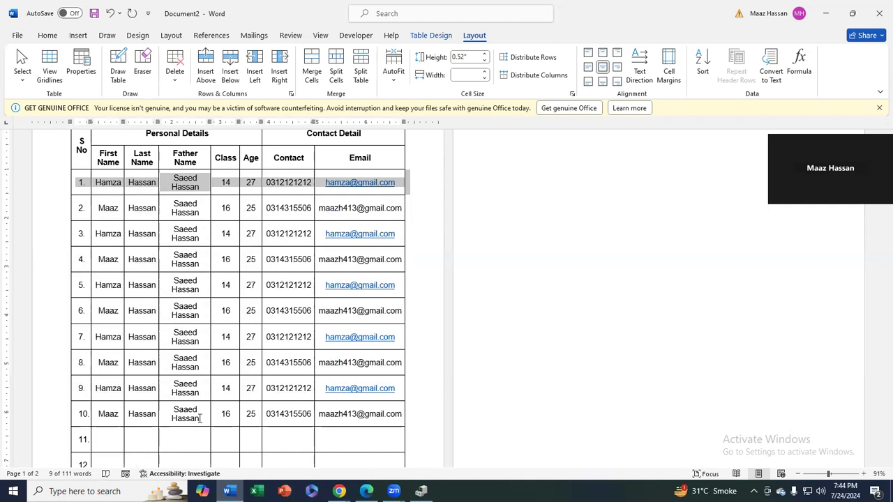
Change row 1's Class value from 14 to 20
click(227, 183)
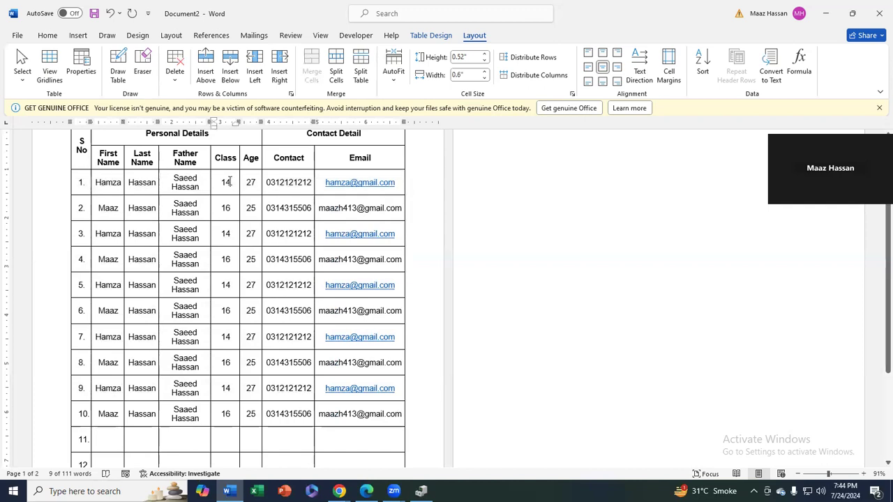
key(BackSpace)
key(BackSpace)
text(20)
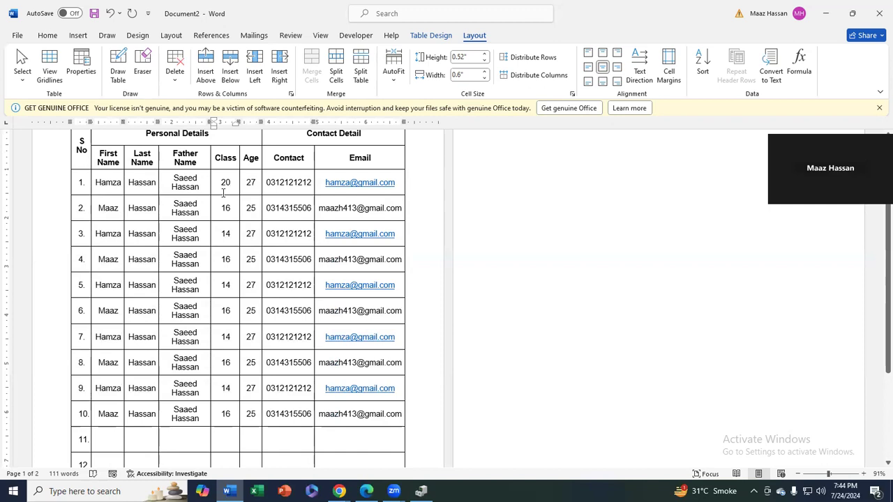
Shift the Class 20 row with Alt+Shift+Down/Up until it sits in row 2
key(alt+shift+Down)
key(alt+shift+Down)
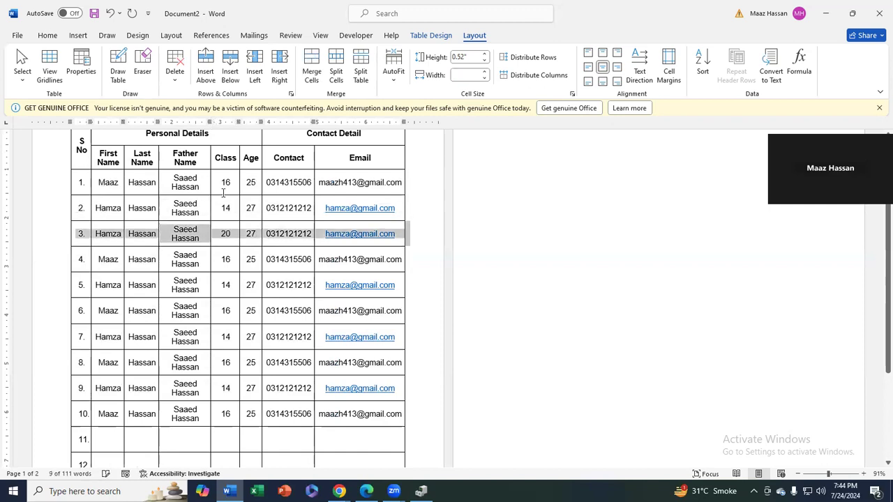
key(alt+shift+Down)
key(alt+shift+Down)
key(alt+shift+Down)
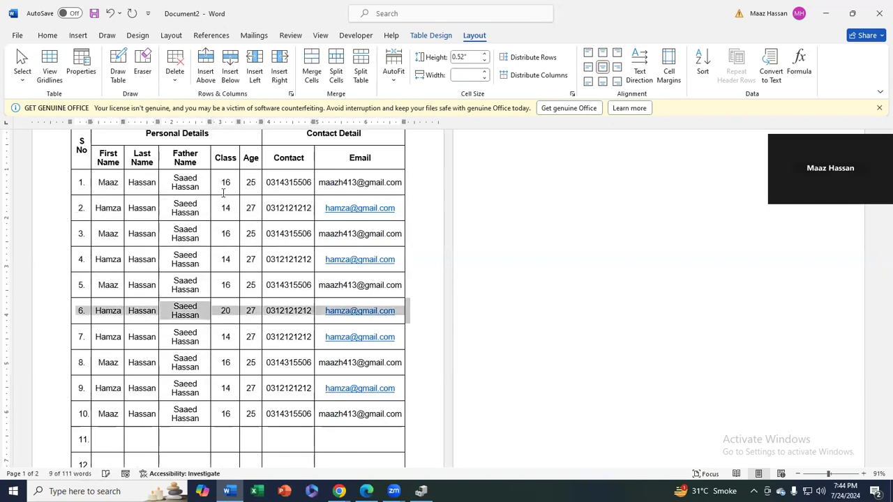
key(alt+shift+Down)
key(alt+shift+Down)
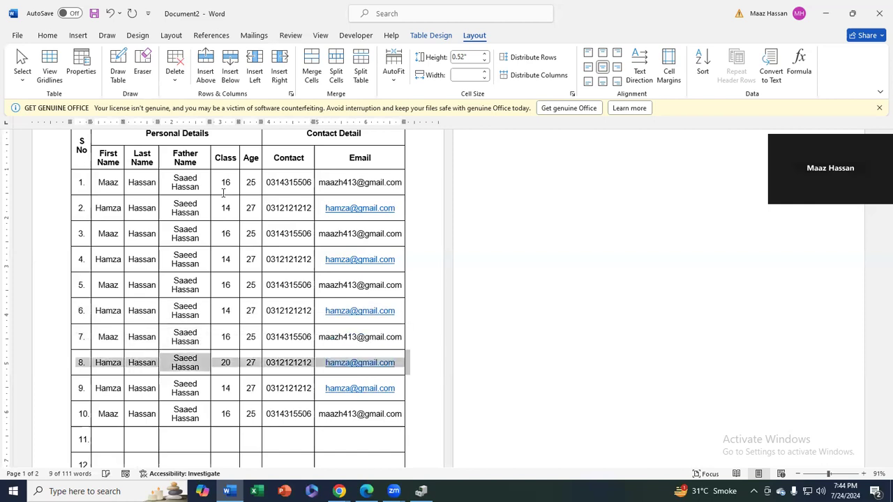
key(alt+shift+Up)
key(alt+shift+Up)
key(alt+shift+Up)
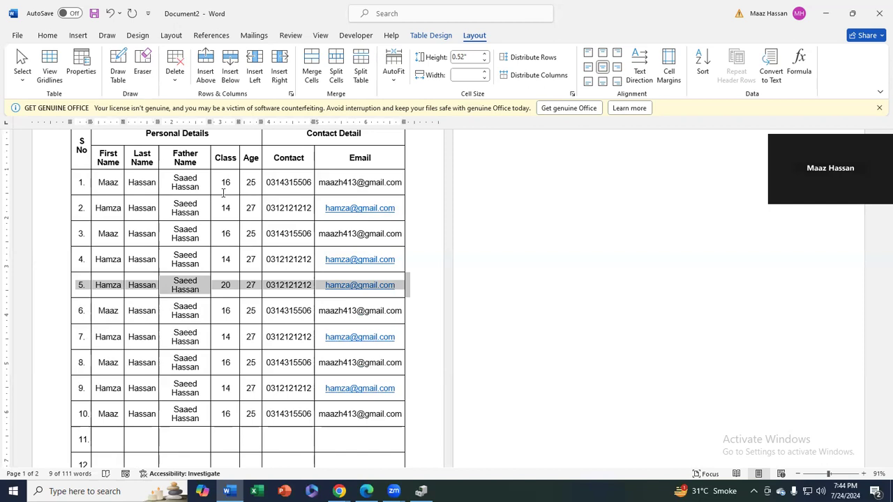
key(alt+shift+Up)
key(alt+shift+Up)
key(alt+shift+Up)
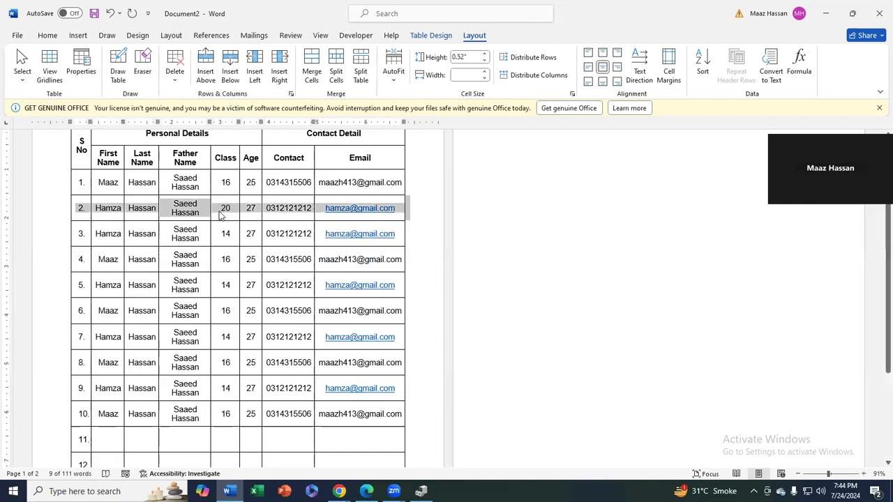
Turn off the automatic list numbering on all S No cells, including the last row
click(81, 183)
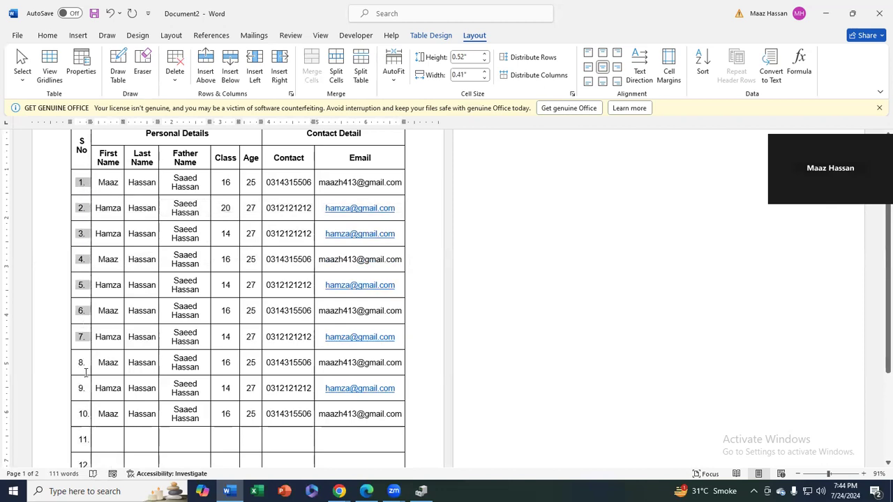
scroll(83, 440, down, 2)
scroll(83, 439, up, 4)
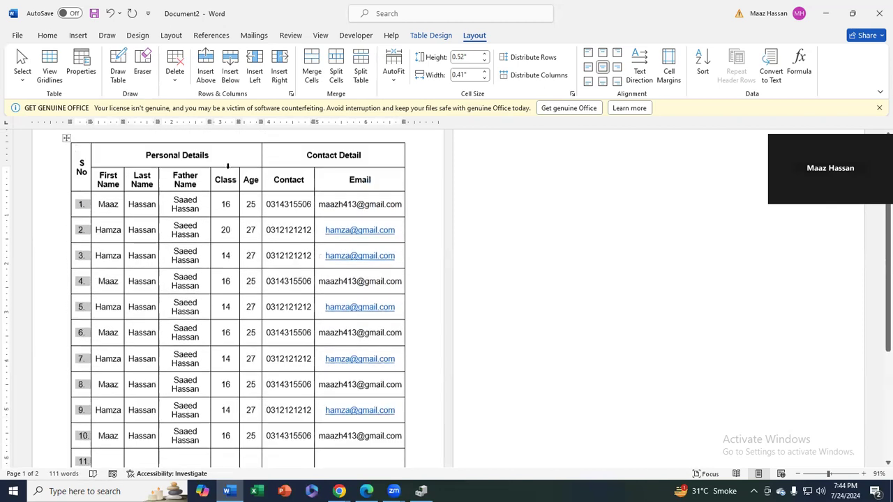
click(47, 35)
click(310, 57)
click(91, 252)
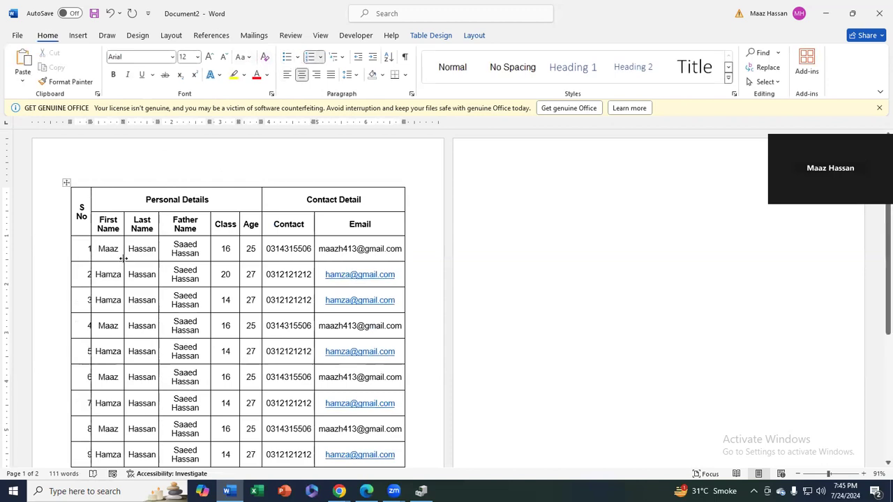
drag(63, 447, 86, 406)
click(86, 407)
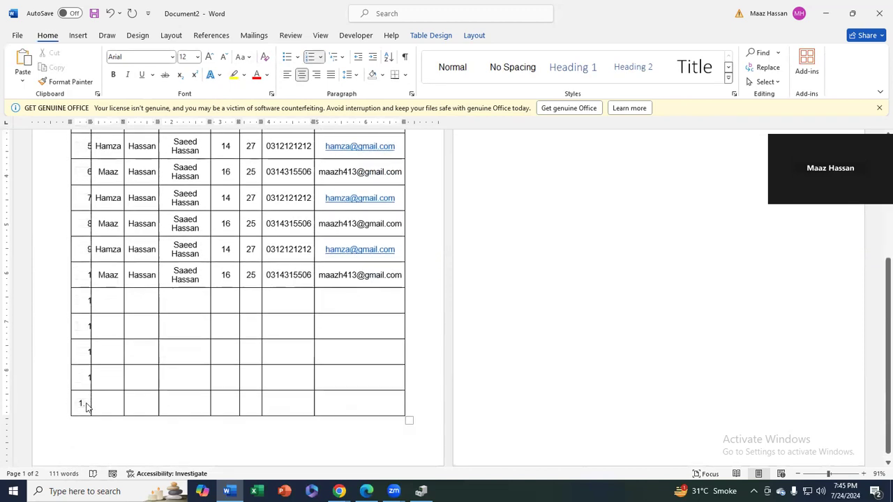
click(82, 404)
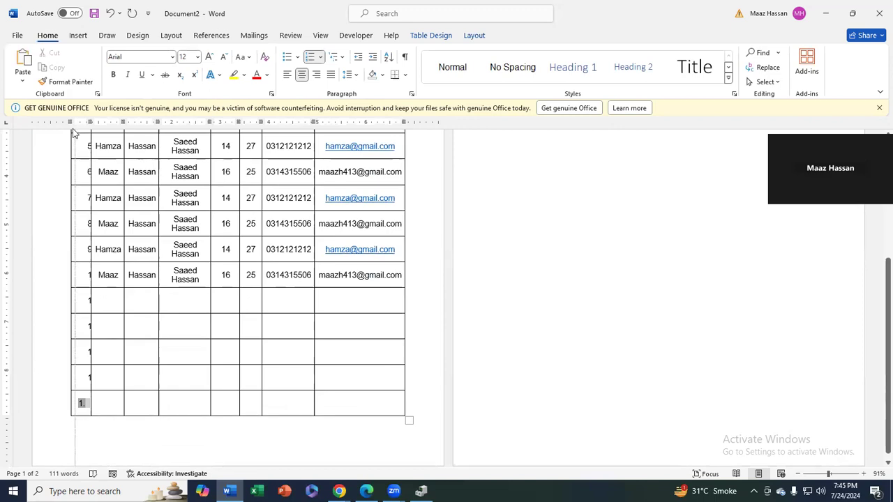
scroll(85, 230, up, 5)
drag(83, 246, 86, 370)
click(308, 57)
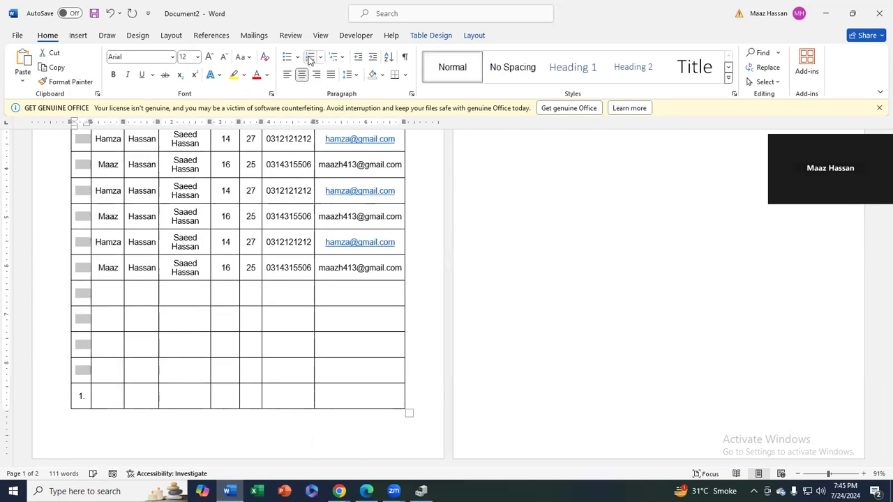
scroll(163, 180, up, 6)
Enter plain serial numbers 1 through 10 down the S No column
click(83, 247)
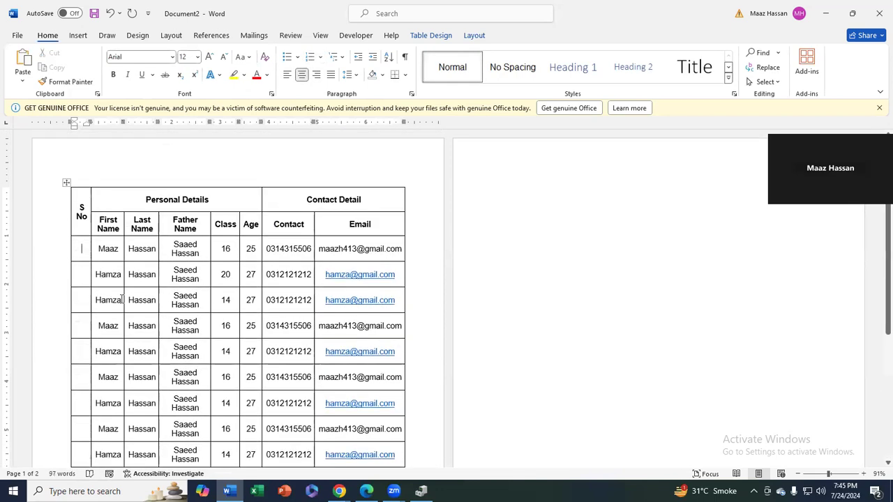
text(1)
key(Down)
text(2)
key(Down)
text(3)
key(Down)
text(4)
key(Down)
key(Down)
text(7)
key(Down)
text(8)
key(Down)
text(9)
key(Down)
text(10)
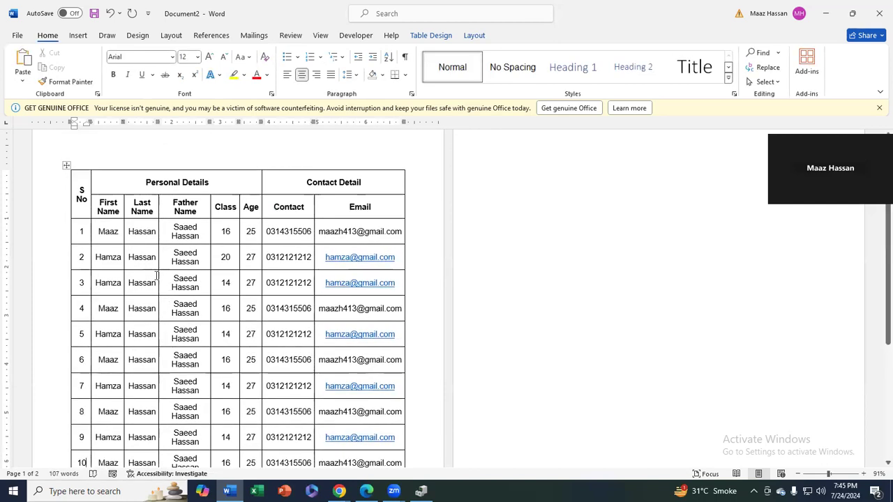
click(233, 258)
scroll(271, 299, down, 1)
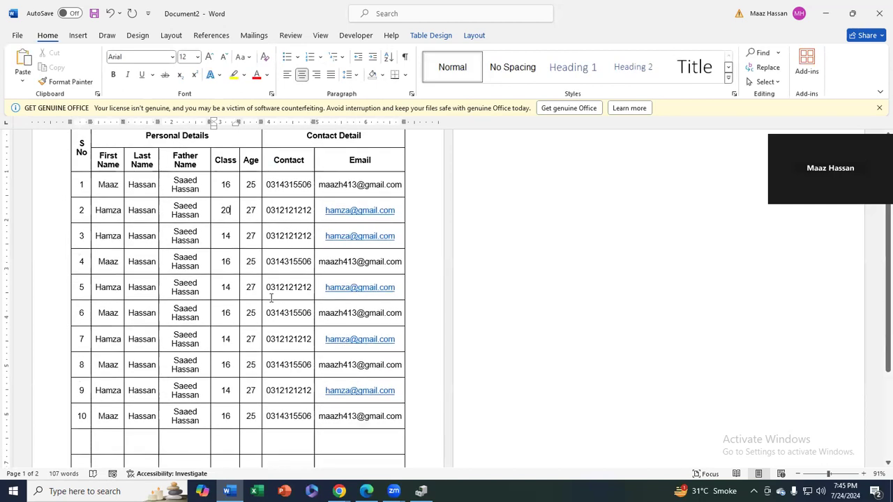
Move the Class 20 row (S No 2) below row 10 with Alt+Shift+Down, then select the first names from row 3 down
key(alt+shift+Down)
key(alt+shift+Down)
key(alt+shift+Down)
key(alt+shift+Down)
key(alt+shift+Down)
key(alt+shift+Down)
key(alt+shift+Down)
key(alt+shift+Down)
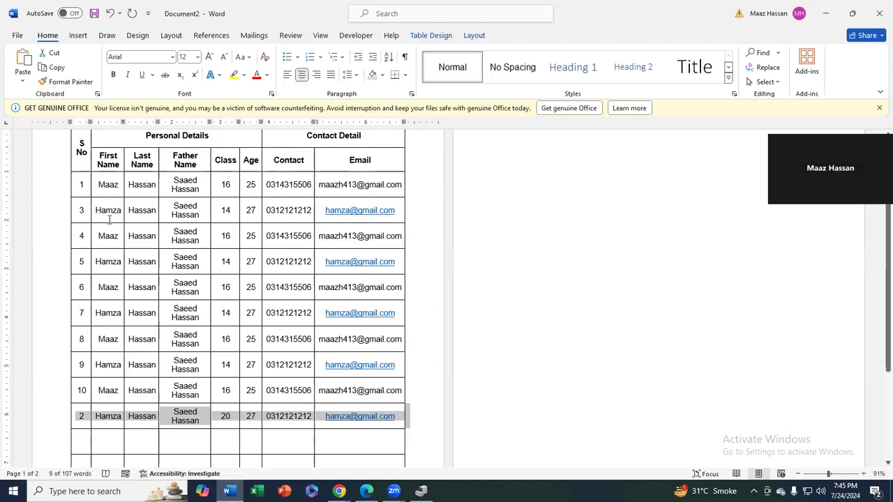
drag(99, 210, 108, 417)
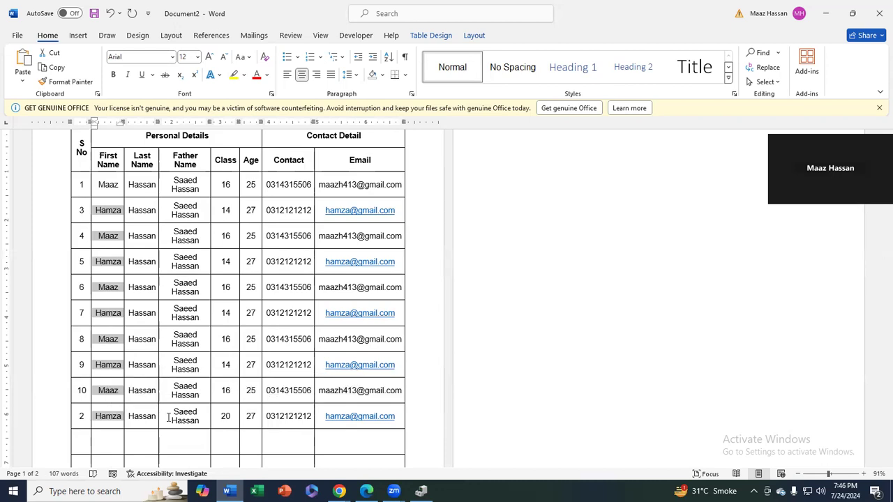
scroll(165, 418, down, 3)
ctrl+scroll(163, 421, up, 3)
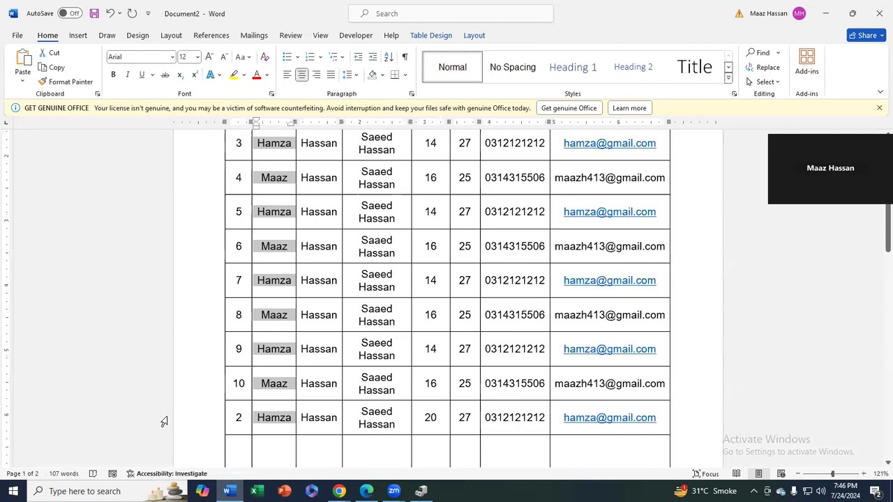
Clear the repeated first names and enter Ahad, Huraira, LaraibAnas, Hamza, Bilal, Kashif and Rehman
scroll(163, 422, up, 1)
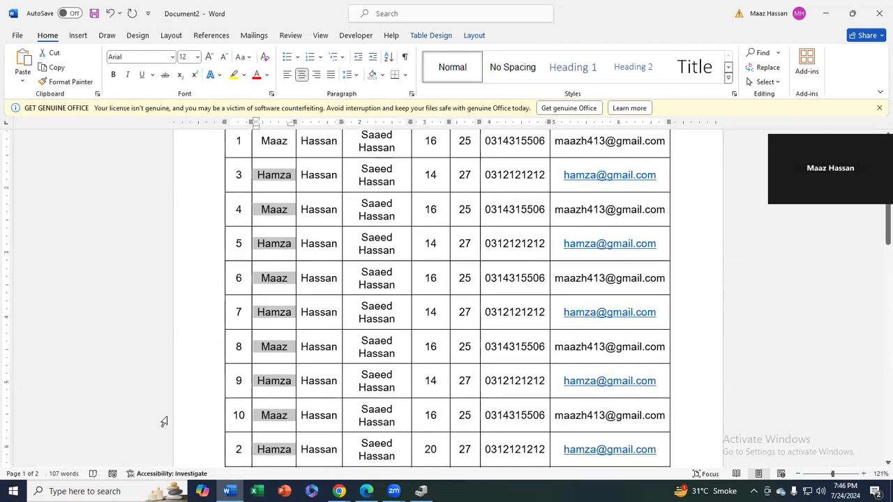
key(Delete)
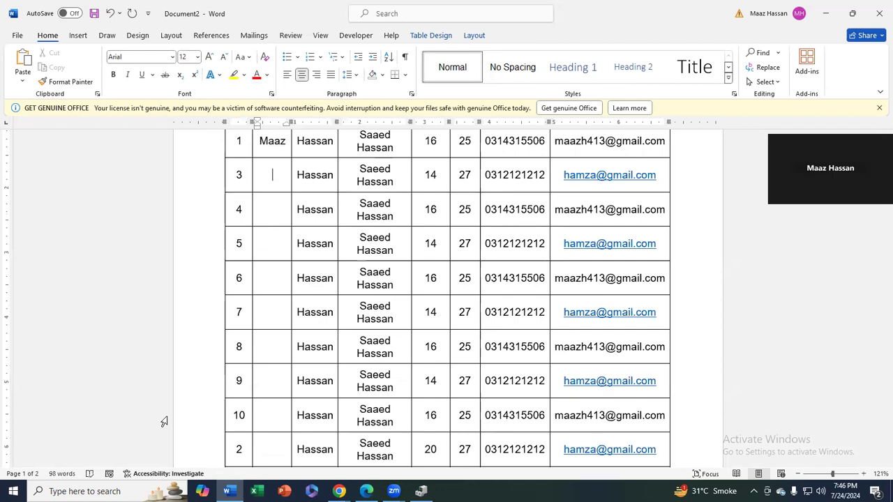
key(Down)
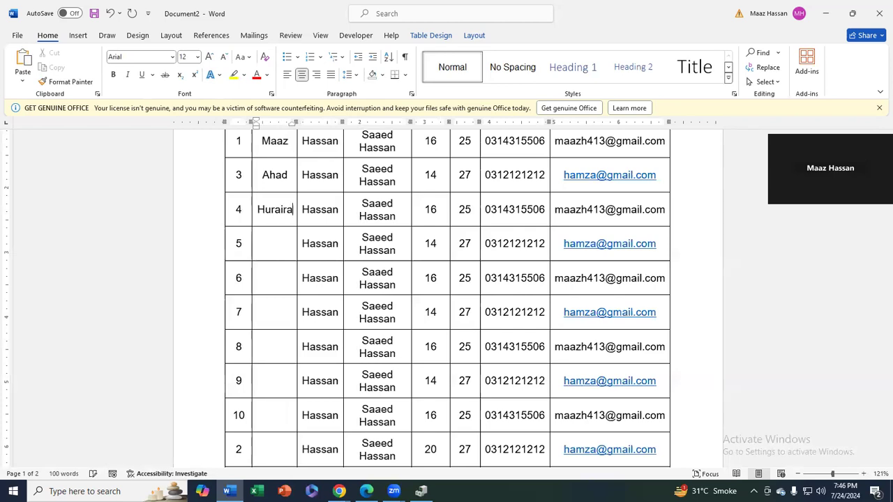
key(Down)
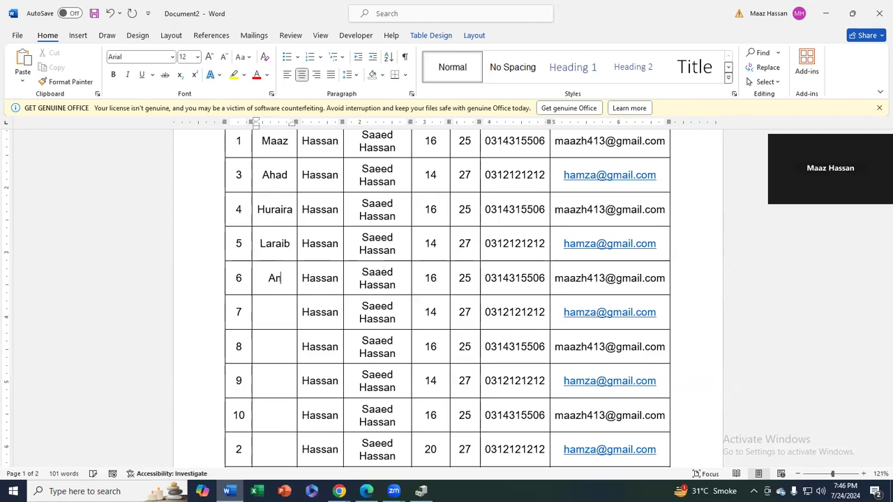
key(Down)
key(Down)
key(Down)
key(Down)
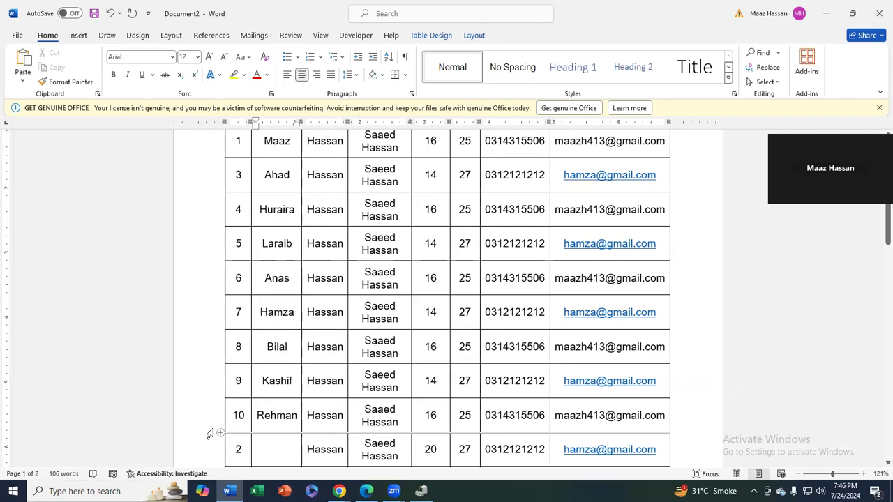
Select the filled First Name cells
scroll(185, 419, up, 4)
drag(277, 272, 272, 154)
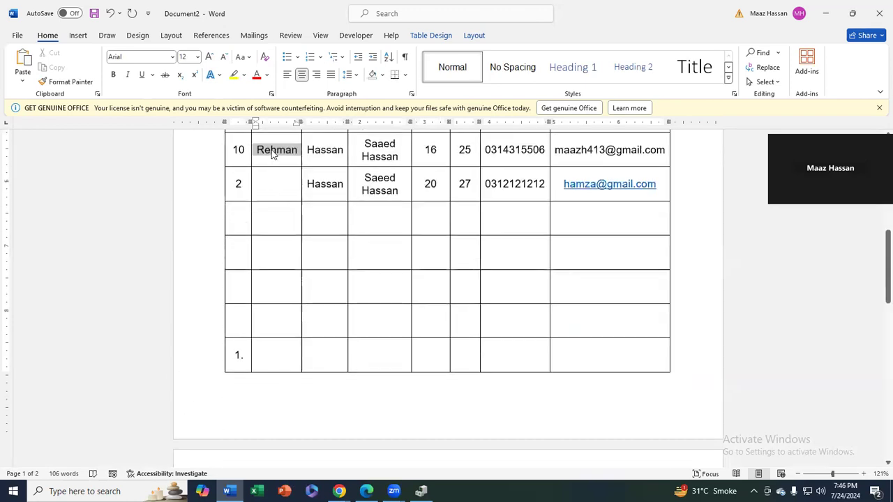
scroll(273, 245, up, 5)
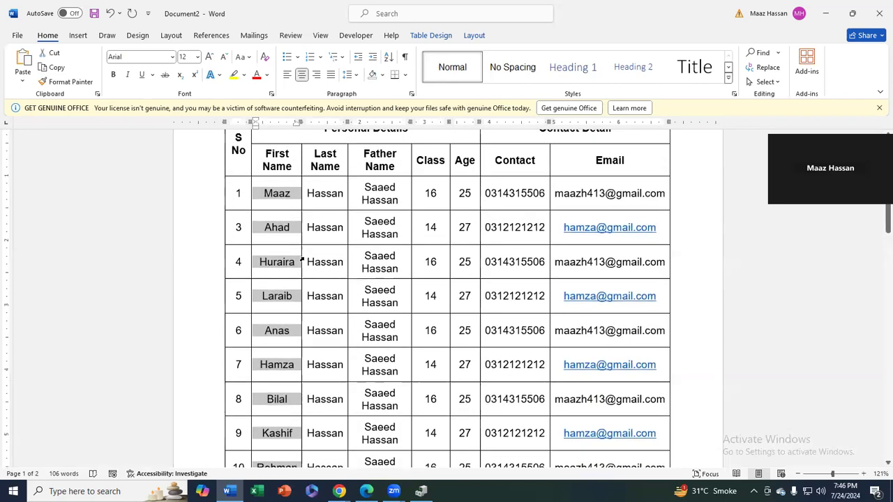
Open Sort from Table Layout and choose Column 2 as the ascending text sort key
click(472, 36)
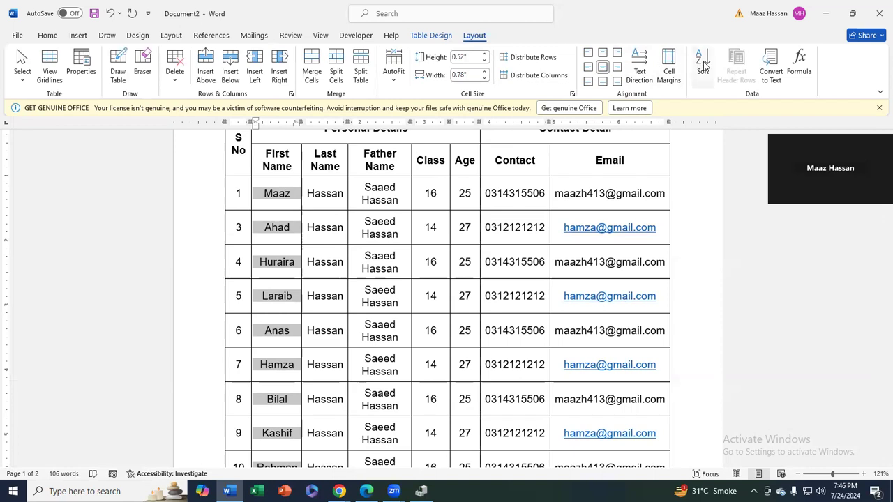
click(702, 63)
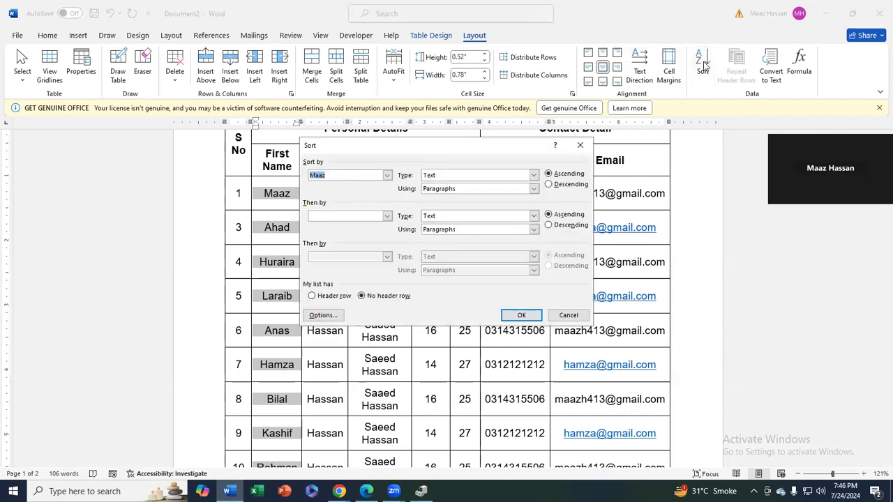
click(387, 176)
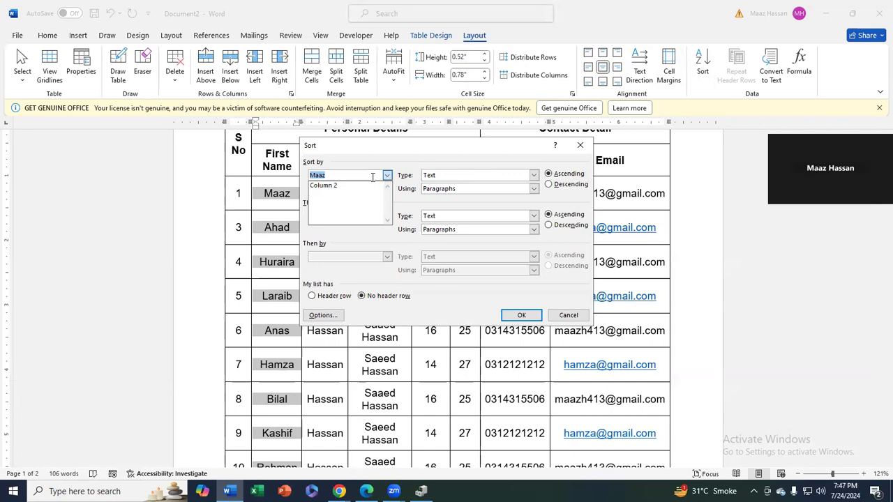
click(329, 185)
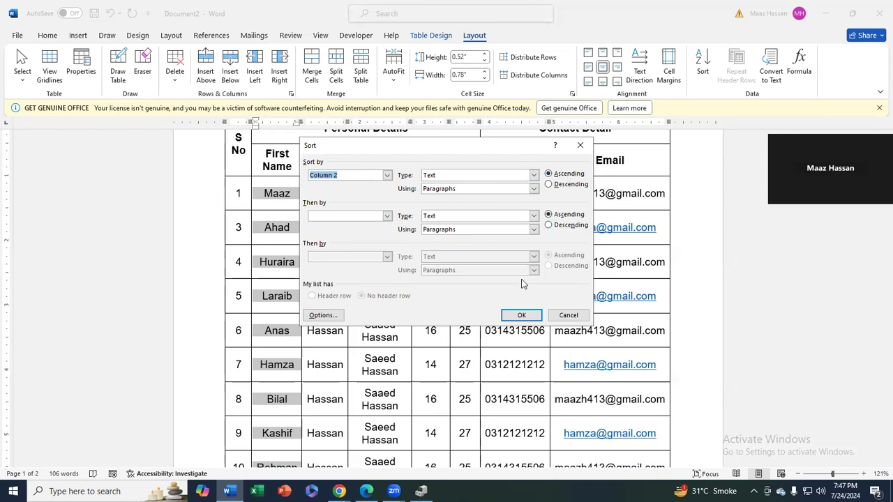
Apply the ascending Column 2 sort so the student rows run A–Z by first name
click(514, 315)
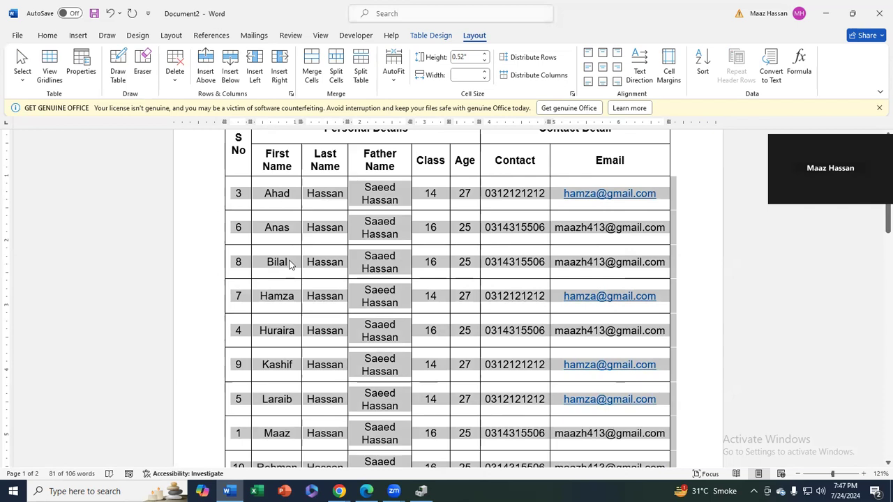
scroll(280, 386, down, 1)
scroll(279, 385, down, 3)
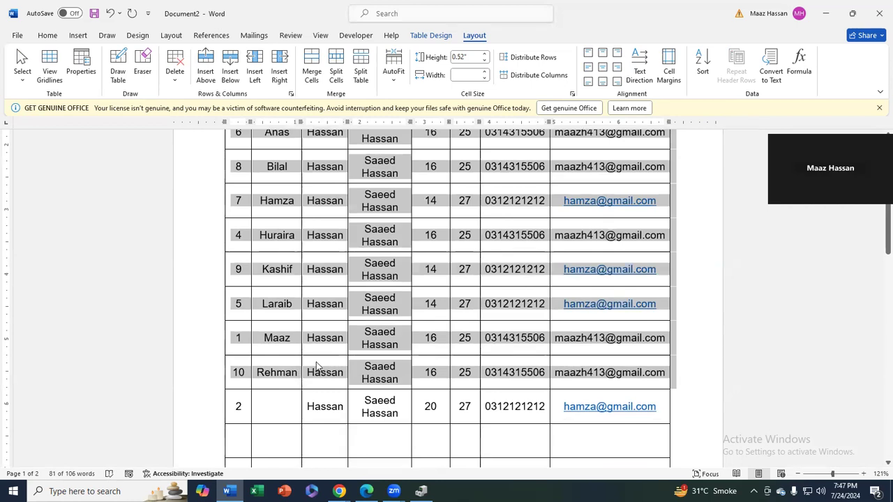
Re-sort the table by Column 2 in descending order so Rehman comes first
click(703, 69)
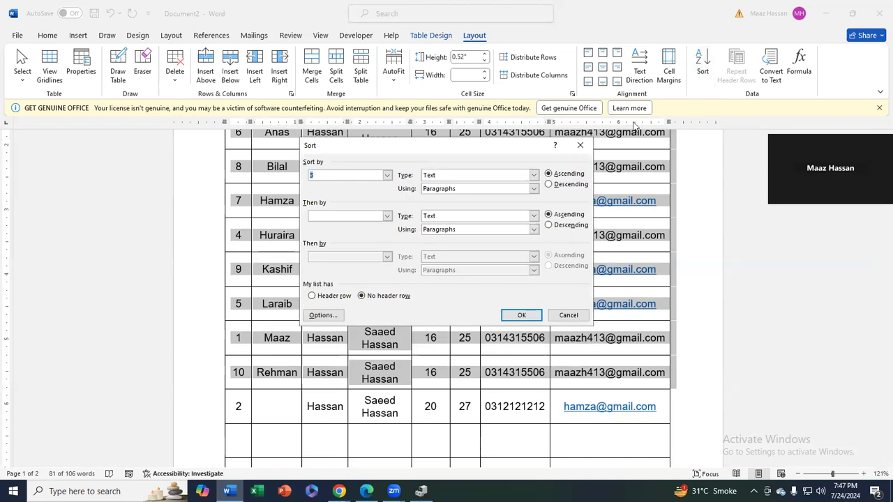
click(386, 175)
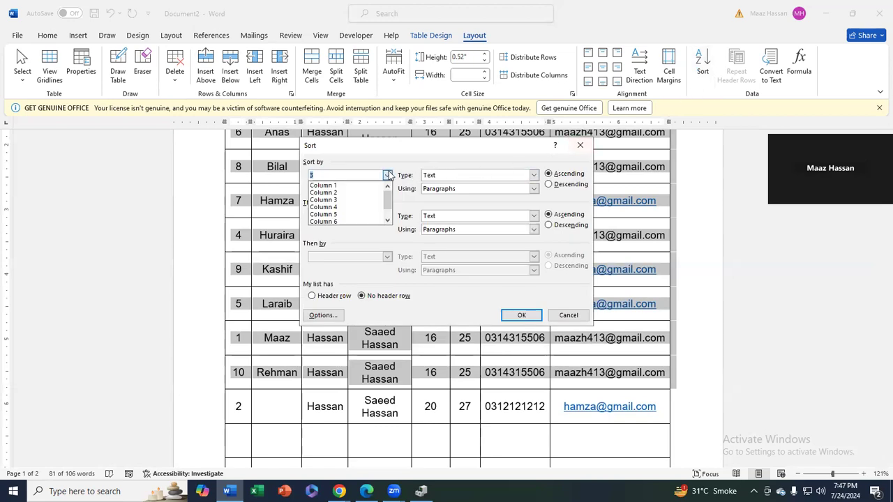
click(343, 194)
click(560, 185)
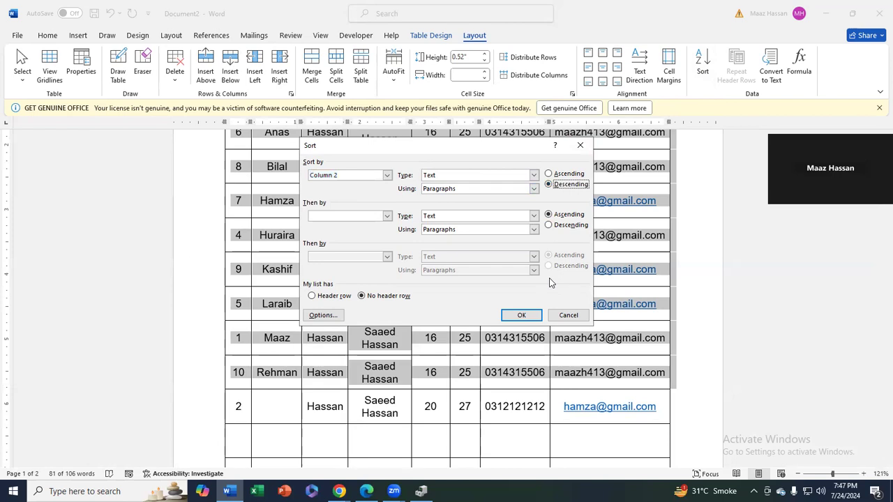
click(516, 316)
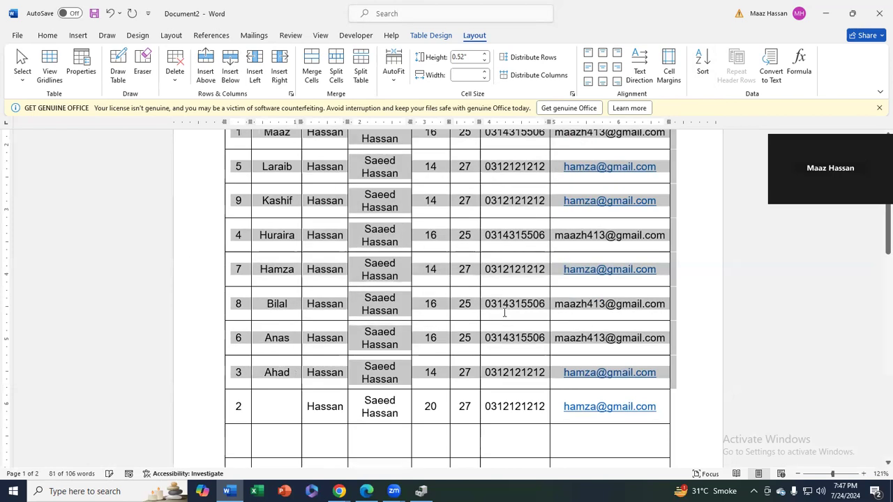
Check the re-sorted rows and enter 2 in the last row's S No cell
scroll(504, 313, up, 3)
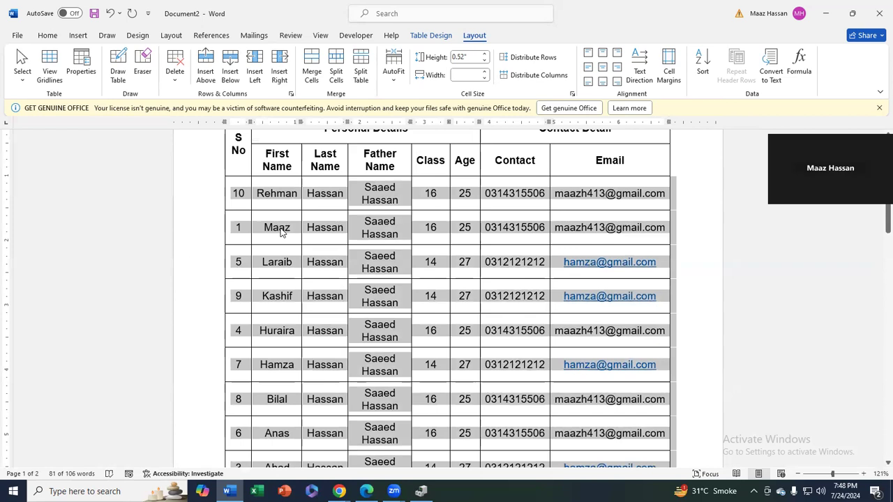
scroll(285, 261, down, 1)
scroll(299, 313, up, 1)
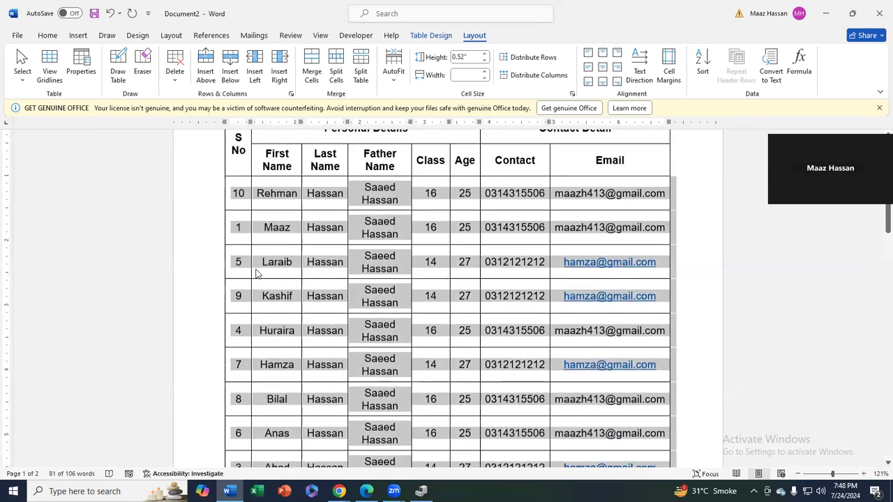
scroll(236, 202, down, 3)
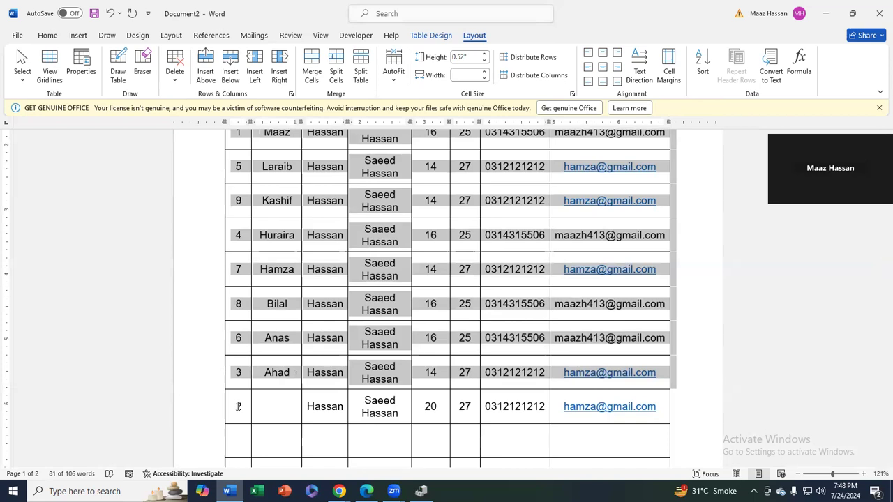
click(238, 405)
text(2)
scroll(318, 343, up, 5)
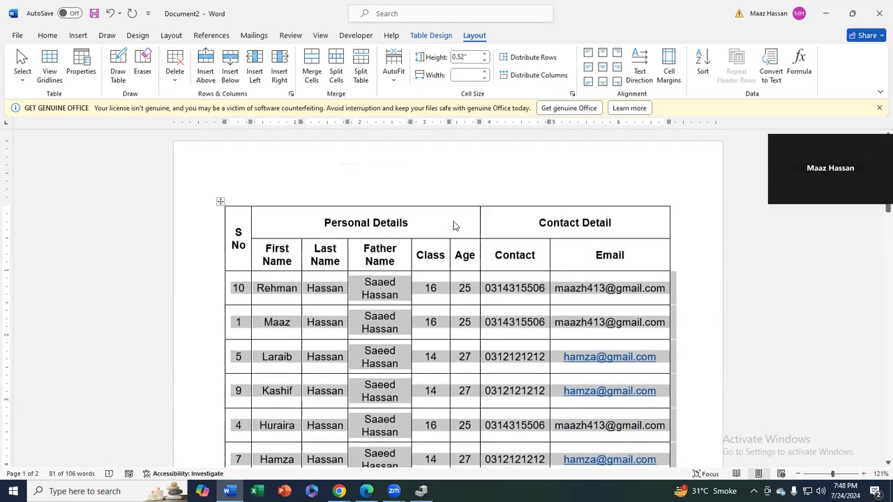
Apply a blue Grid Table style to the whole student table
click(455, 224)
click(429, 36)
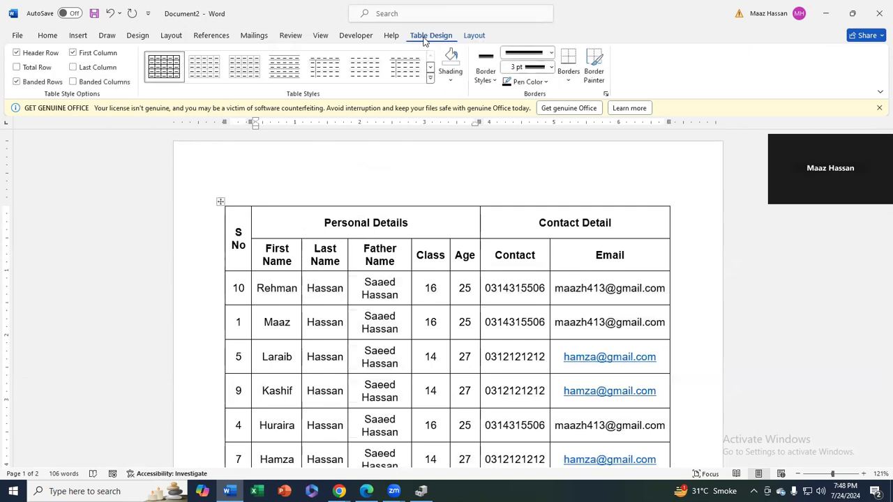
click(430, 78)
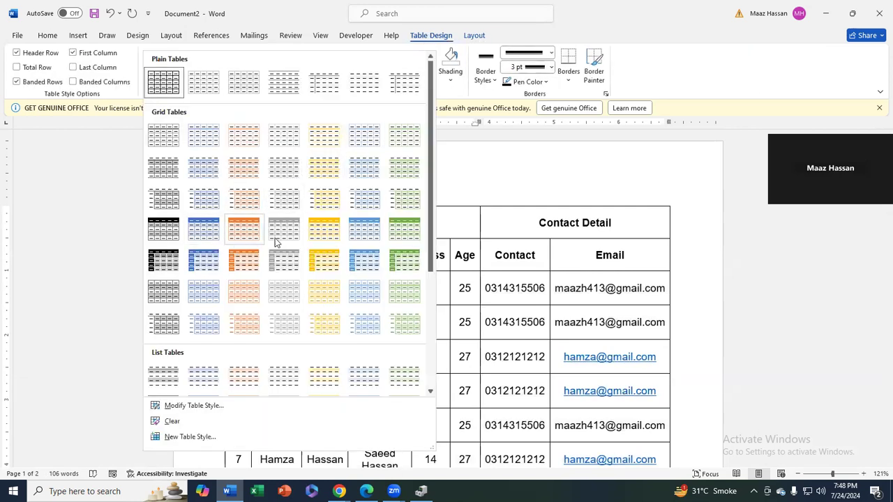
click(484, 181)
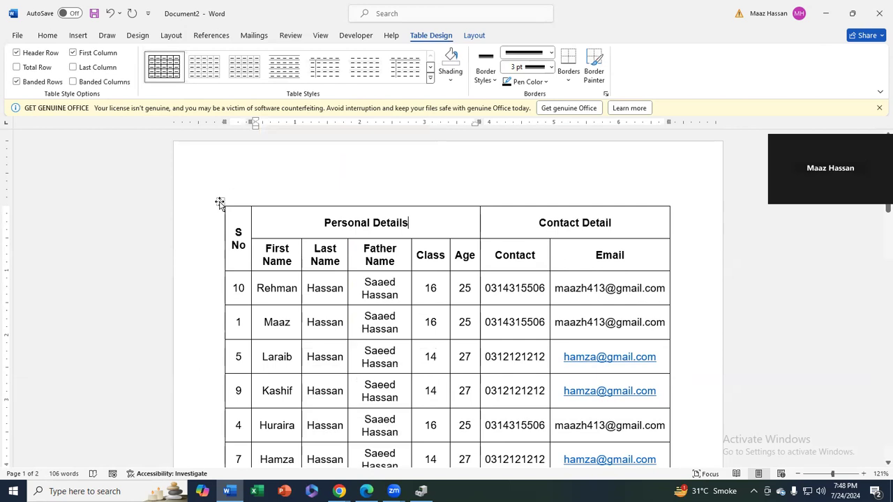
click(220, 202)
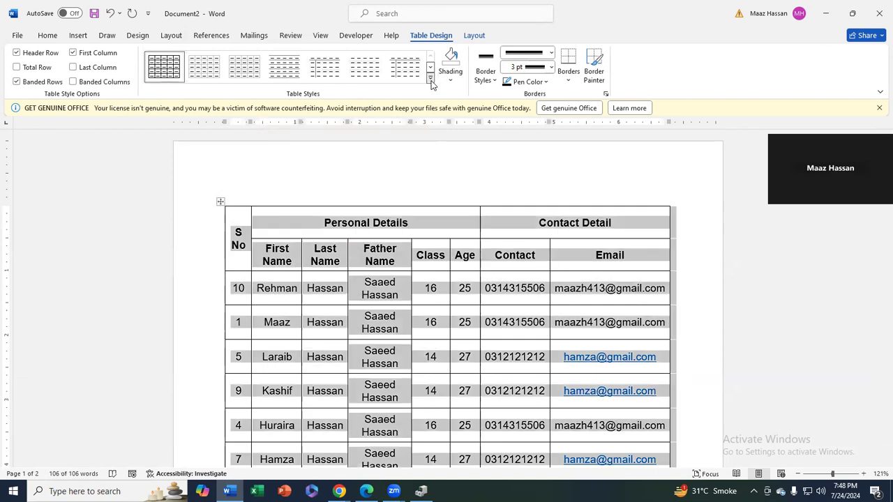
click(431, 78)
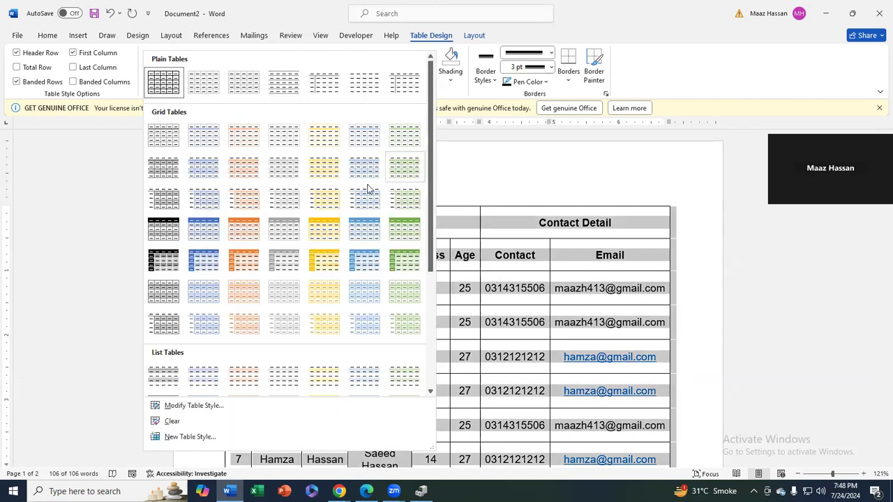
click(209, 240)
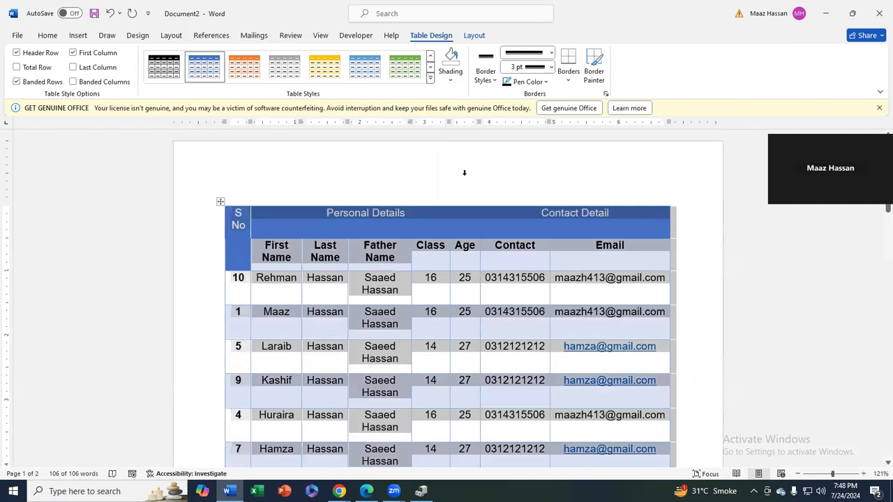
click(689, 279)
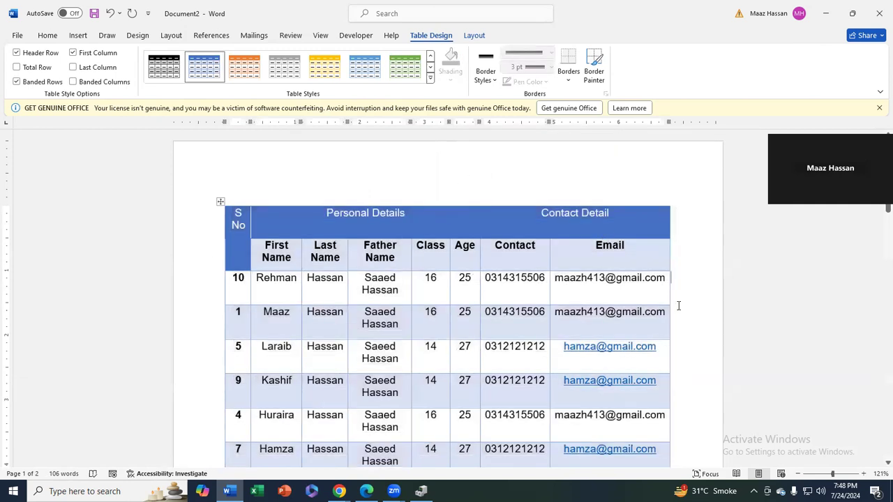
Undo the blue grid style and select the Personal Details and Contact Detail cells
key(ctrl+z)
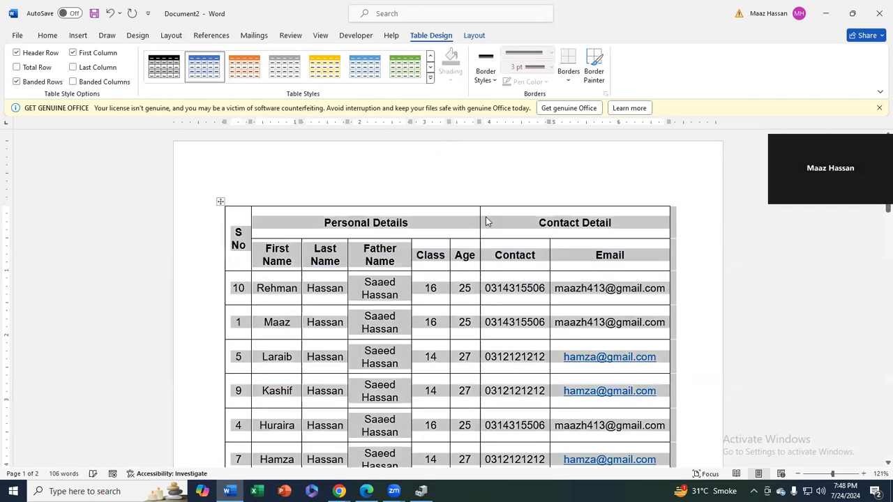
click(546, 223)
drag(623, 221, 359, 223)
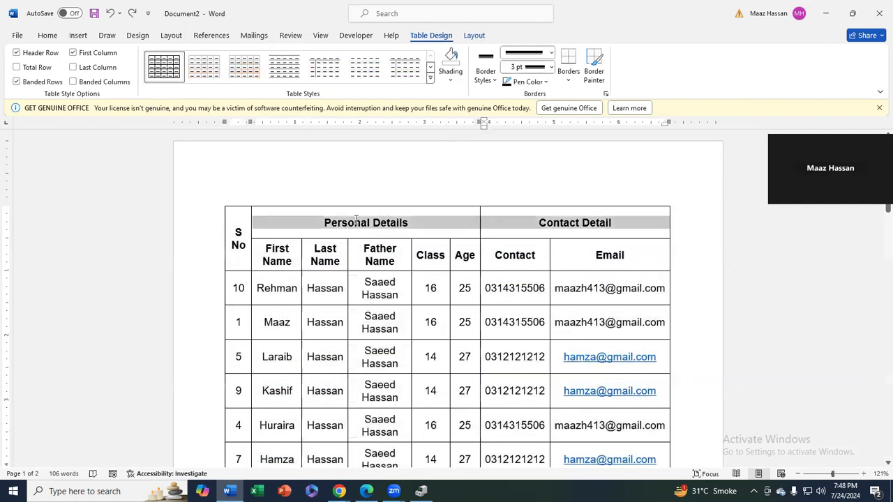
Shade the top header cells light blue and the second header row light orange
click(449, 80)
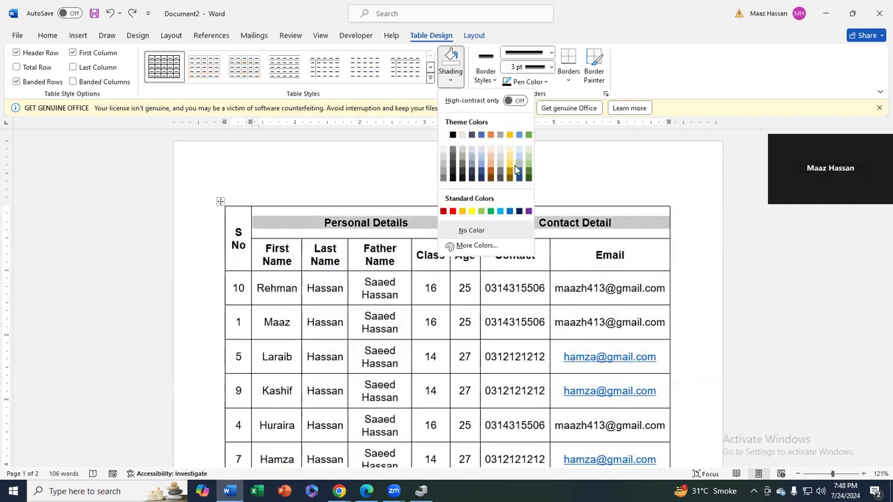
click(519, 165)
drag(535, 257, 290, 259)
click(451, 79)
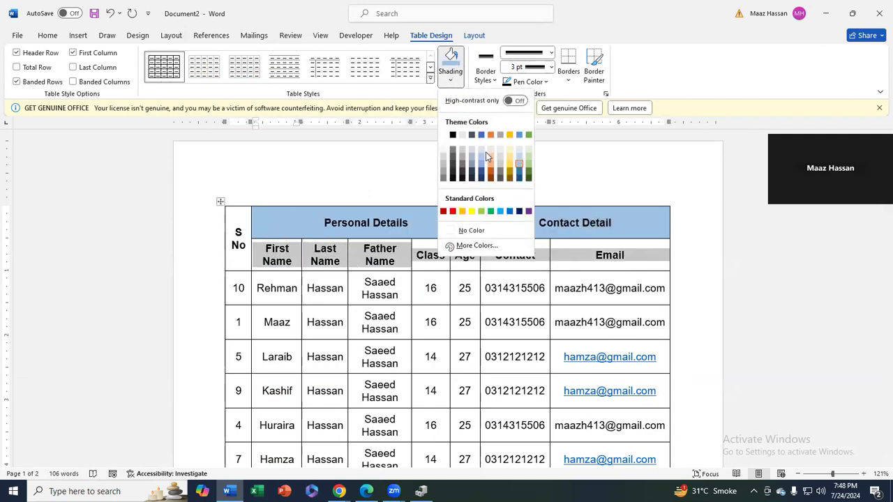
click(491, 161)
Shade the S No header cell green
scroll(444, 270, down, 1)
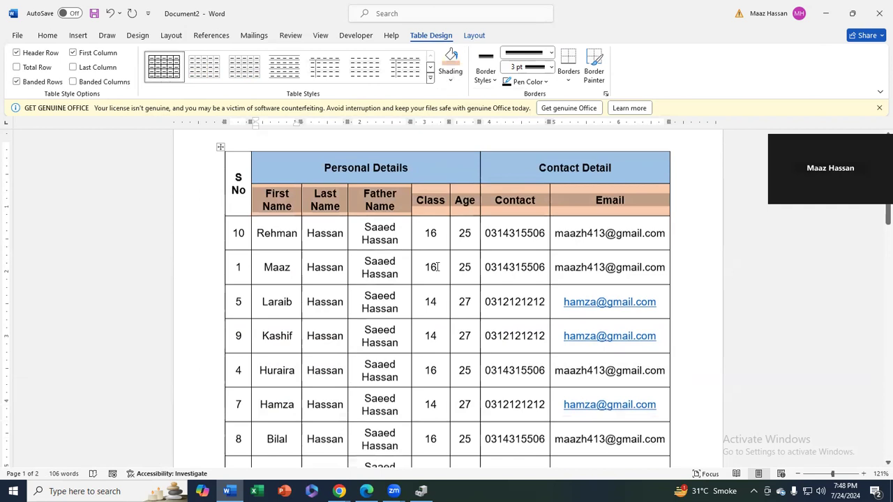
click(244, 167)
click(452, 81)
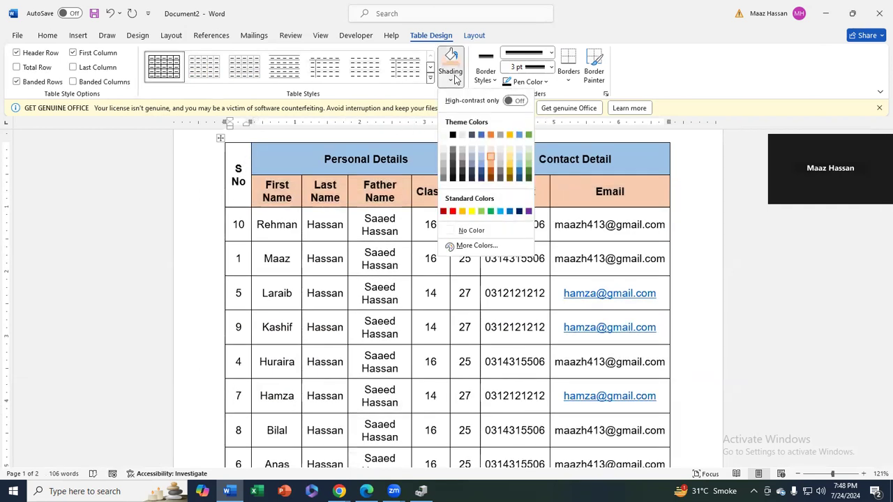
click(528, 162)
Select the column-heading row from First Name to Email
scroll(495, 207, down, 1)
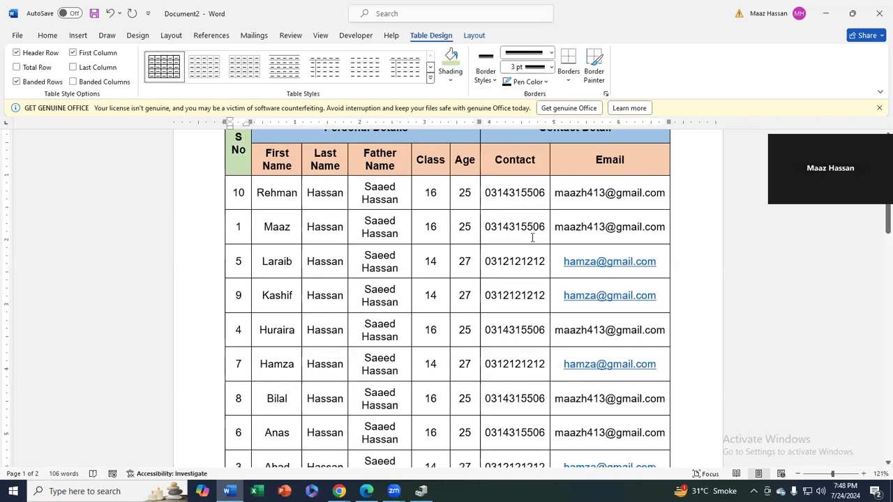
scroll(533, 237, down, 4)
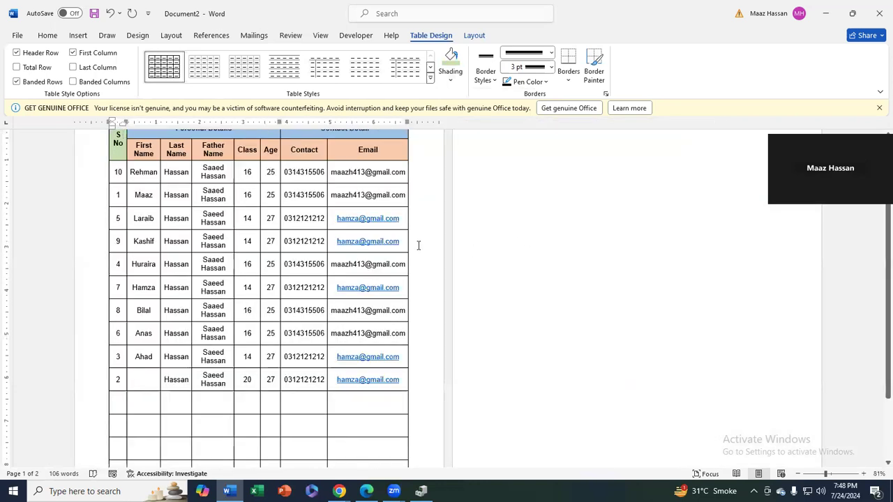
scroll(419, 244, up, 2)
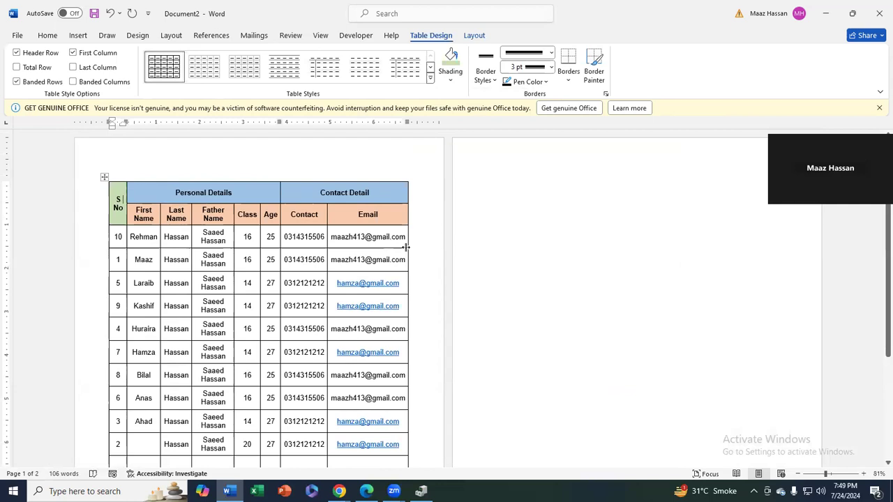
drag(381, 214, 136, 214)
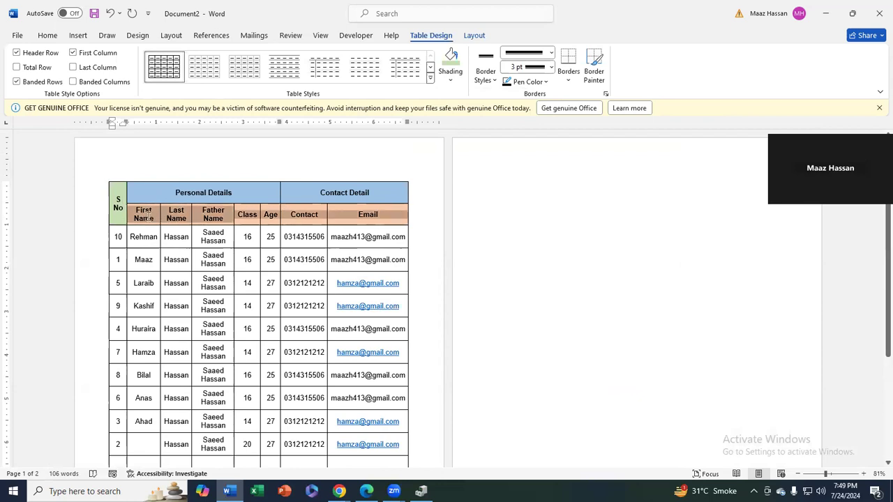
Fill the First Name–Email heading row dark navy and make its text white
click(450, 78)
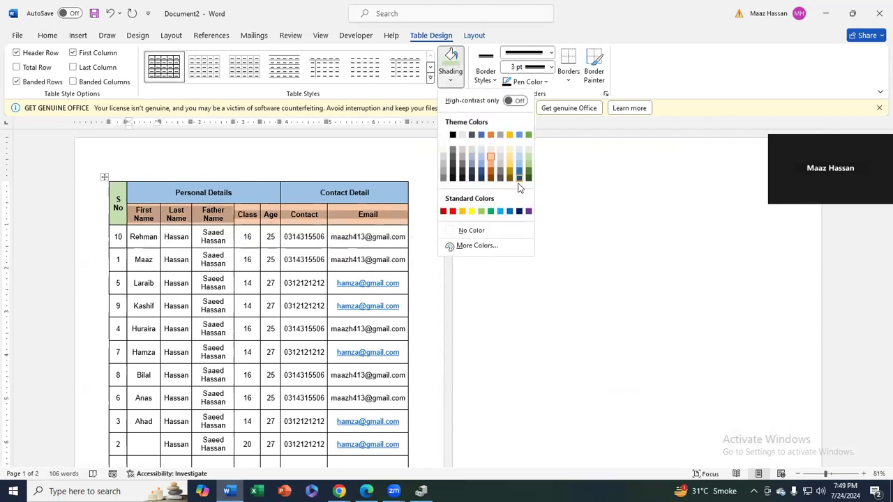
click(519, 212)
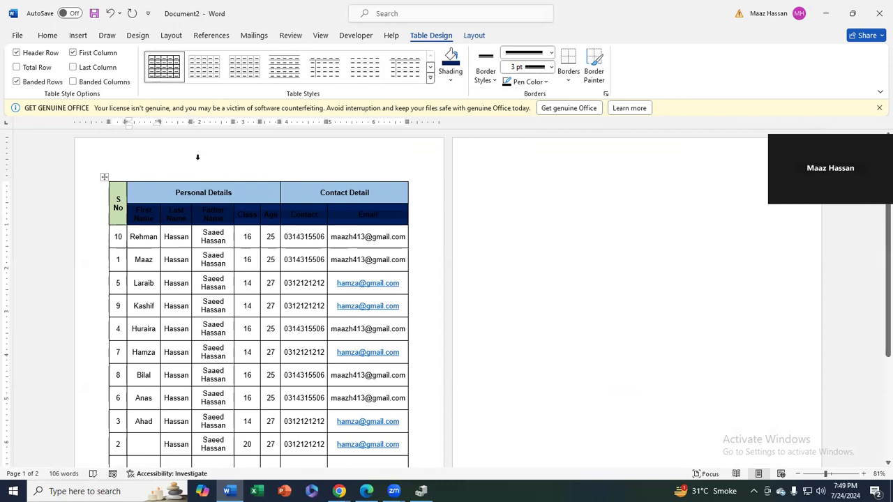
click(50, 35)
click(267, 75)
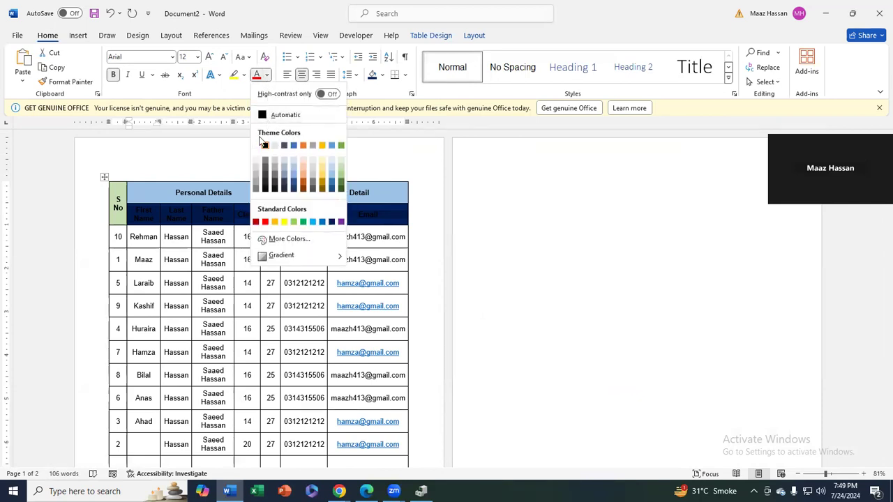
click(256, 146)
click(383, 261)
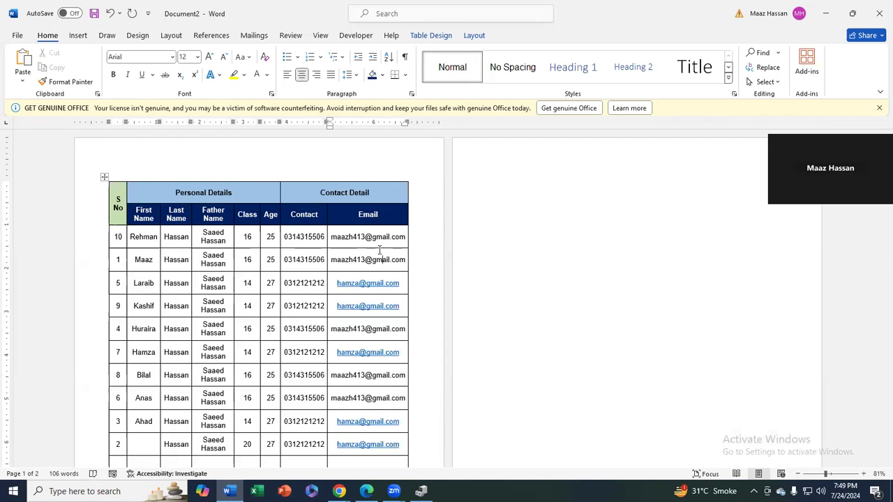
click(433, 35)
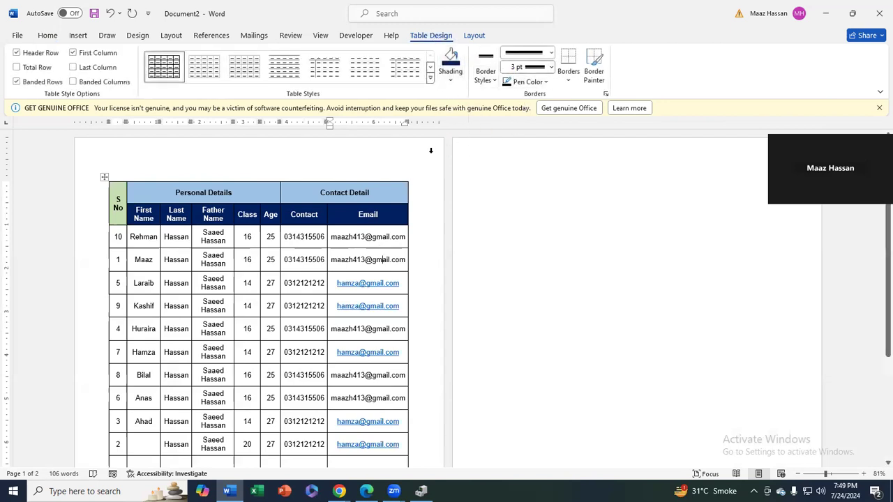
Select the whole student table and pick the double ½ pt border style
drag(122, 197, 405, 412)
scroll(446, 295, up, 2)
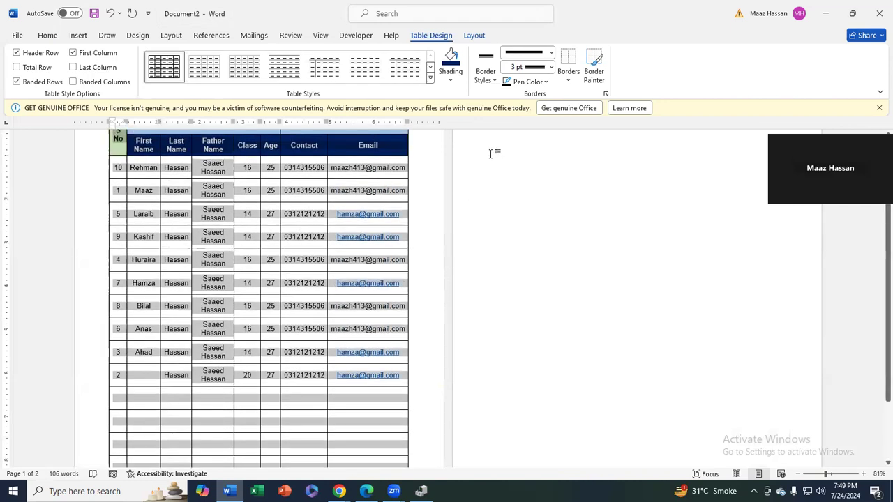
click(495, 79)
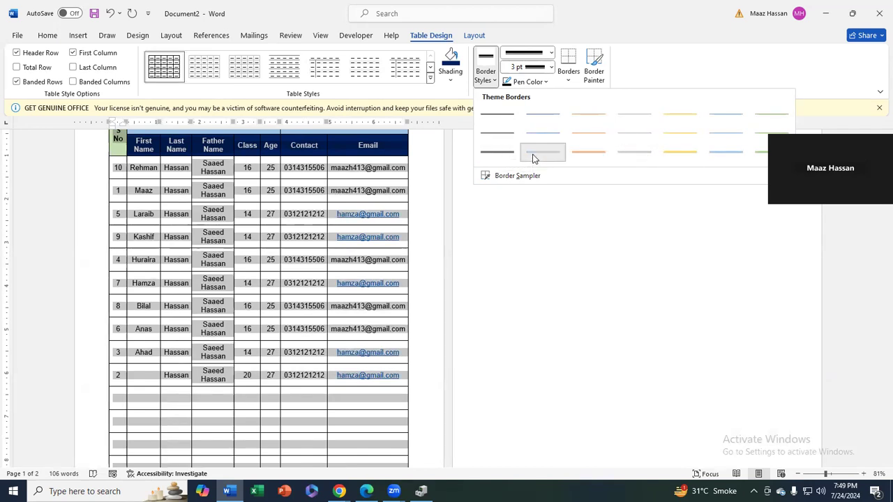
click(533, 154)
Draw a single-line 3 pt outside border around the whole student table
click(479, 79)
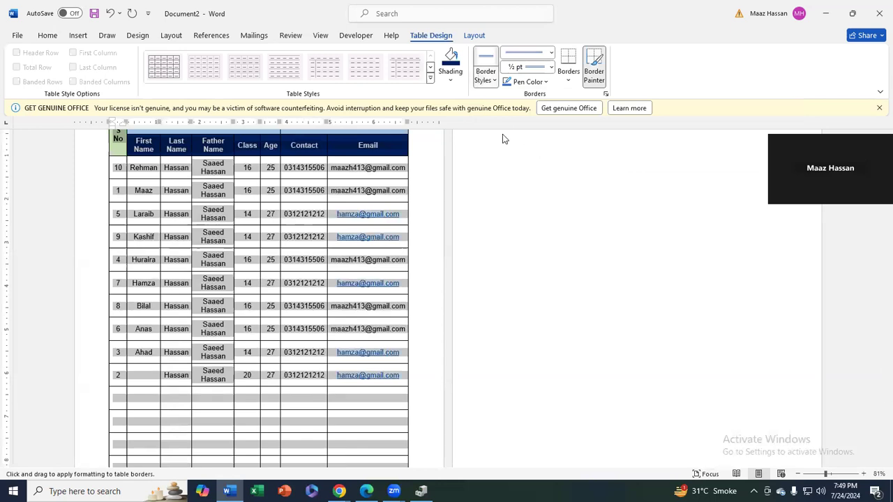
click(538, 138)
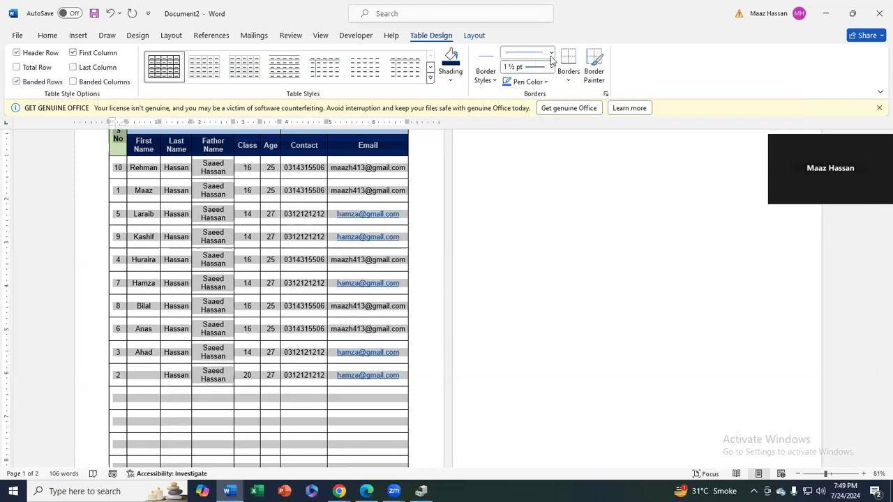
click(550, 66)
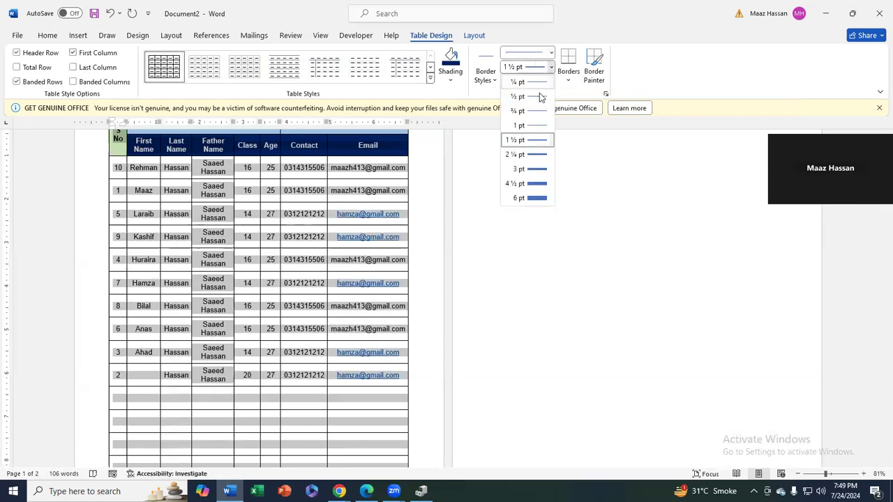
click(539, 170)
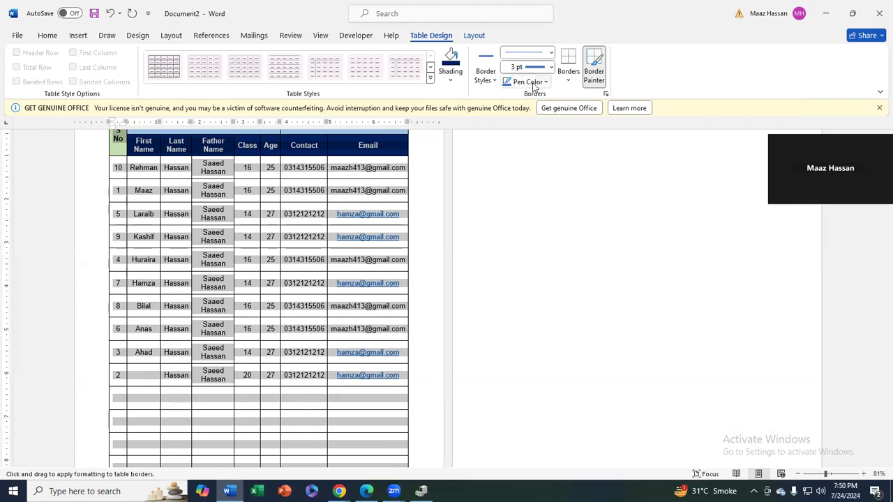
click(568, 82)
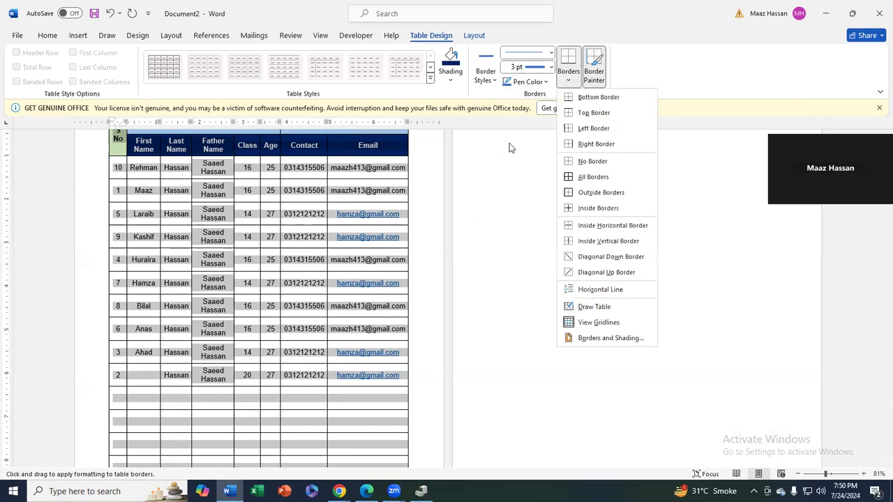
click(563, 88)
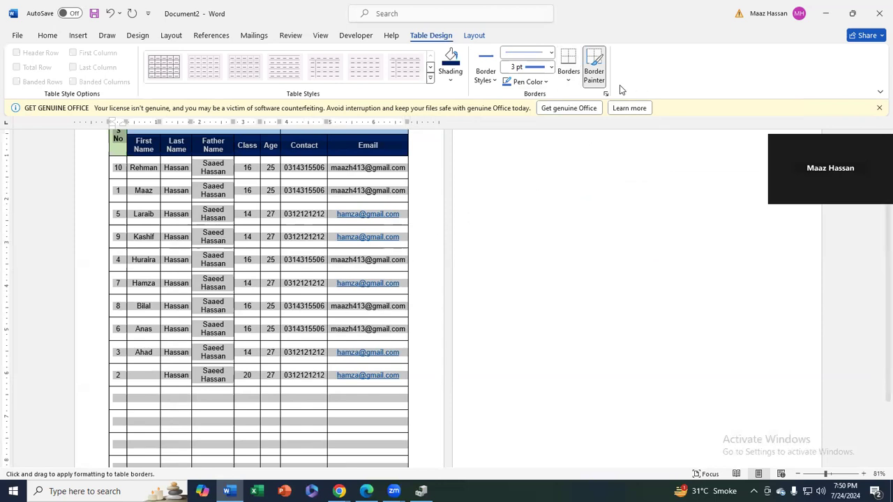
click(574, 79)
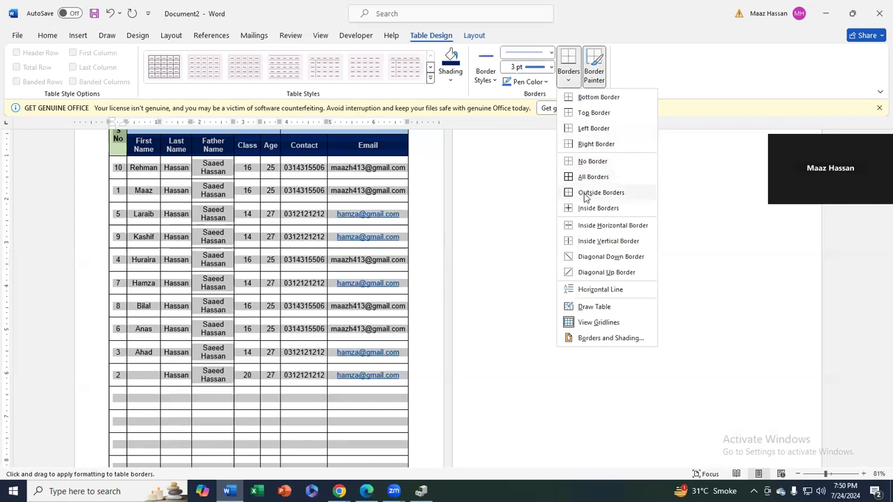
click(584, 193)
click(528, 222)
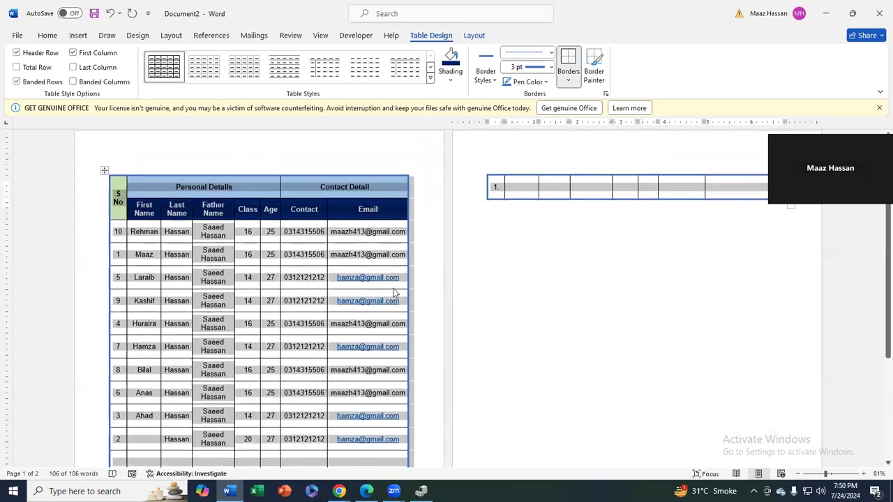
Draw red 1½ pt inside borders throughout the student table
scroll(418, 328, down, 1)
scroll(394, 363, down, 3)
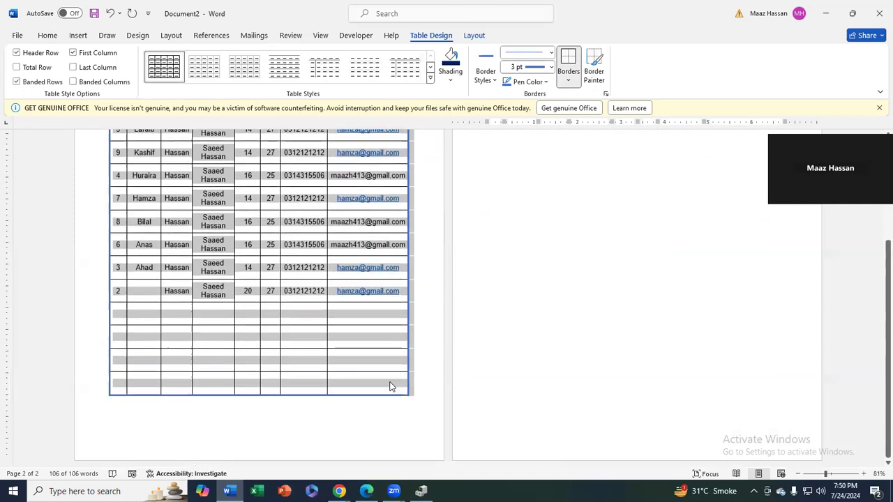
scroll(462, 235, up, 3)
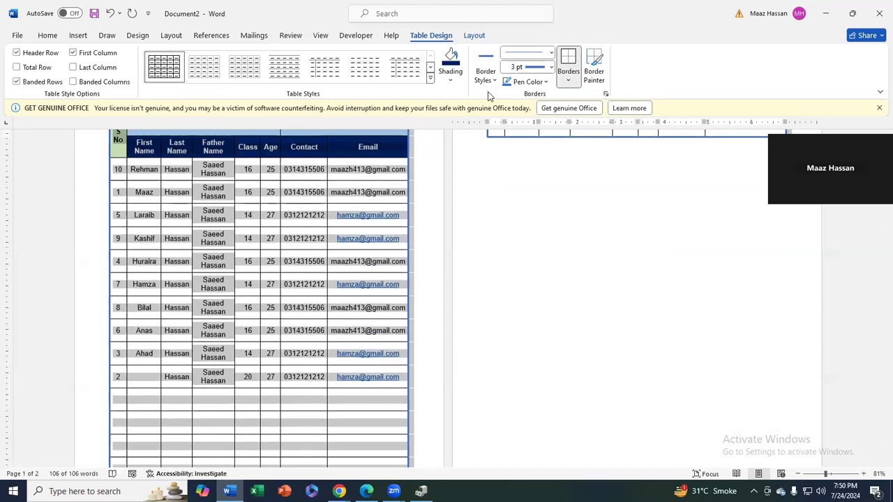
scroll(217, 177, up, 1)
scroll(217, 177, up, 2)
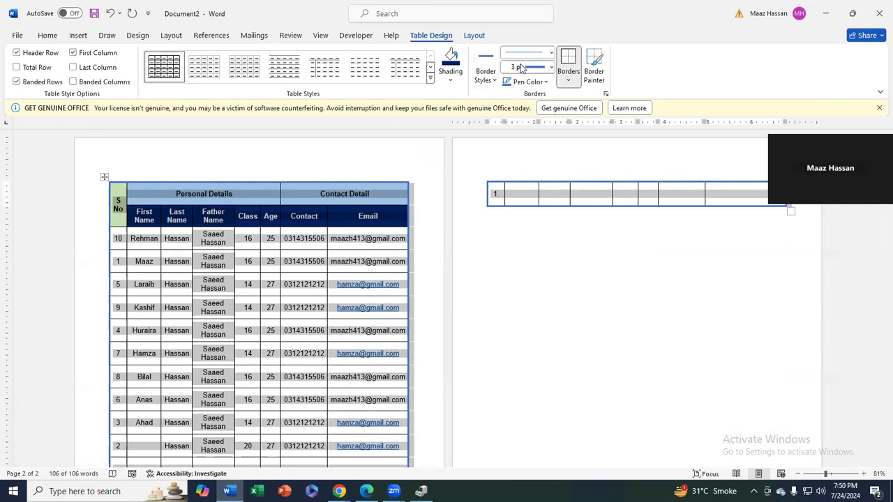
click(551, 67)
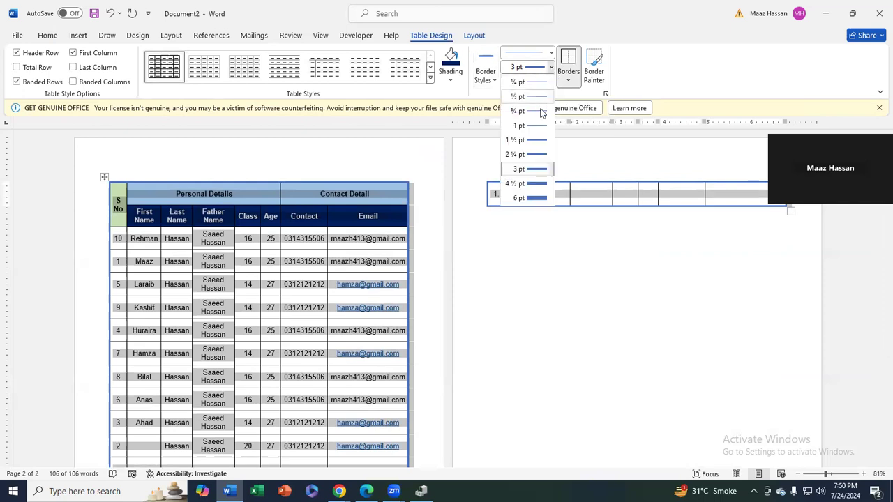
click(536, 143)
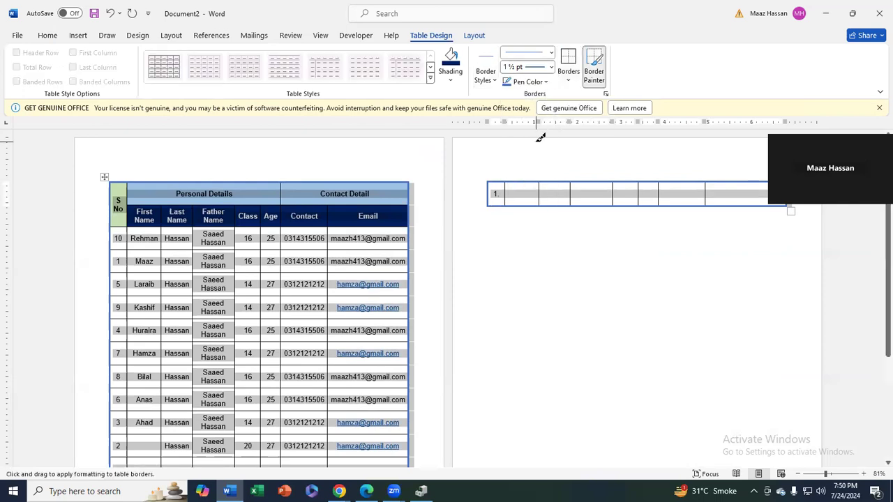
click(546, 83)
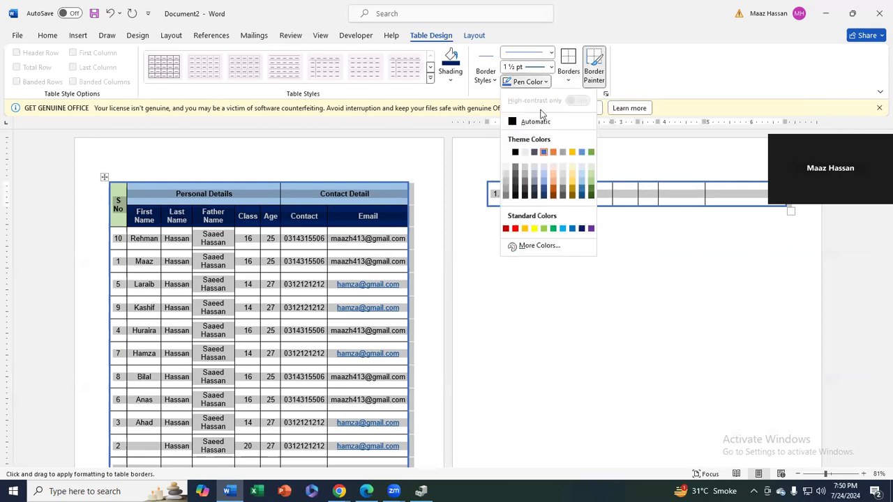
click(518, 228)
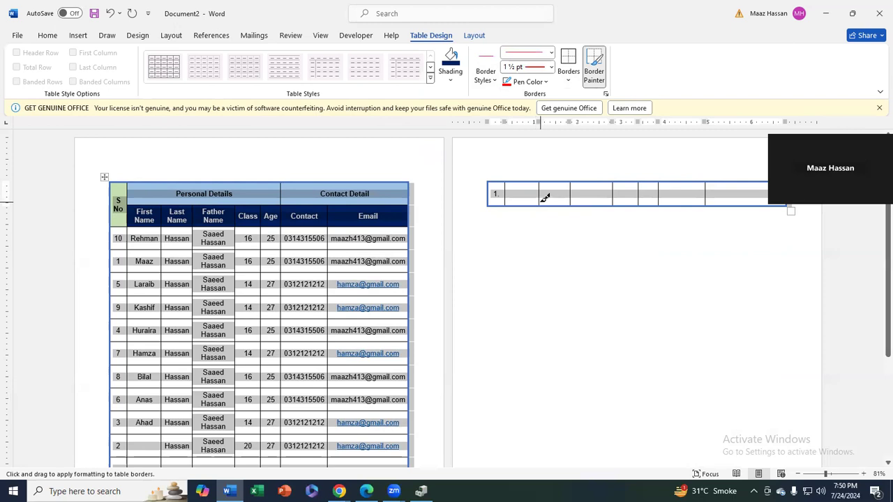
click(571, 76)
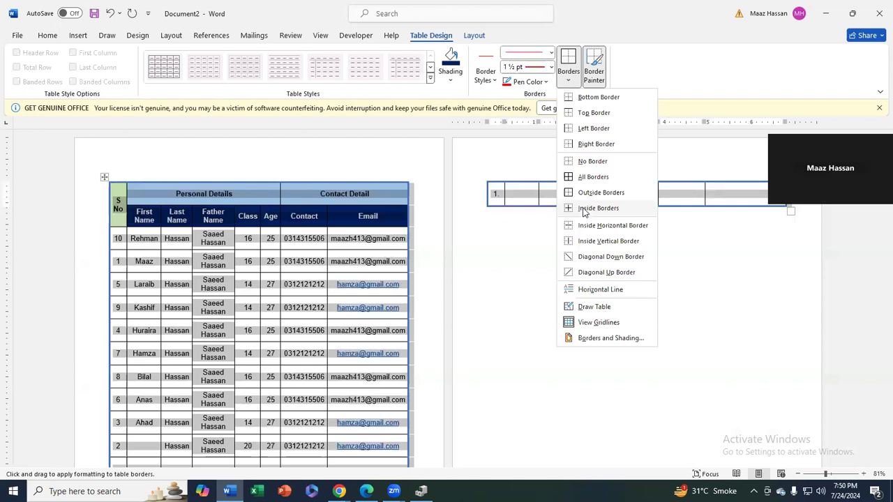
click(584, 210)
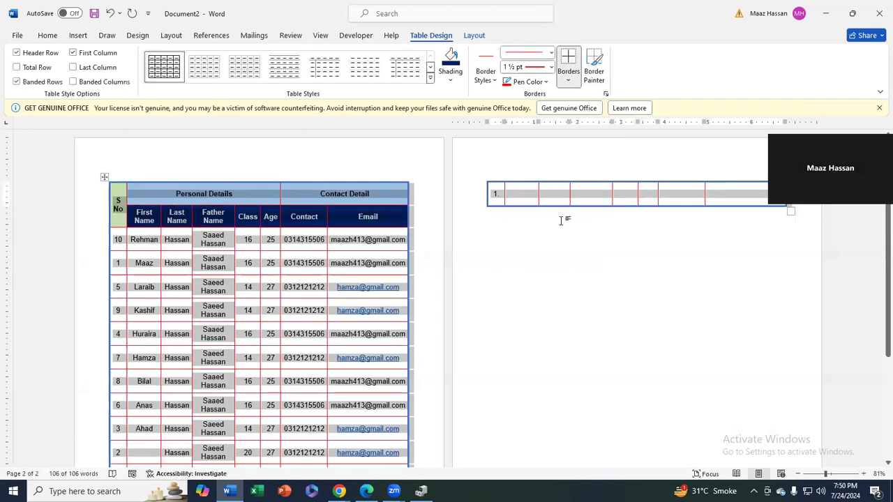
scroll(427, 244, down, 5)
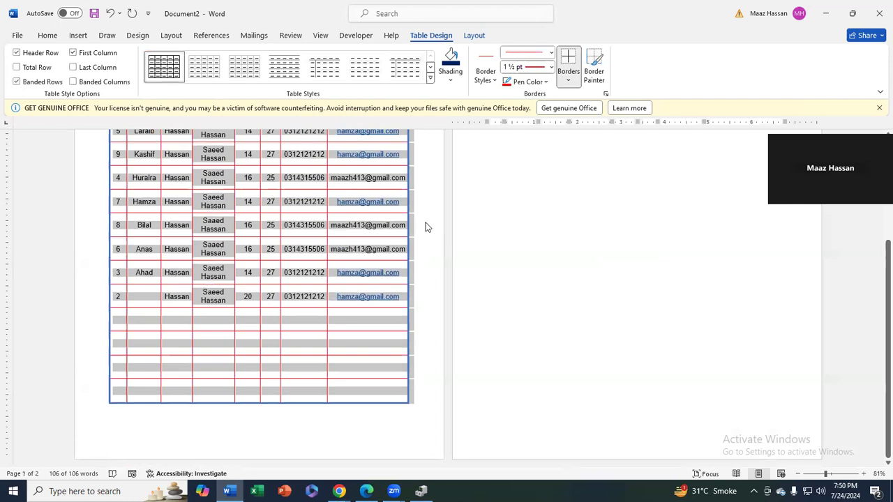
Apply red All Borders to every cell of the table and deselect it
click(568, 80)
click(581, 177)
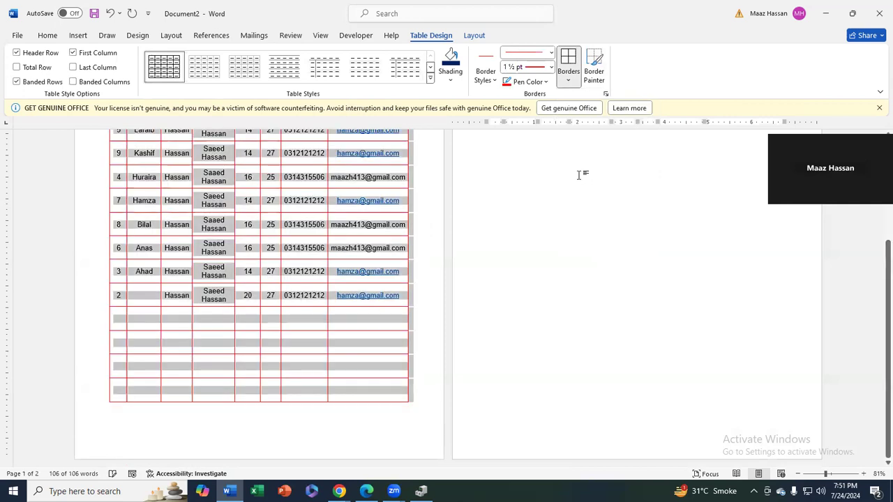
scroll(579, 171, up, 3)
scroll(579, 172, up, 3)
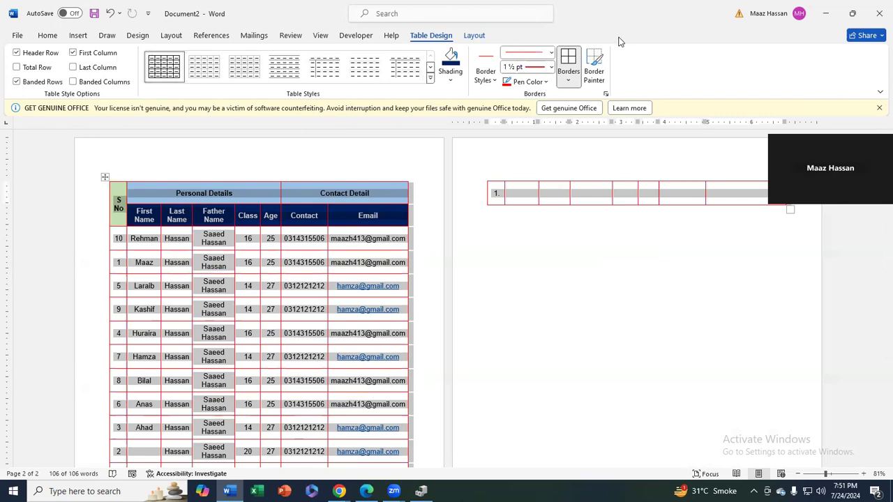
click(429, 247)
Select the cells of the S No column
scroll(382, 286, down, 1)
scroll(382, 286, down, 3)
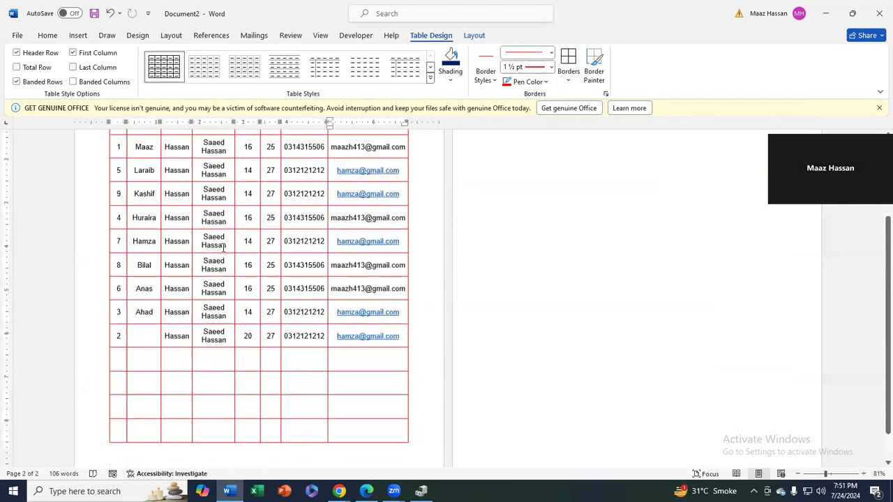
scroll(147, 204, up, 1)
drag(118, 172, 124, 453)
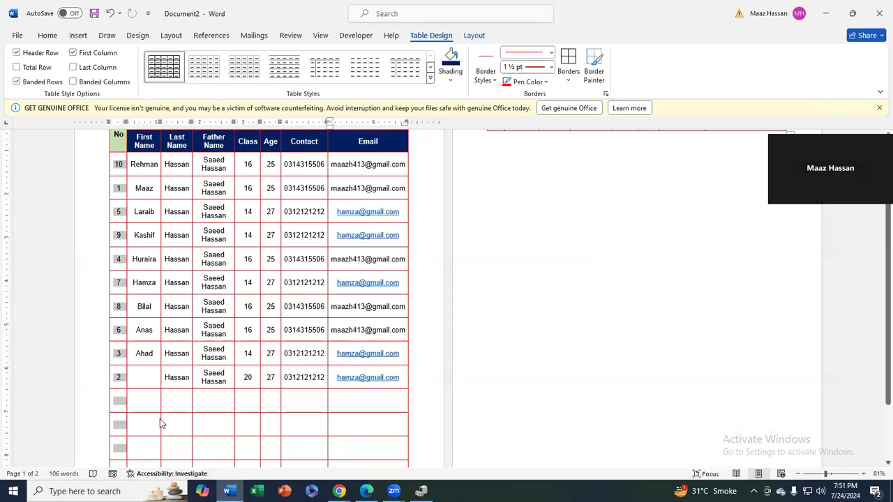
Delete the three empty rows at the bottom of the table as entire rows
scroll(339, 379, down, 2)
drag(370, 391, 104, 339)
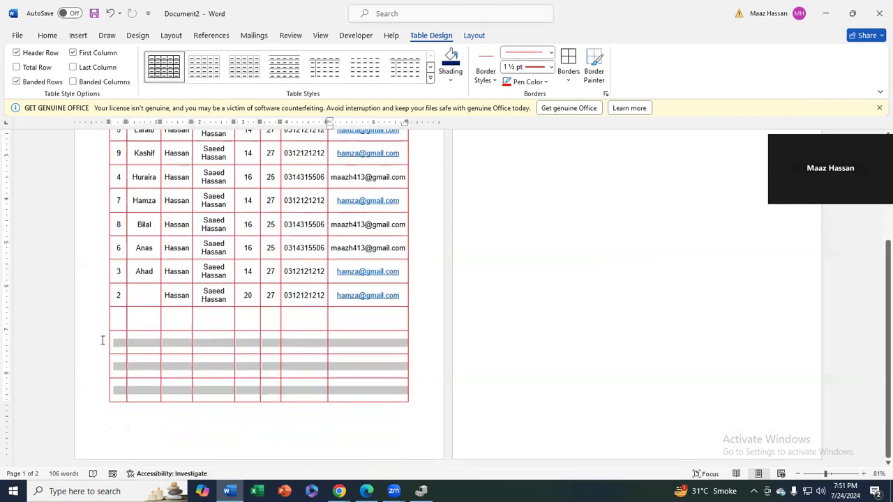
key(BackSpace)
key(Return)
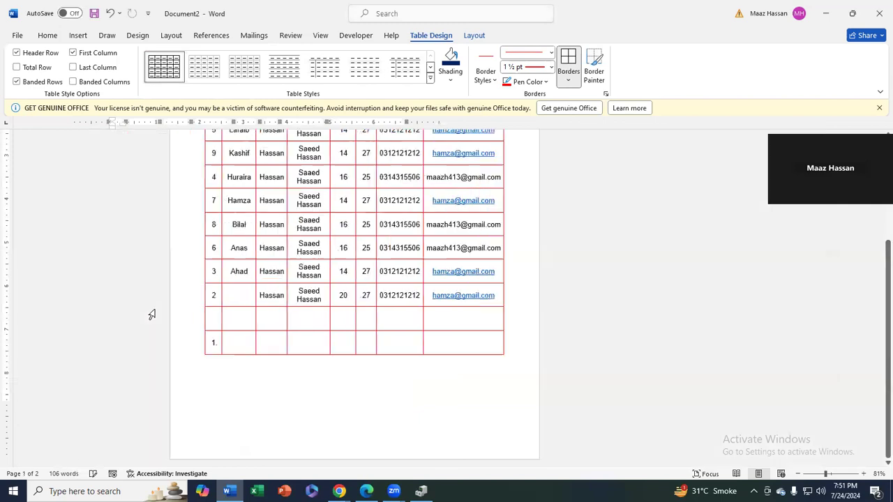
Select the number 10 in the first row's S No cell
drag(311, 345, 314, 168)
scroll(314, 171, up, 3)
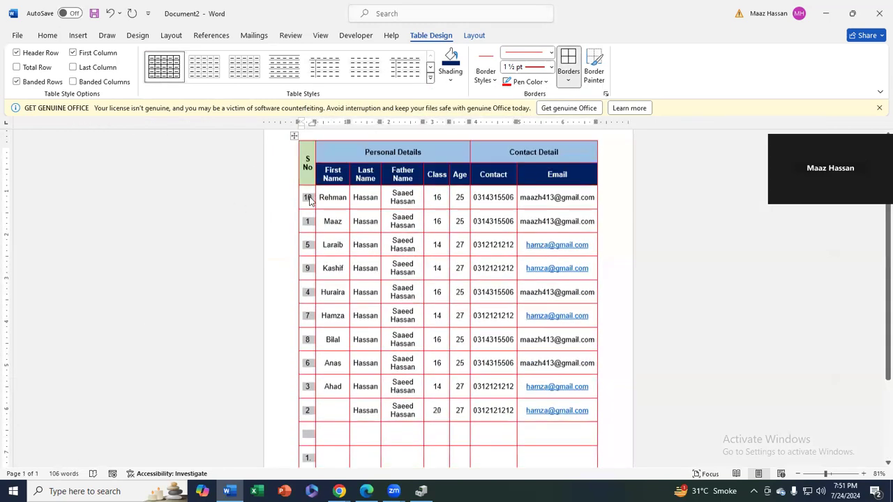
click(307, 206)
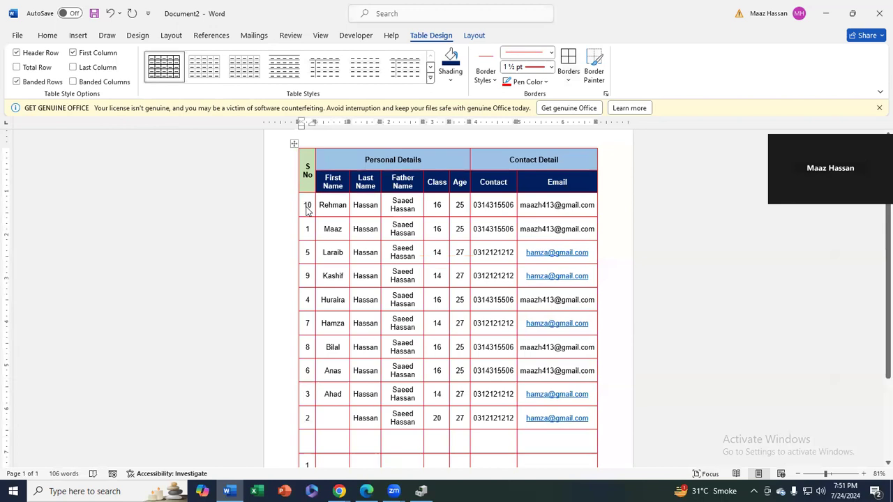
mouse_move(306, 207)
mouse_down()
mouse_move(408, 206)
mouse_move(307, 211)
mouse_up()
Clear the typed S No values and apply automatic numbering to the S No column
key(ctrl+a)
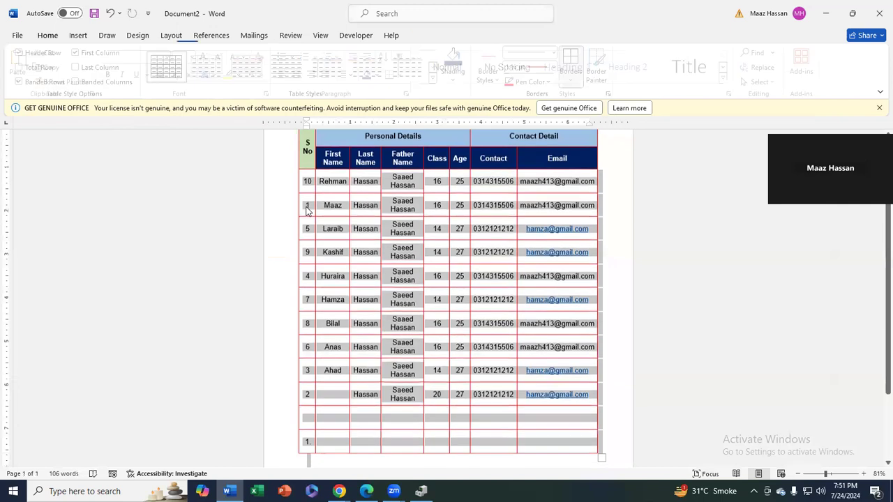
key(Delete)
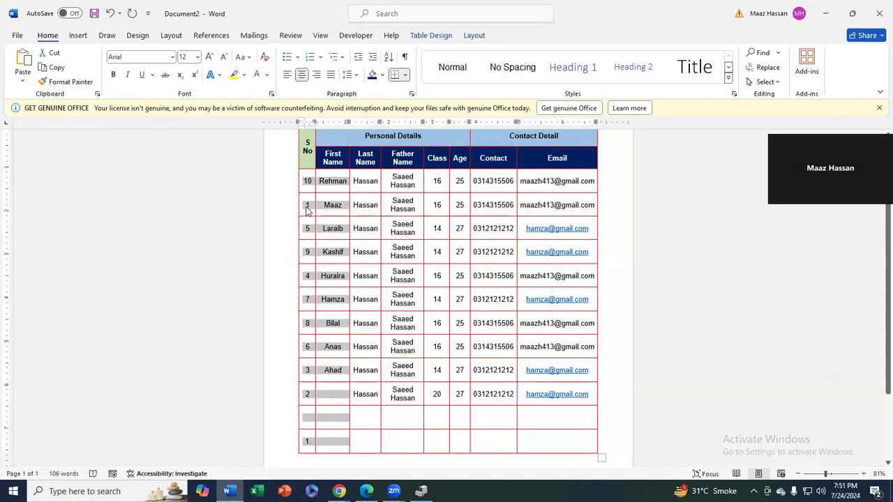
key(shift+Down)
key(shift+Down)
key(shift+Down)
key(shift+Down)
key(shift+Down)
key(shift+Down)
key(shift+Down)
key(shift+Down)
key(shift+Down)
key(shift+Down)
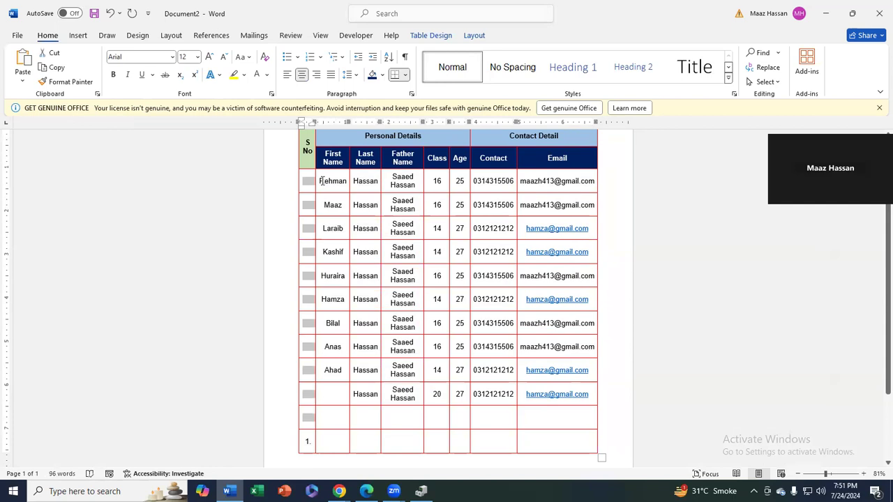
click(83, 39)
click(48, 35)
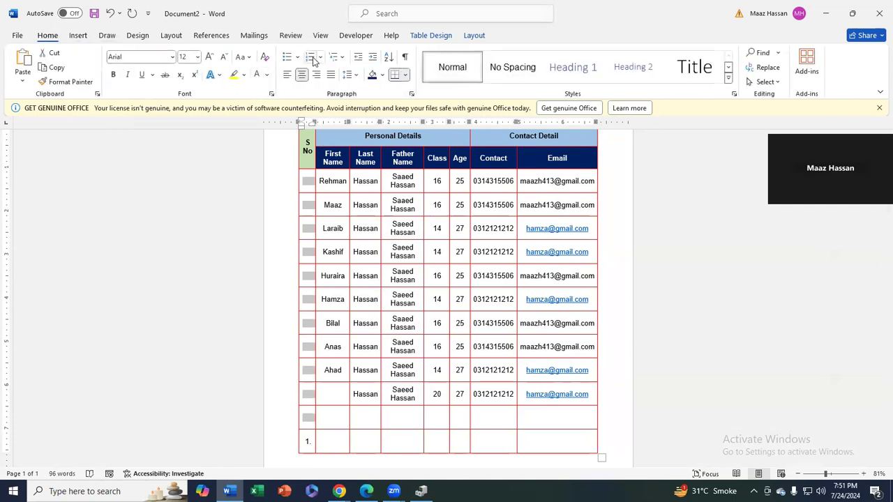
click(310, 56)
click(316, 181)
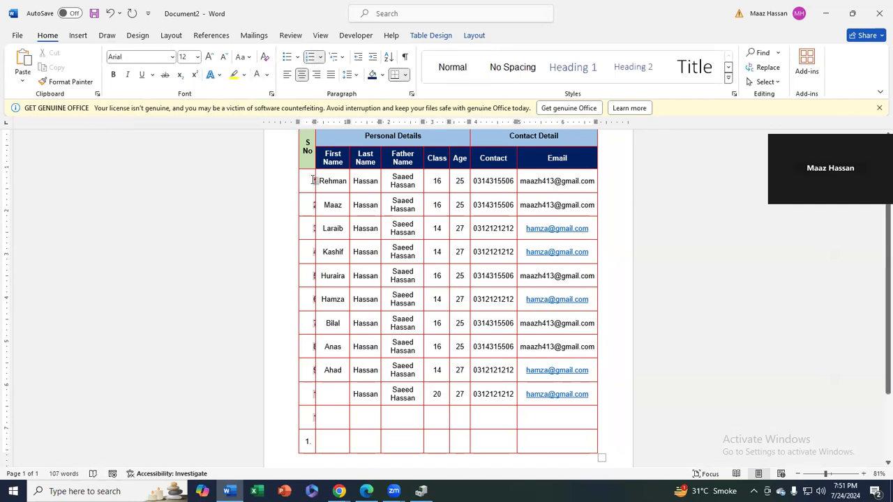
drag(313, 182, 314, 226)
click(309, 441)
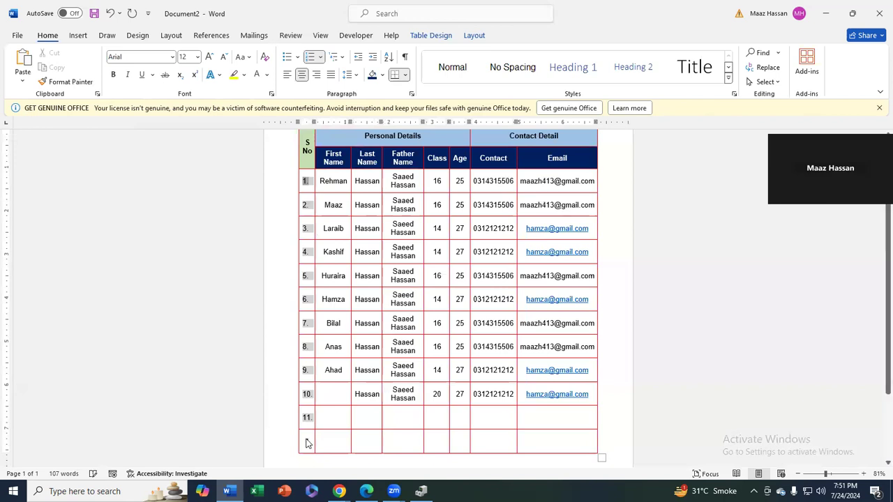
Delete the empty last row holding the stray number below row 11
click(309, 57)
click(309, 418)
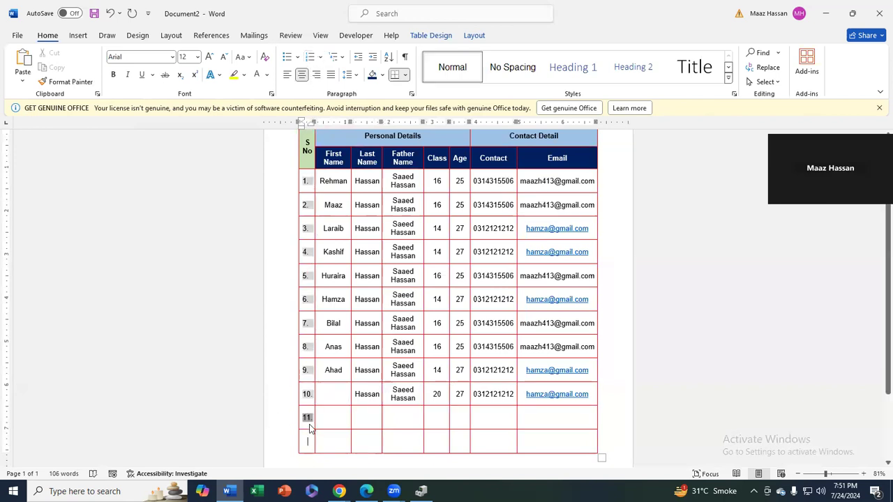
drag(534, 432, 307, 436)
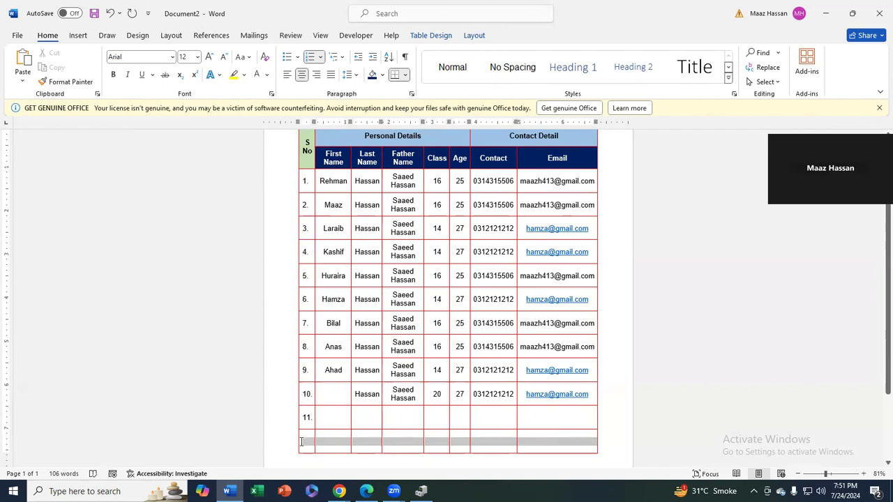
key(BackSpace)
key(Return)
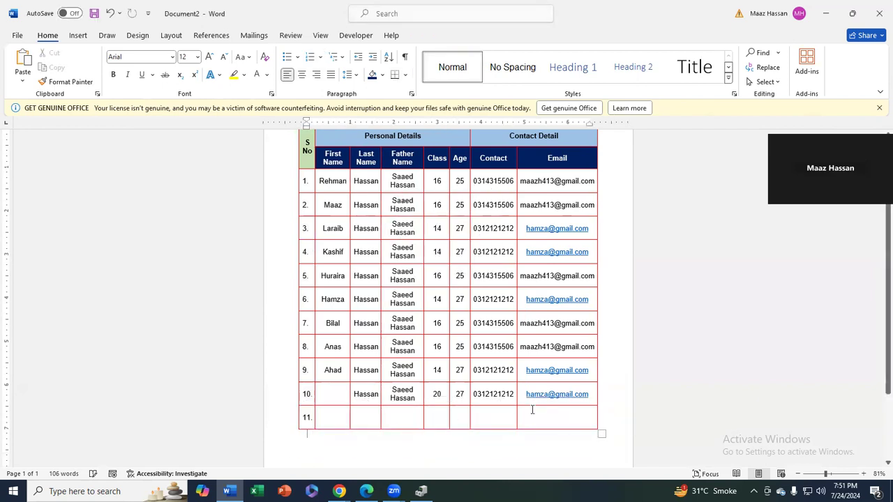
Add empty auto-numbered rows after row 11, extending the table to row 34
click(528, 415)
key(Tab)
key(Tab)
key(Tab)
key(Tab)
key(Tab)
key(Tab)
key(Tab)
key(Tab)
key(Tab)
key(Tab)
key(Tab)
key(Tab)
key(Tab)
key(Tab)
key(Tab)
key(Tab)
key(Tab)
key(Tab)
key(Tab)
key(Tab)
key(Tab)
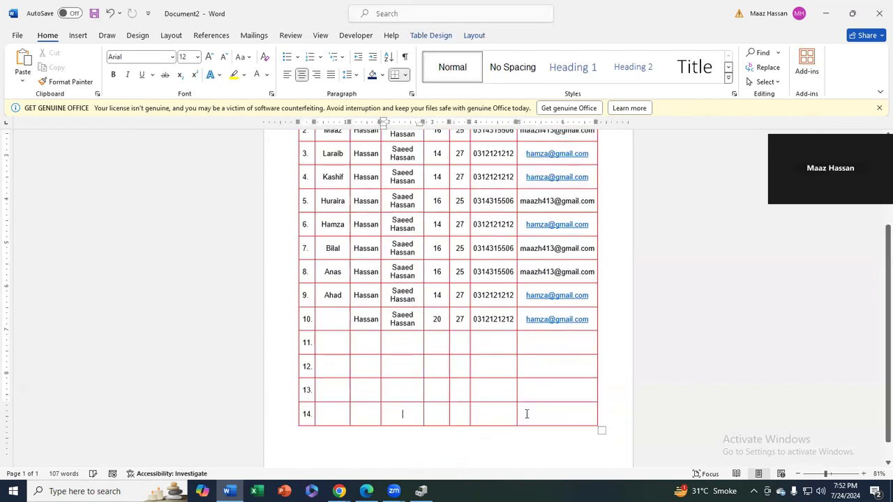
key(Tab)
key(Tab)
key(Tab)
key(Tab)
key(Tab)
key(Tab)
key(Tab)
key(Tab)
key(Tab)
key(Tab)
key(Tab)
key(Tab)
key(Tab)
key(Tab)
key(Tab)
key(Tab)
key(Tab)
key(Tab)
key(Tab)
key(Tab)
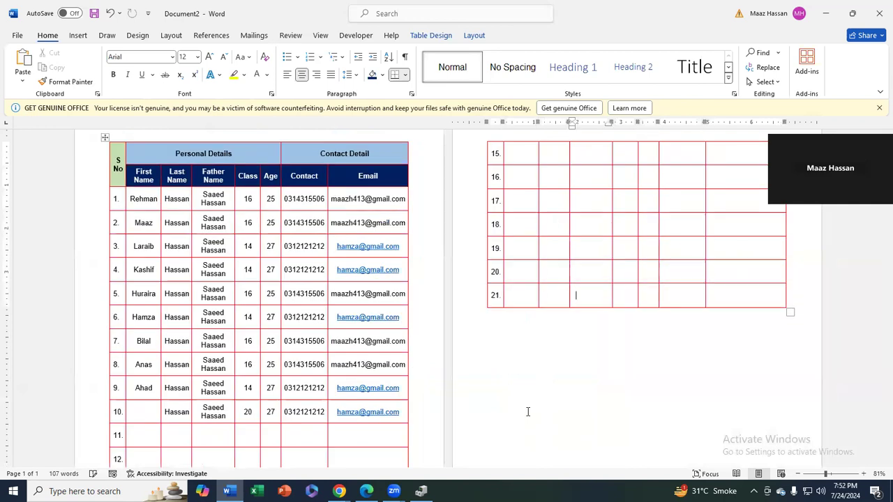
key(Tab)
key(Tab)
key(Tab)
key(Tab)
key(Tab)
key(Tab)
key(Tab)
key(Tab)
key(Tab)
key(Tab)
key(Tab)
key(Tab)
key(Tab)
key(Tab)
key(Tab)
key(Tab)
key(Tab)
key(Tab)
key(Tab)
key(Tab)
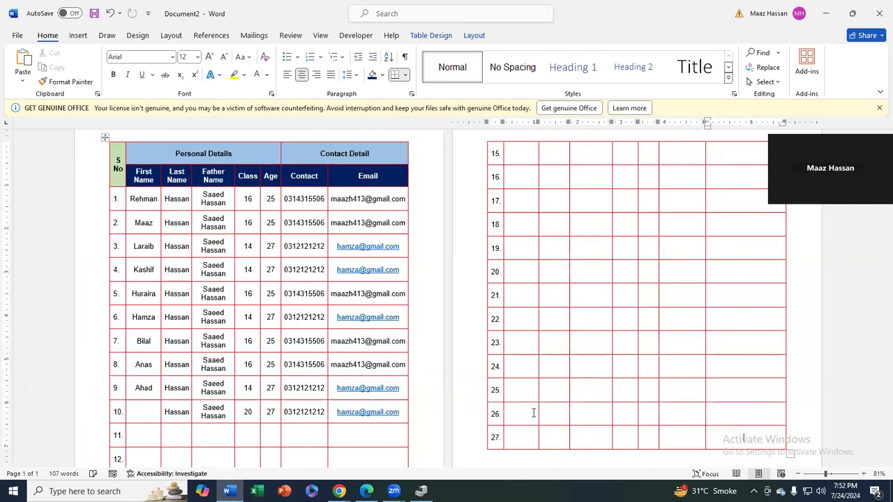
key(Tab)
key(Tab)
key(Tab)
key(Tab)
key(Tab)
key(Tab)
key(Tab)
key(Tab)
key(Tab)
key(Tab)
key(Tab)
key(Tab)
key(Tab)
key(Tab)
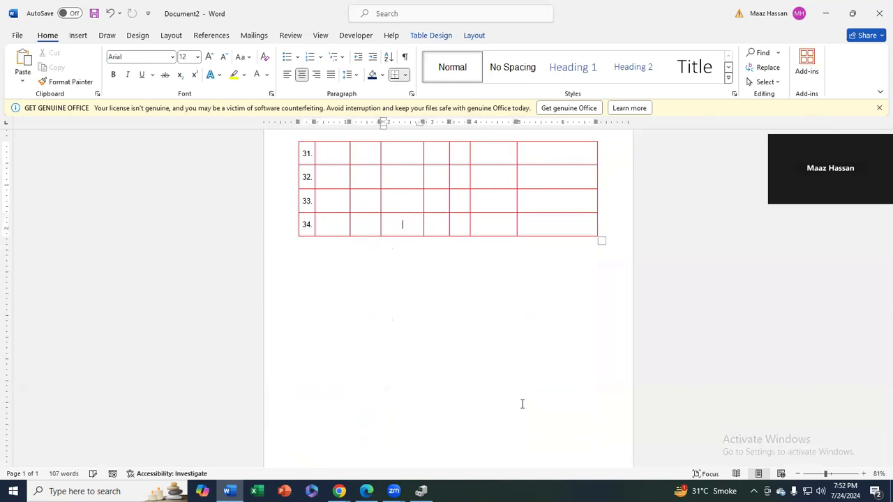
scroll(523, 405, up, 15)
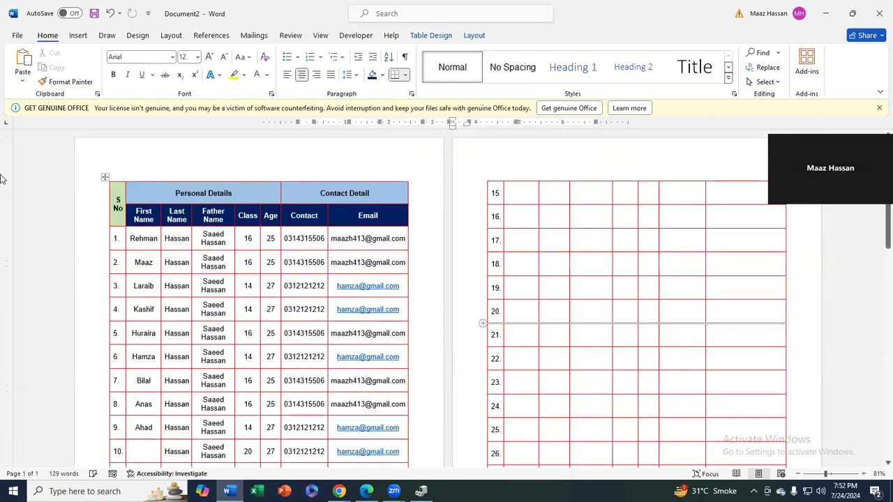
Split the S No header cell into 2 rows
click(118, 201)
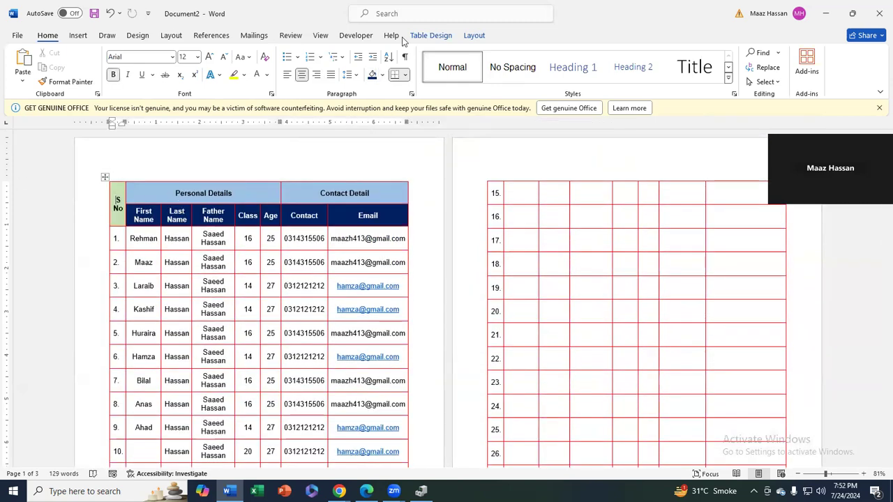
click(470, 39)
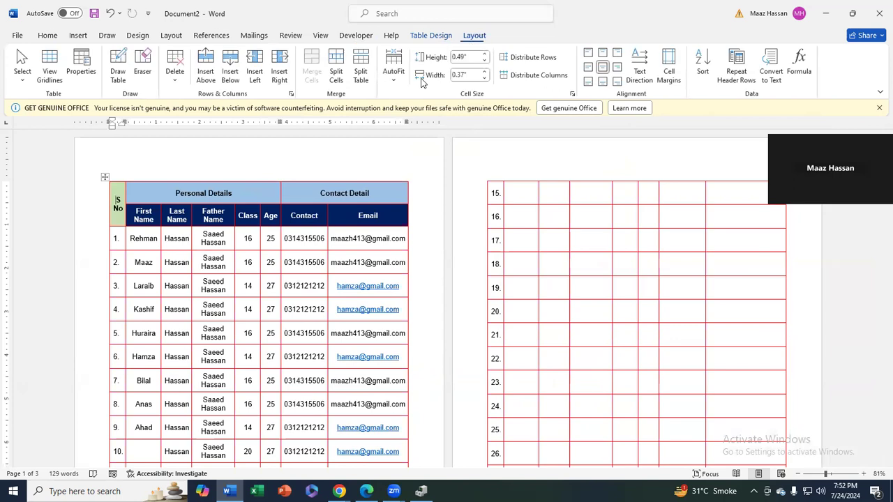
click(335, 72)
click(473, 229)
text(20)
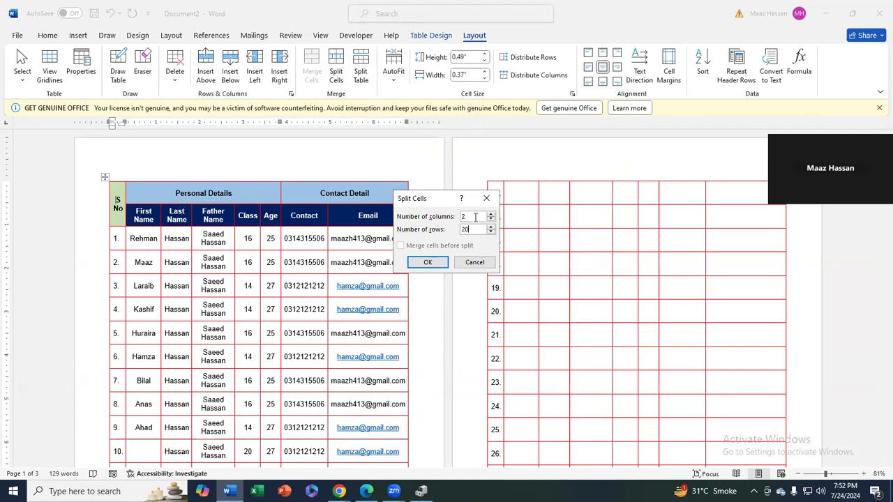
key(BackSpace)
double_click(462, 217)
click(429, 261)
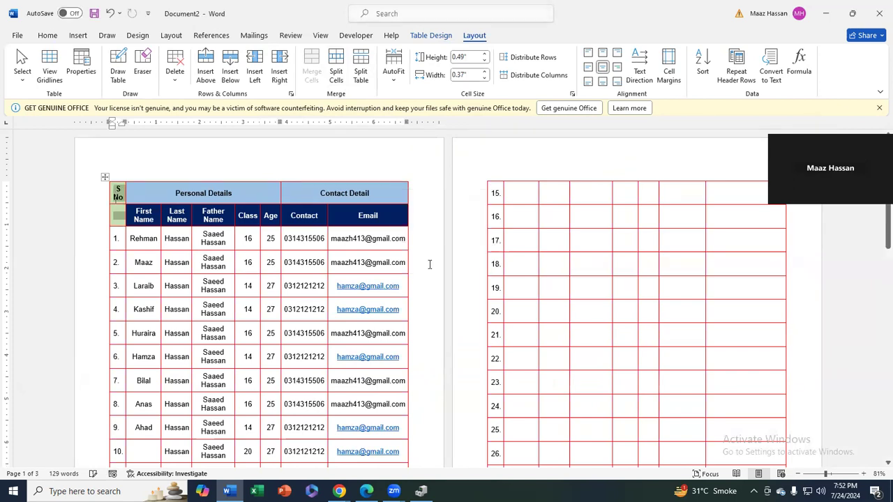
Type 'S No' in the empty first cell of row 2
click(124, 196)
click(115, 198)
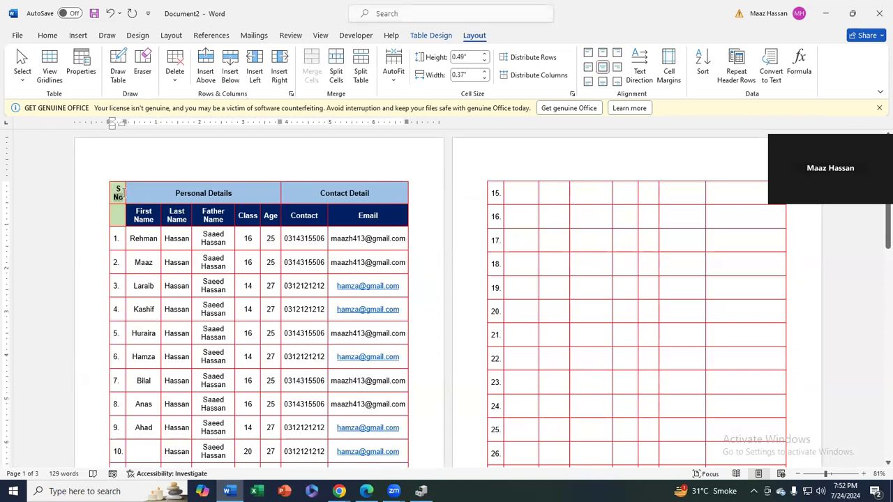
drag(124, 190, 138, 197)
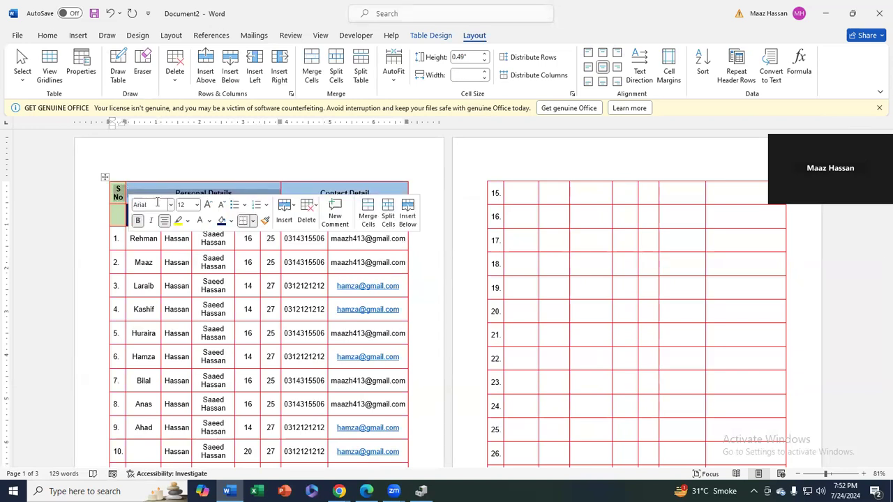
key(Left)
key(Down)
key(Down)
text(S No)
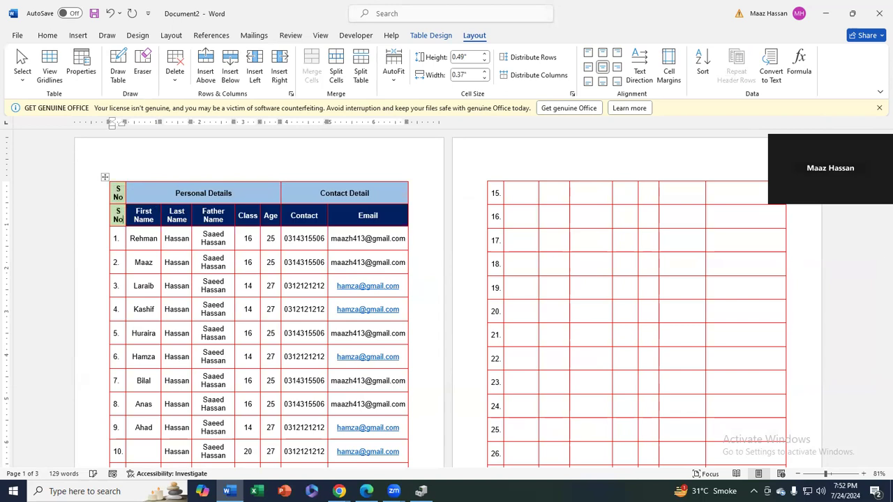
Delete the entire Personal Details / Contact Detail top row
drag(120, 192, 323, 196)
key(BackSpace)
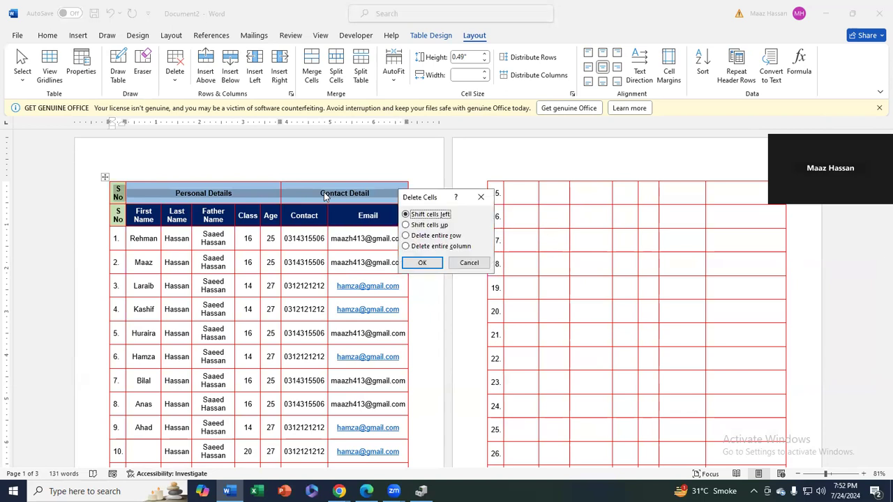
key(Down)
key(Down)
key(Return)
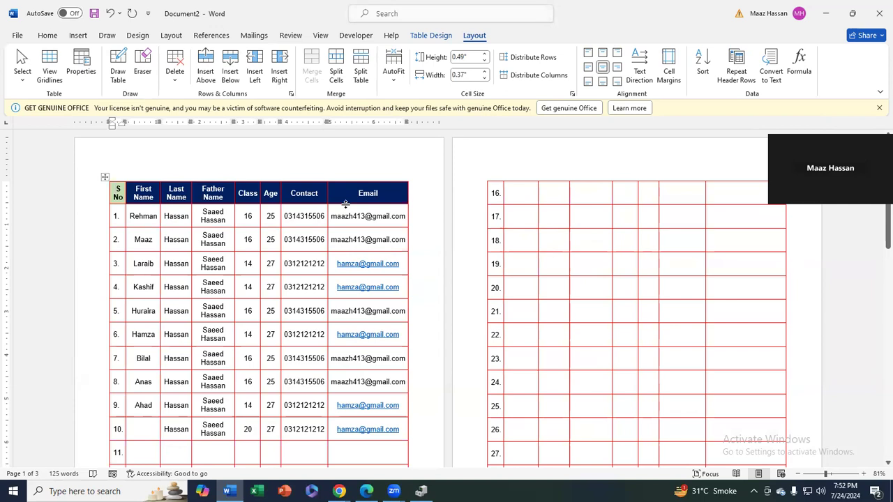
Add auto-numbered rows at the table's end up to row 46, then open print preview
scroll(567, 323, down, 10)
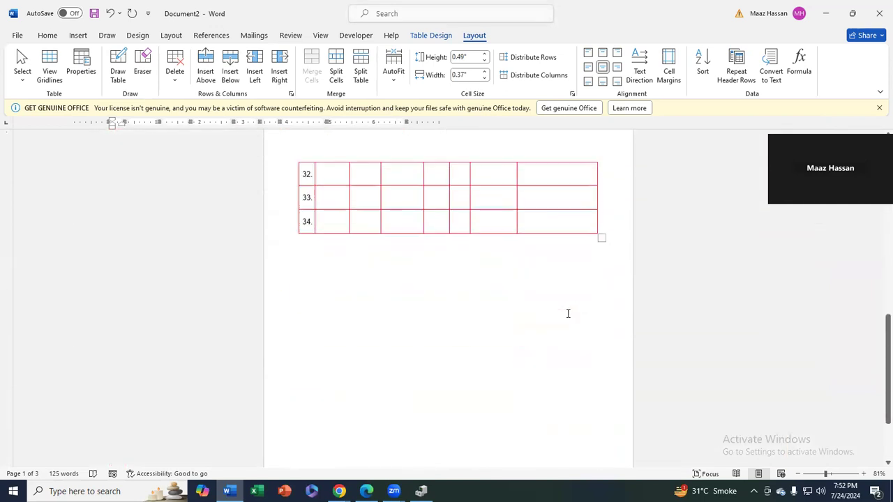
click(558, 297)
key(Tab)
key(Tab)
key(Tab)
key(Tab)
key(Tab)
key(Tab)
key(Tab)
key(Tab)
key(Tab)
key(Tab)
key(Tab)
key(Tab)
key(Tab)
key(Tab)
key(Tab)
key(Tab)
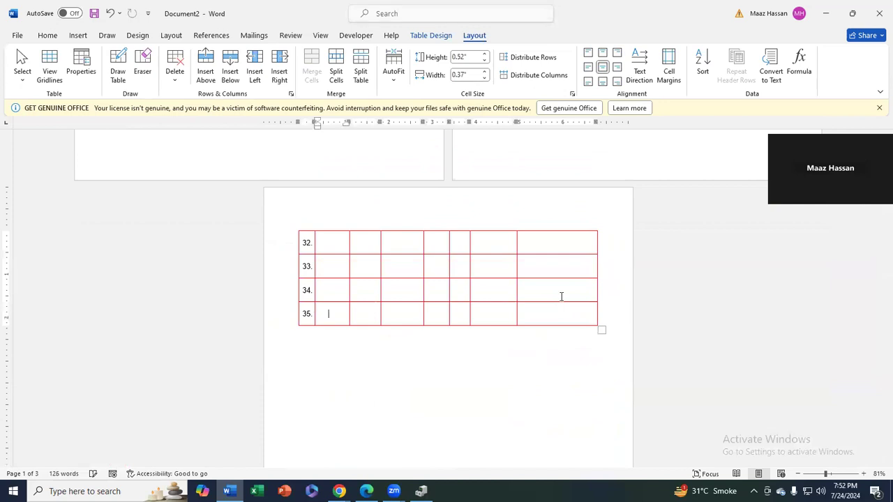
key(Tab)
key(Tab)
key(Tab)
key(Tab)
key(Tab)
key(Tab)
key(Tab)
key(Tab)
key(Tab)
key(Tab)
key(Tab)
key(Tab)
key(Tab)
key(Tab)
key(Tab)
key(Tab)
key(Tab)
key(Tab)
key(Tab)
key(Tab)
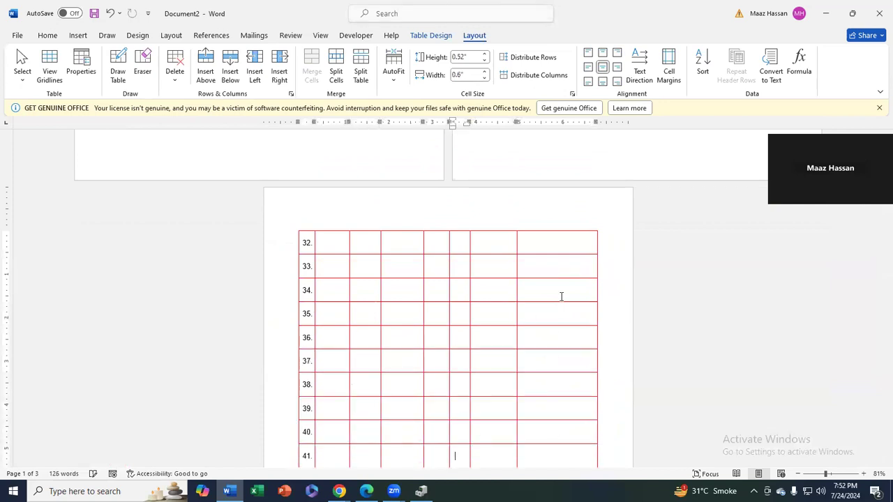
key(Tab)
key(Tab)
key(Tab)
key(Tab)
key(Tab)
key(Tab)
key(Tab)
key(Tab)
key(Tab)
key(Tab)
key(Tab)
key(Tab)
key(Tab)
key(Tab)
key(Tab)
key(Tab)
key(Tab)
key(Tab)
key(Tab)
key(Tab)
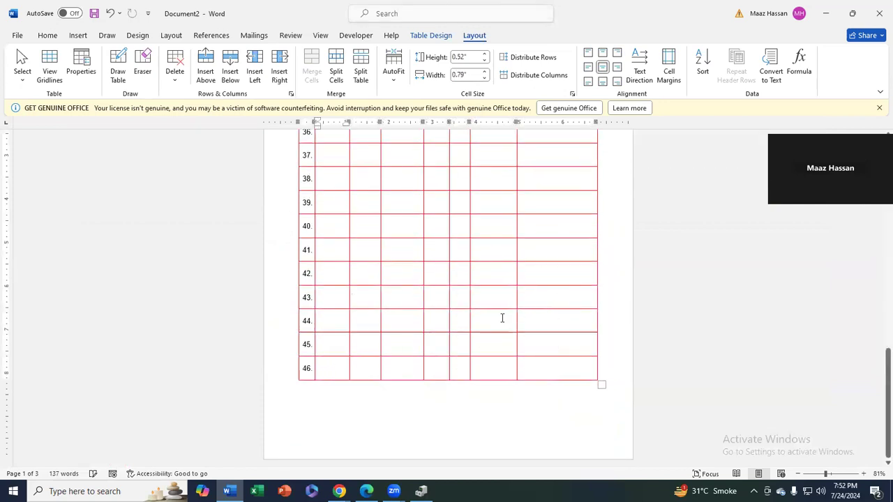
key(ctrl+p)
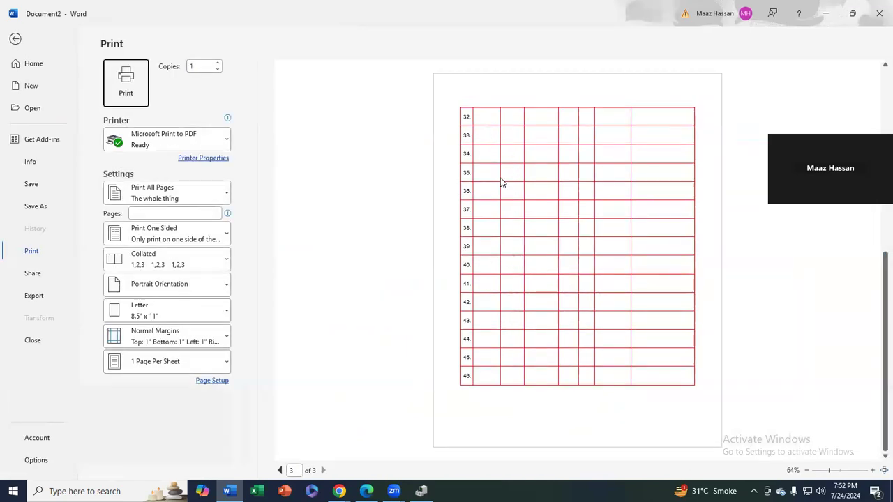
Browse the three previewed pages, then exit print preview back to the document
click(609, 177)
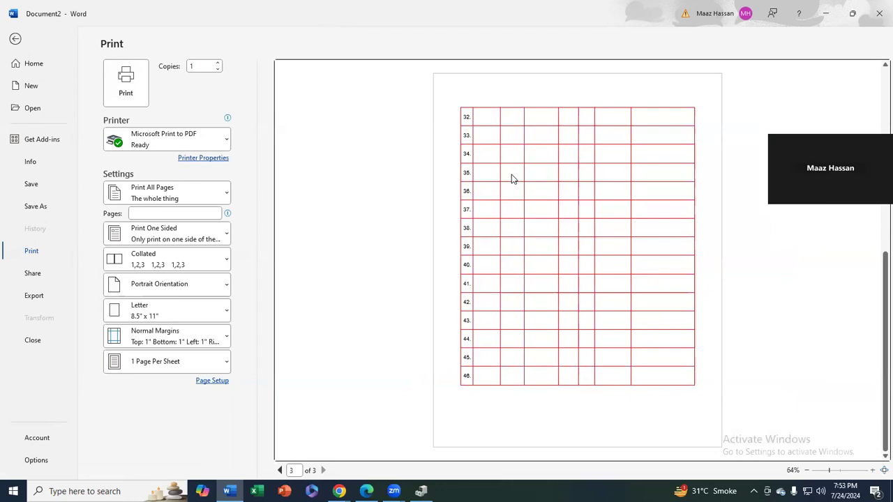
scroll(511, 179, up, 3)
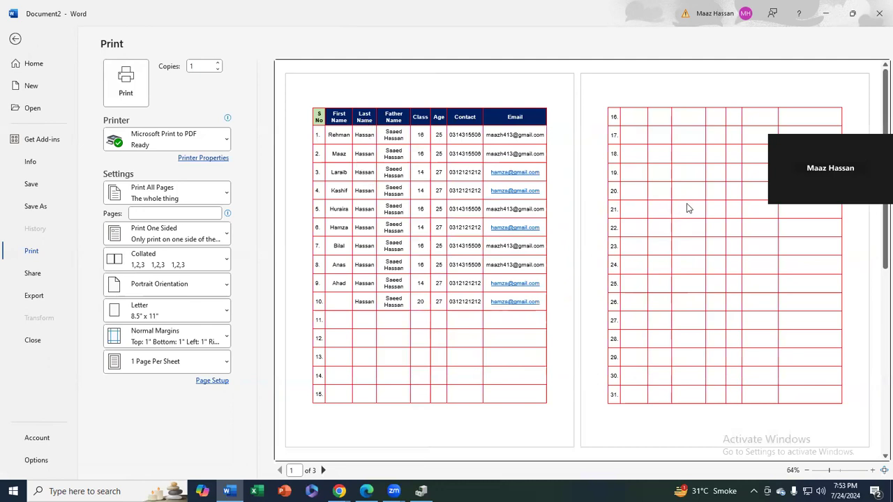
scroll(684, 223, down, 3)
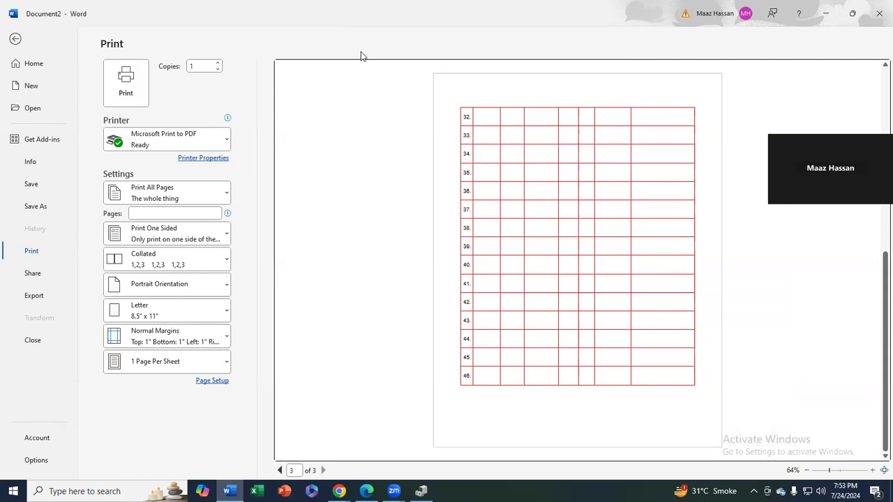
key(Escape)
scroll(419, 279, up, 10)
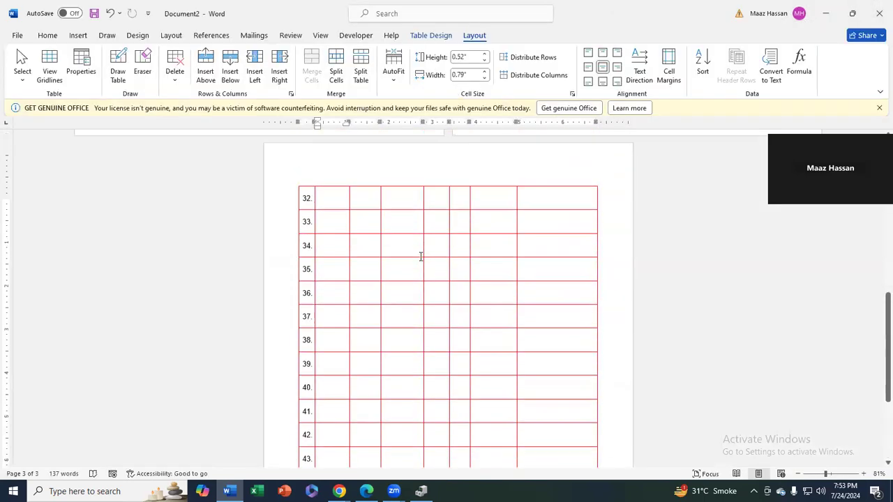
Turn on 'Repeat as header row at the top of each page' for the navy header row
scroll(418, 279, up, 4)
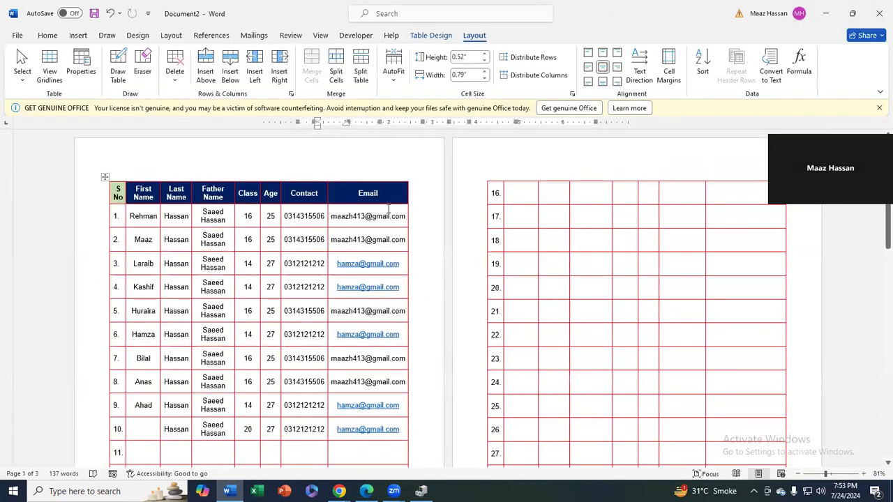
drag(385, 194, 117, 194)
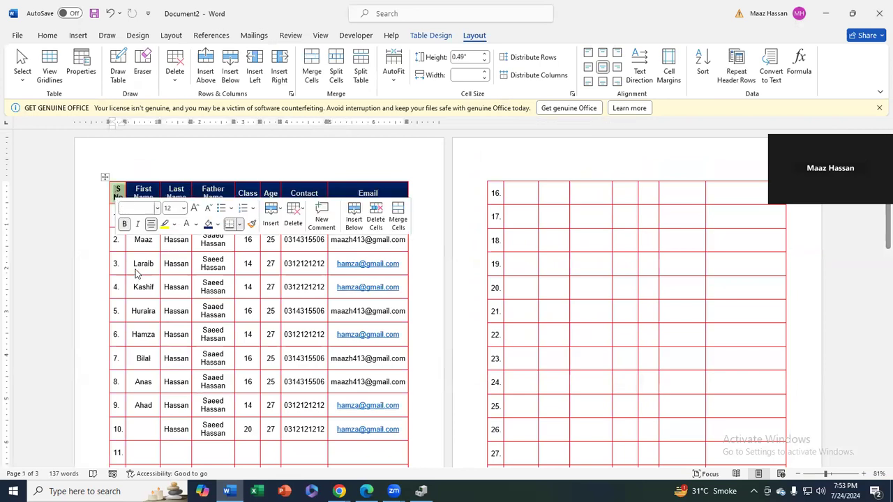
right_click(396, 193)
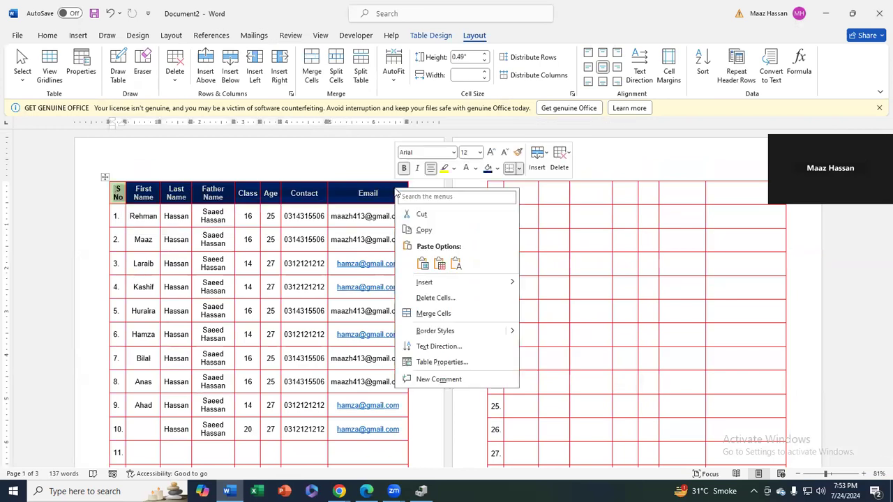
click(421, 368)
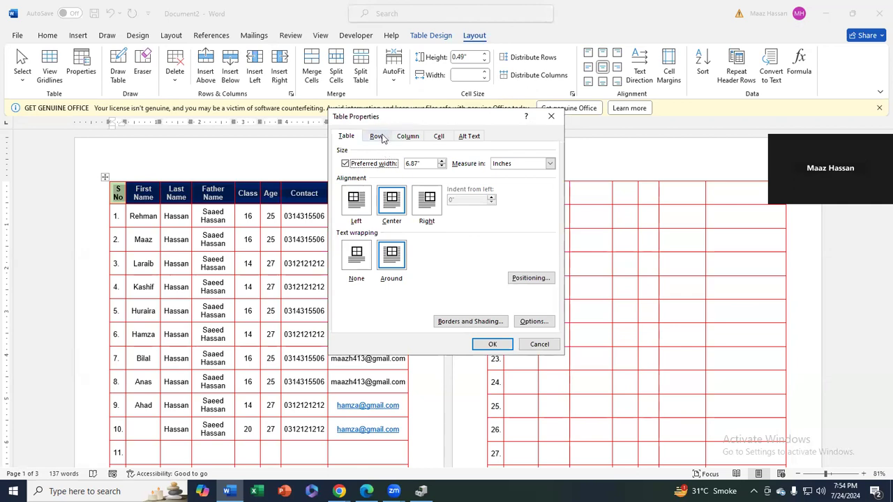
click(380, 137)
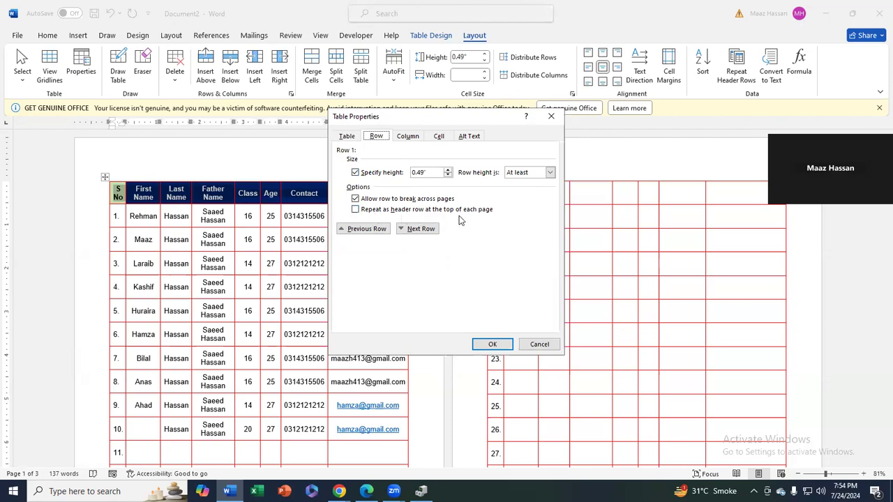
click(355, 210)
click(492, 343)
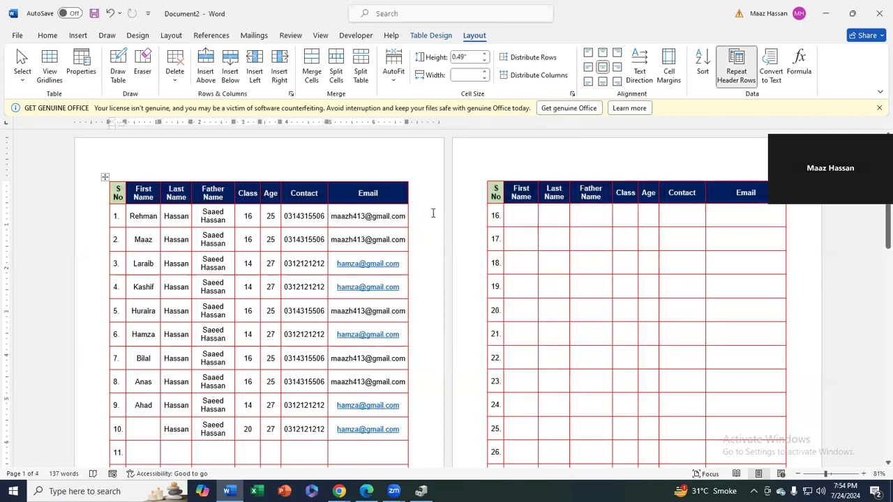
Change the 'Last Name' heading to 'Middle Name' and check the repeated headers on later pages
scroll(471, 223, down, 5)
scroll(470, 252, down, 5)
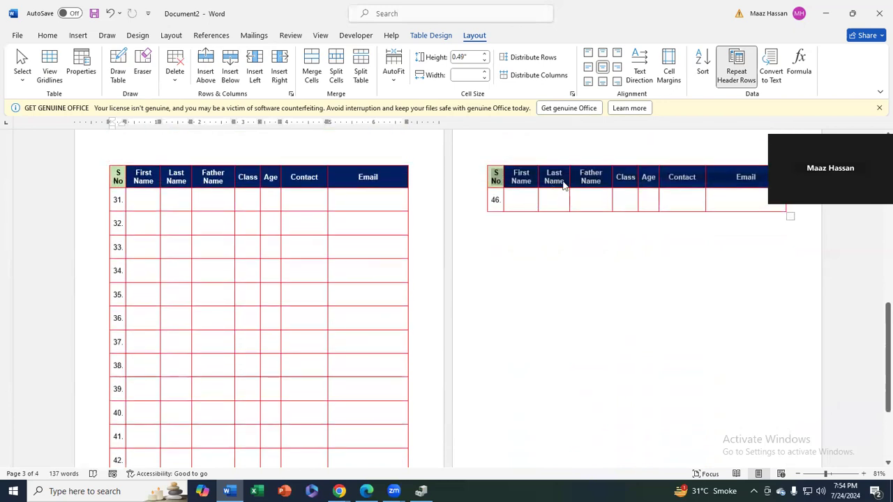
scroll(556, 187, up, 10)
scroll(497, 225, up, 5)
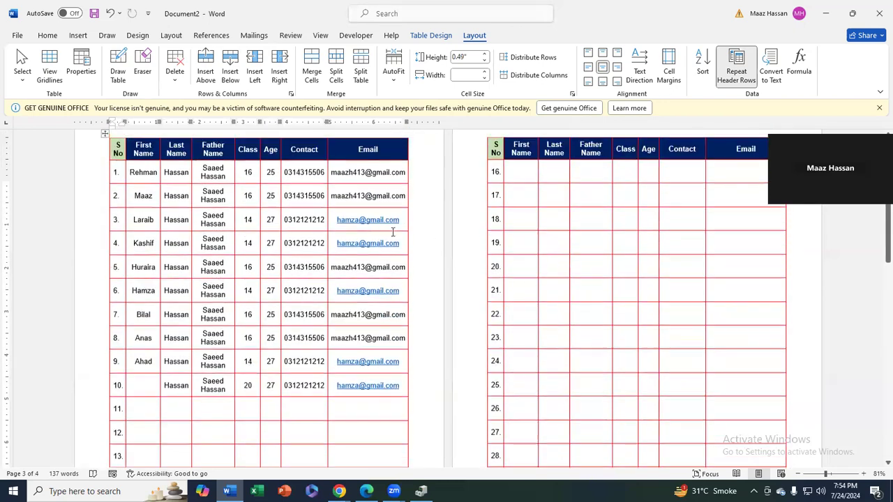
click(556, 190)
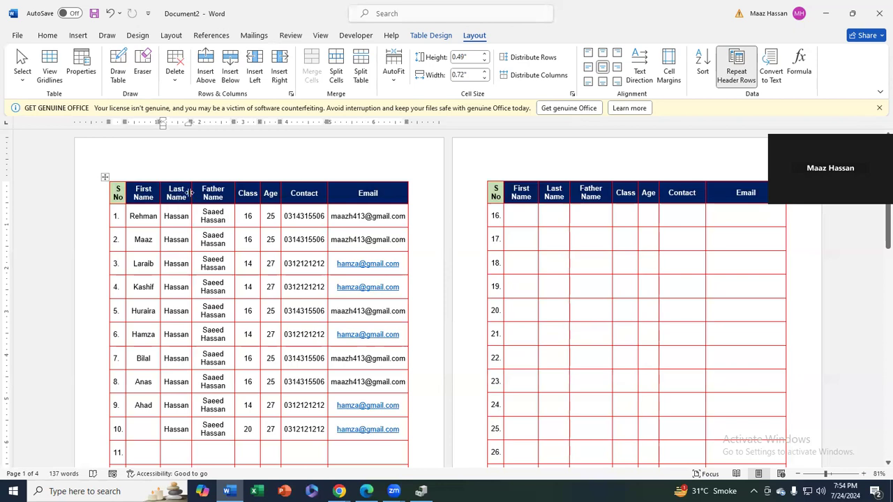
double_click(175, 189)
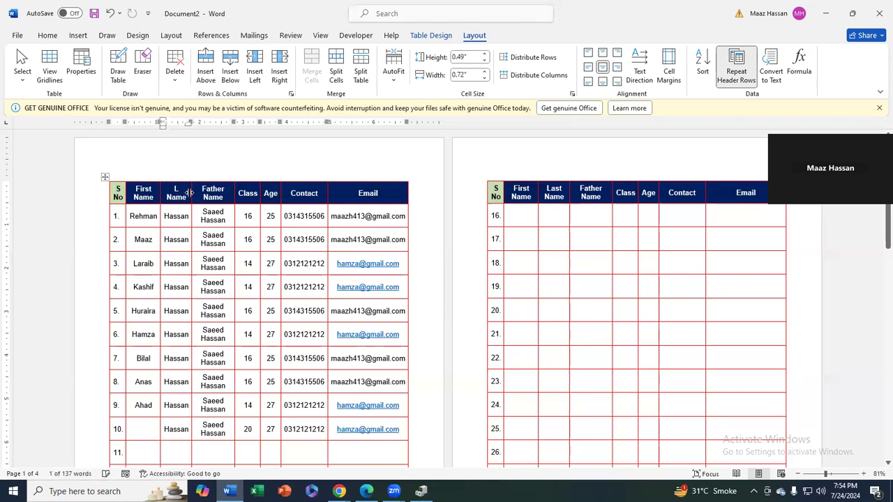
key(BackSpace)
text(Middle)
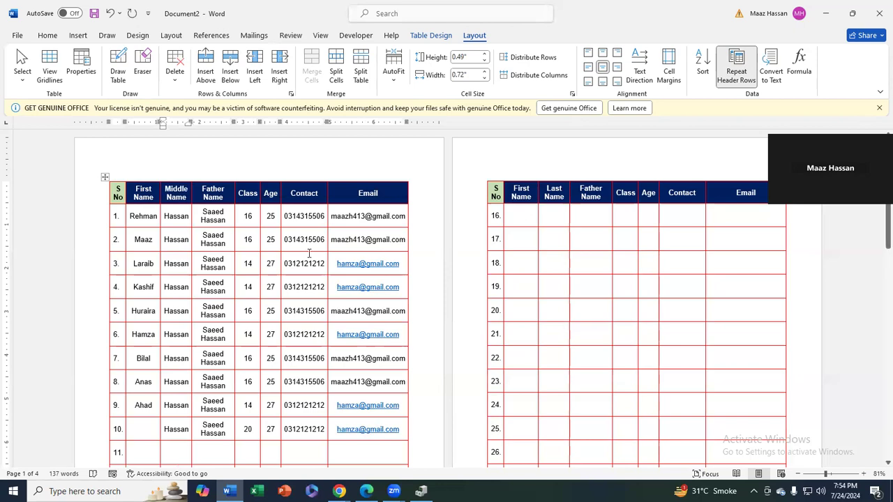
scroll(545, 218, down, 1)
scroll(545, 219, down, 5)
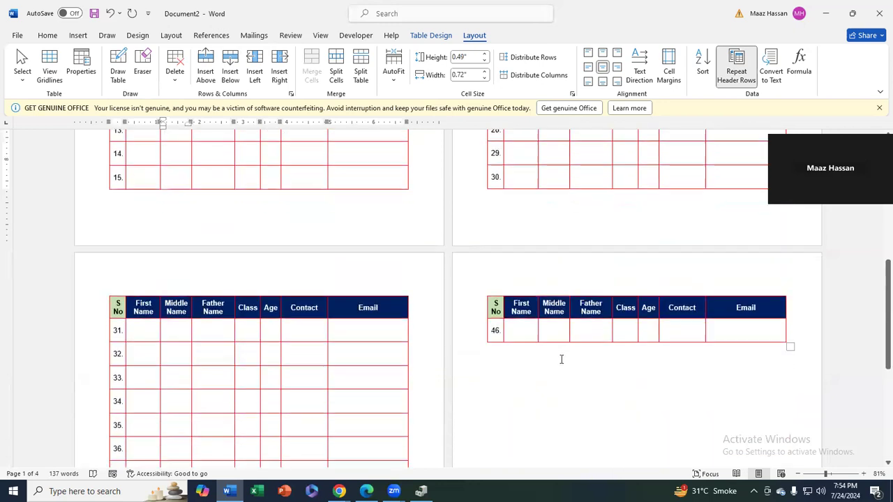